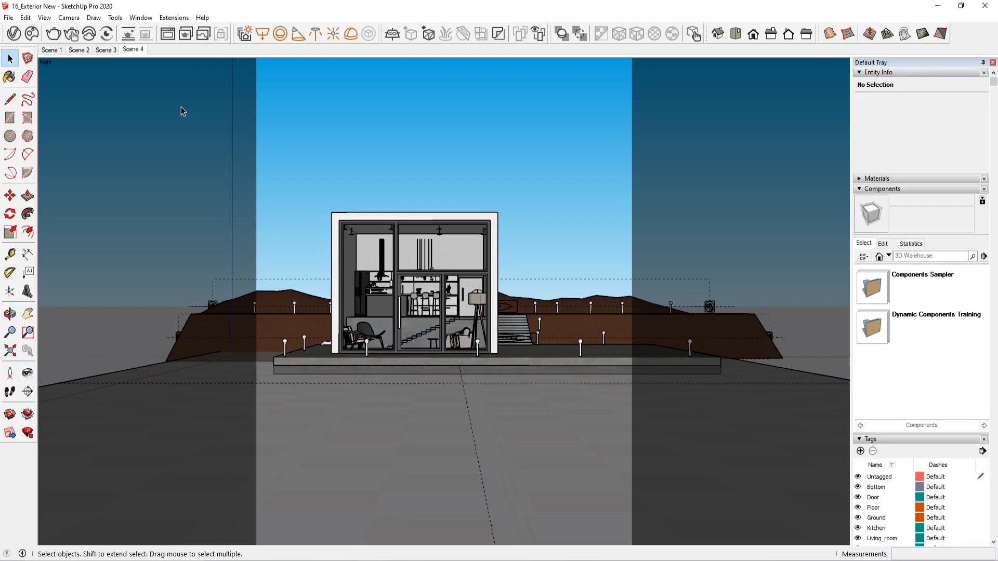
Step: Open the V-Ray Frame Buffer from the V-Ray Asset Editor, close the editor and bring the empty frame buffer into view
{"action": "left_click", "coordinate": [14, 33]}
{"action": "left_click_drag", "start_coordinate": [188, 88], "coordinate": [138, 82]}
{"action": "left_click", "coordinate": [263, 102]}
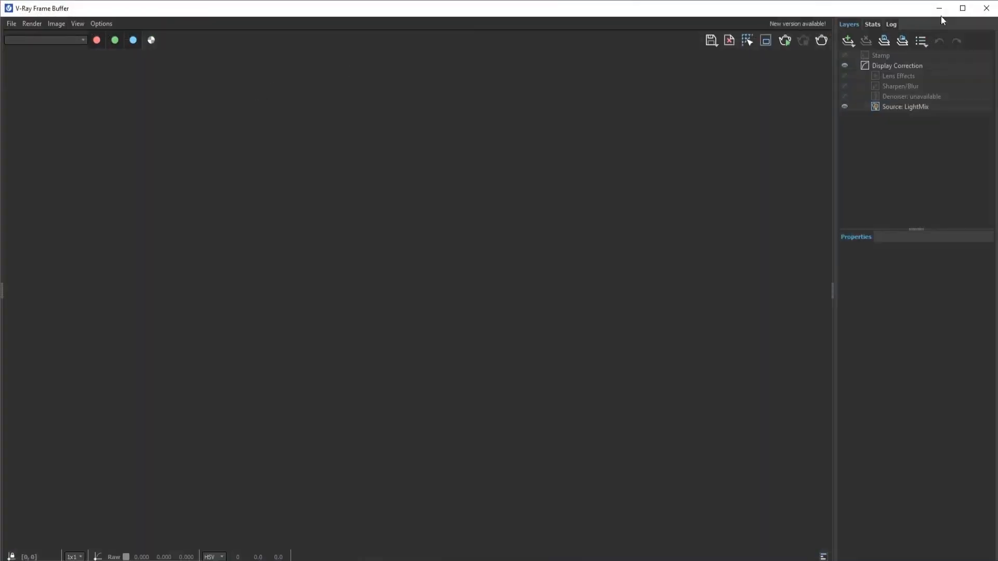
{"action": "left_click", "coordinate": [938, 6]}
{"action": "left_click", "coordinate": [262, 80]}
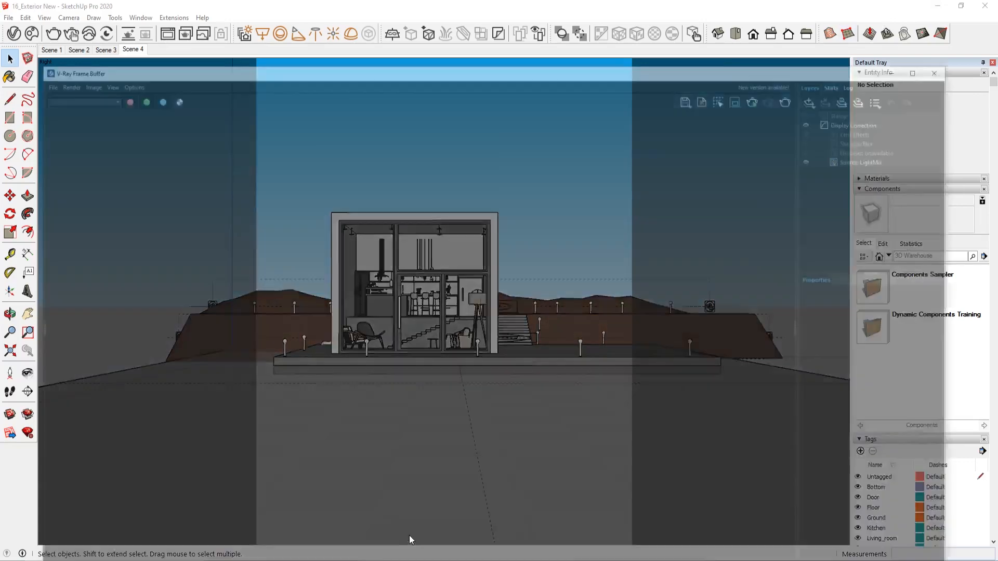
{"action": "left_click", "coordinate": [409, 539]}
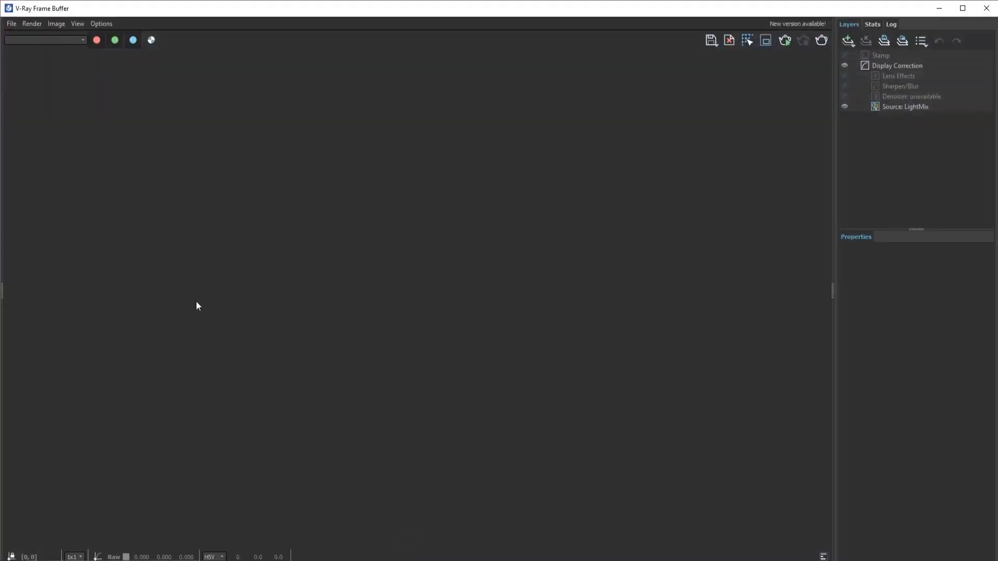
Step: Load render 6, the dark 1280x1600 image, from the frame buffer history, hide the history and return to the SketchUp model
{"action": "left_click", "coordinate": [2, 291]}
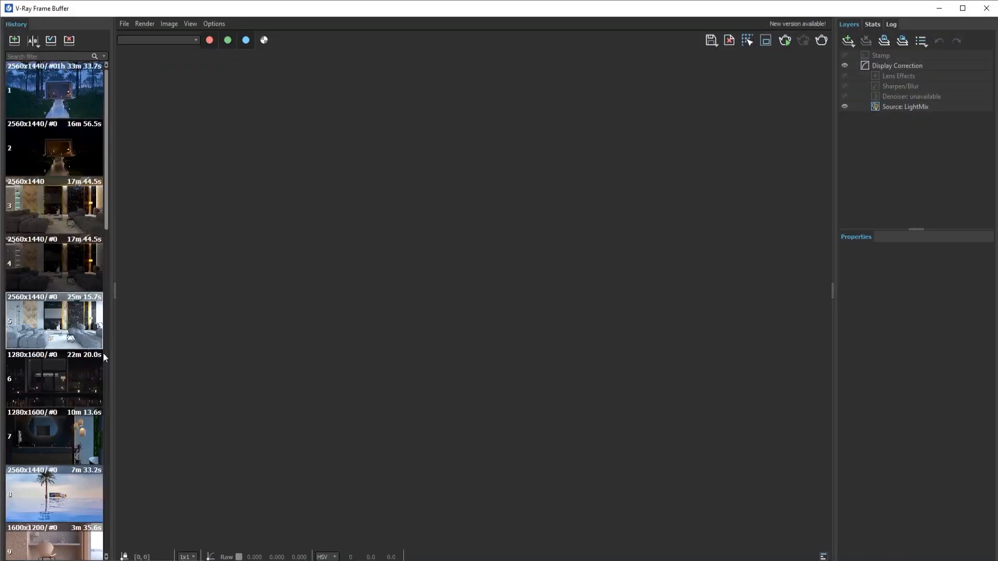
{"action": "left_click", "coordinate": [68, 387]}
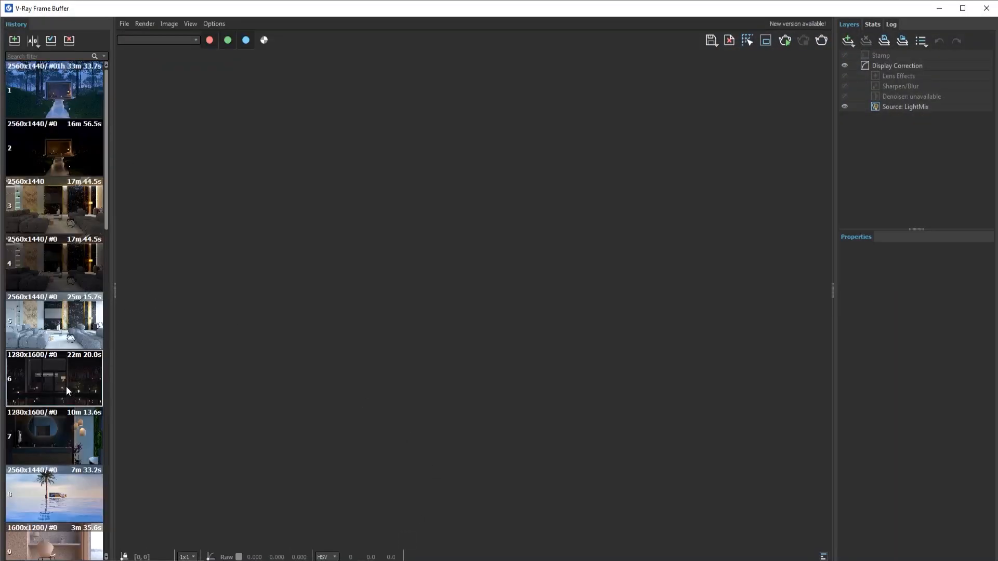
{"action": "left_click", "coordinate": [114, 293]}
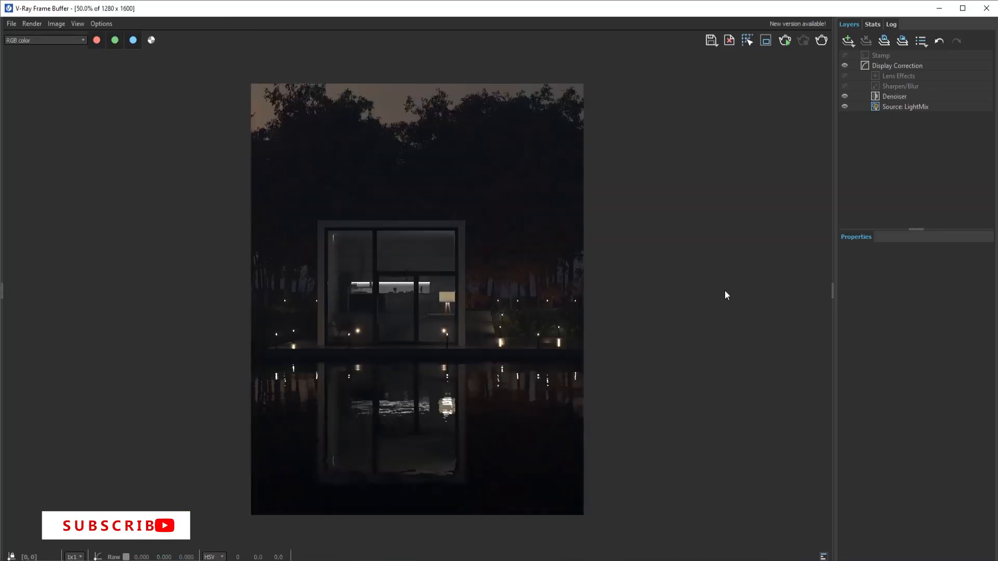
{"action": "scroll", "coordinate": [725, 294], "scroll_direction": "up", "scroll_amount": 1}
{"action": "left_click", "coordinate": [939, 6]}
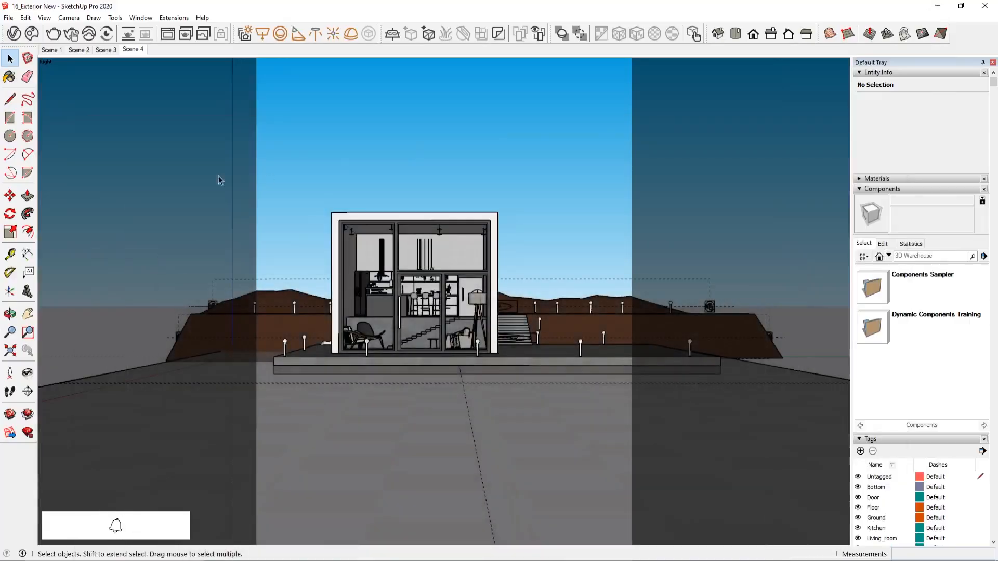
Step: Examine the render elements in the V-Ray Asset Editor, including Ambient Occlusion, Cryptomatte and MultiMatte Materials
{"action": "left_click", "coordinate": [14, 34]}
{"action": "left_click", "coordinate": [159, 103]}
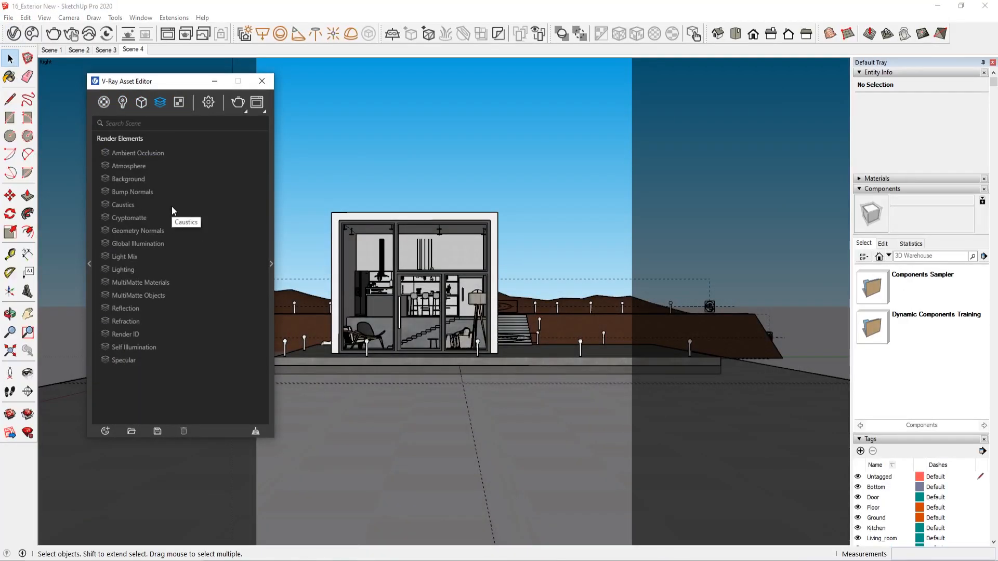
{"action": "left_click", "coordinate": [154, 151]}
{"action": "left_click", "coordinate": [147, 219]}
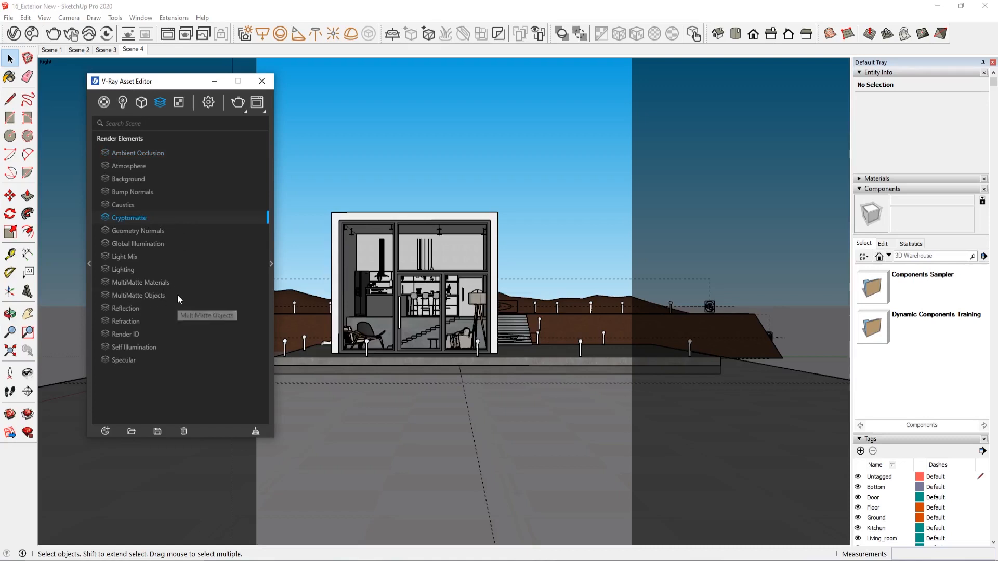
{"action": "left_click", "coordinate": [169, 282]}
{"action": "left_click", "coordinate": [156, 217]}
{"action": "left_click_drag", "start_coordinate": [164, 86], "coordinate": [121, 87]}
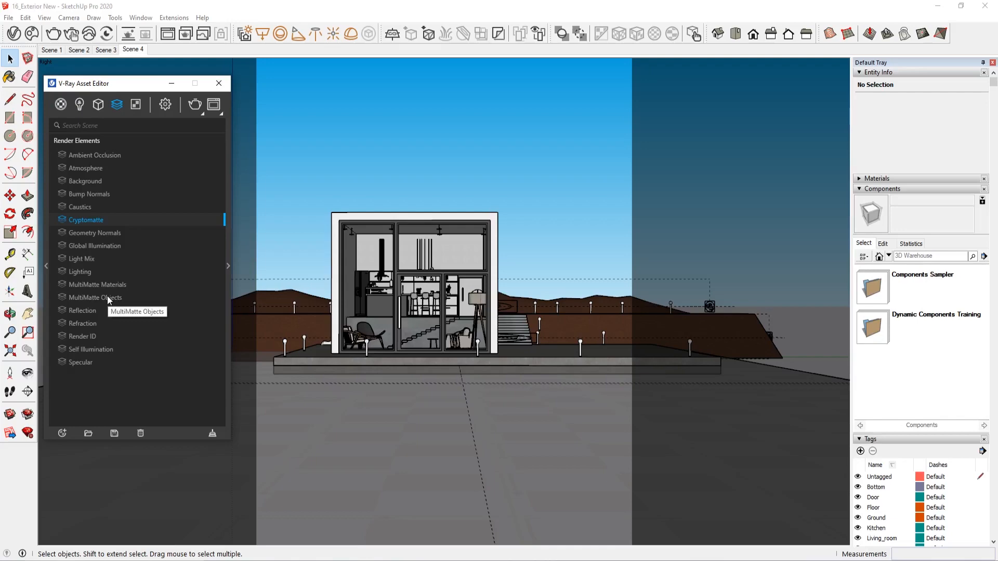
Step: Return to the V-Ray Frame Buffer and compare the source layer's RGB mode with LightMix, leaving LightMix active
{"action": "left_click", "coordinate": [213, 104]}
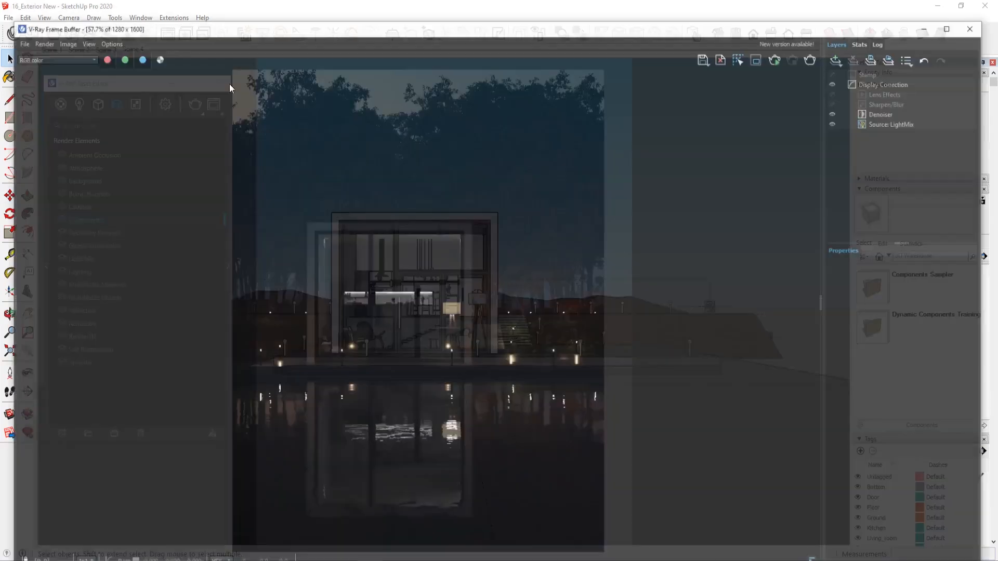
{"action": "left_click", "coordinate": [938, 7]}
{"action": "left_click", "coordinate": [219, 83]}
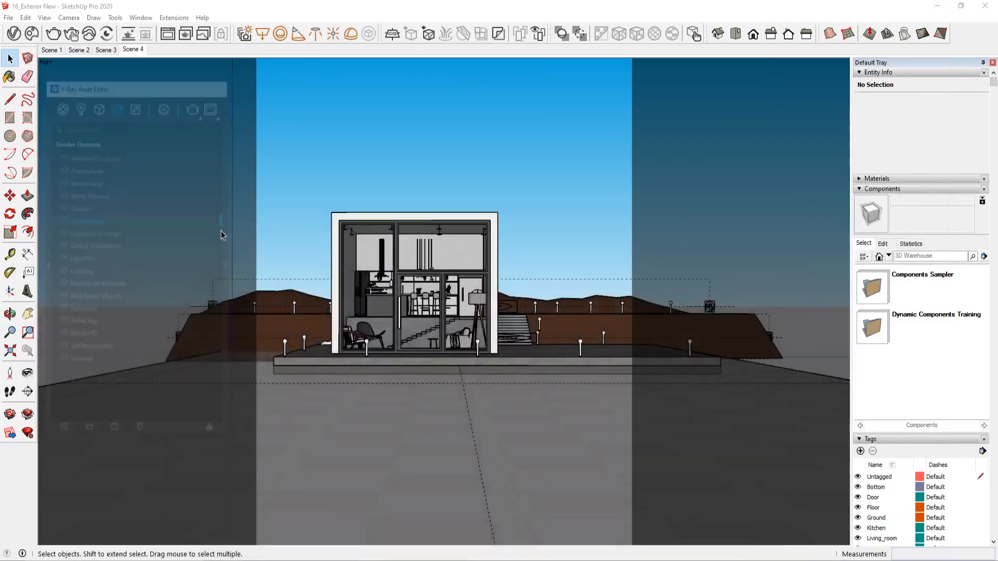
{"action": "left_click", "coordinate": [418, 540]}
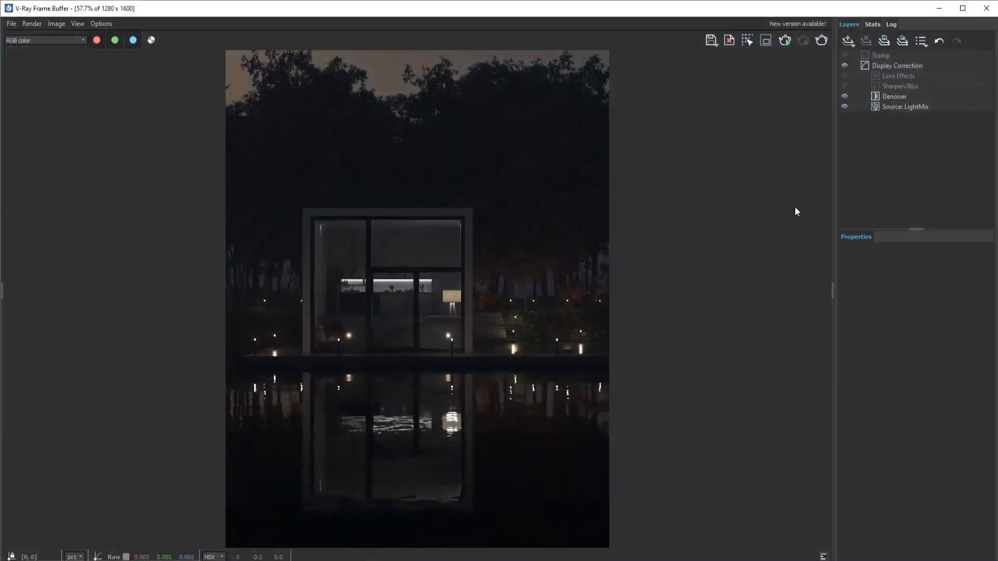
{"action": "left_click", "coordinate": [918, 107]}
{"action": "left_click", "coordinate": [863, 251]}
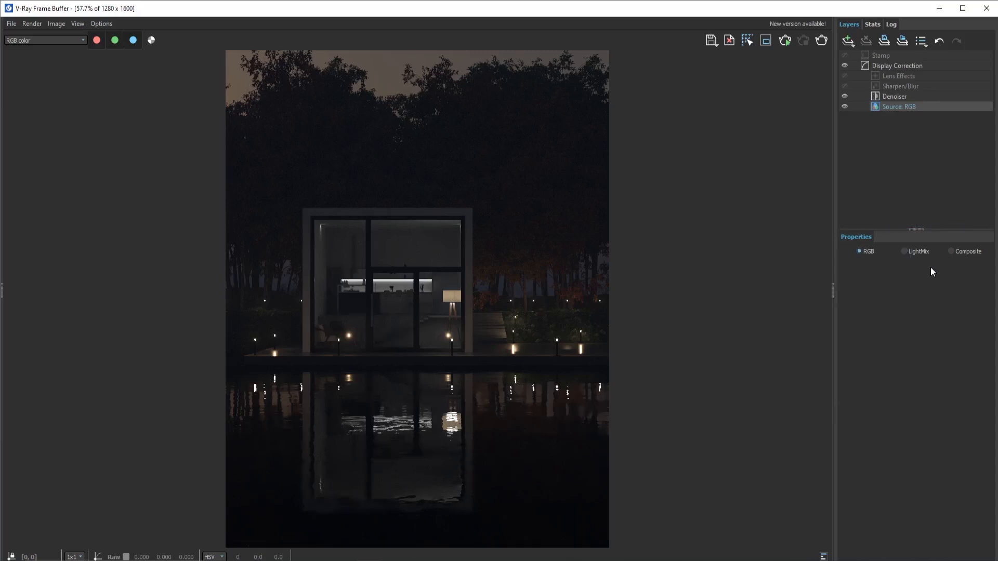
{"action": "left_click", "coordinate": [906, 252]}
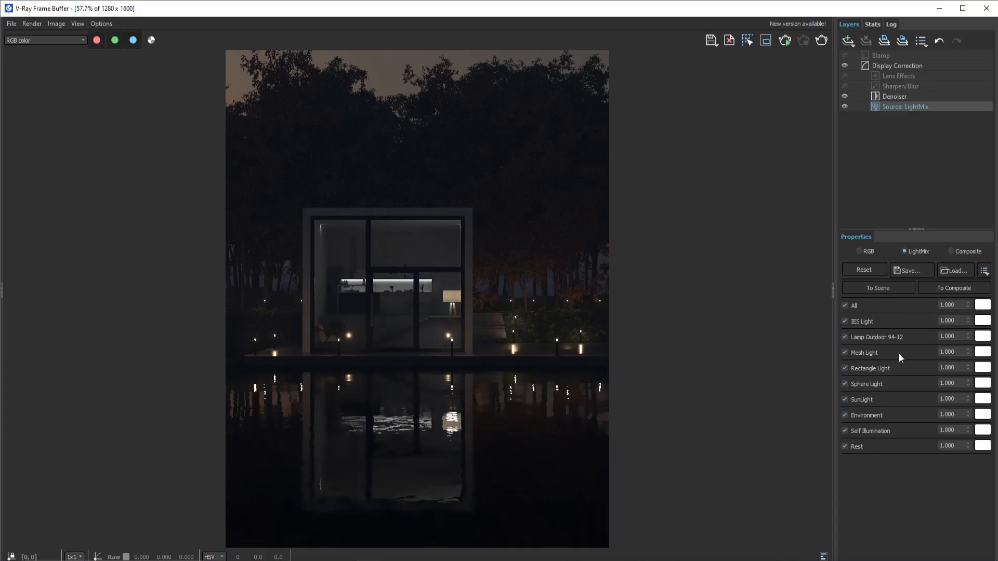
Step: Set the Lamp Outdoor 94-12 light multiplier to 3 in the light mix and tint it pale green
{"action": "left_click_drag", "start_coordinate": [956, 337], "coordinate": [909, 338]}
{"action": "type", "text": "2"}
{"action": "key", "text": "Return"}
{"action": "left_click", "coordinate": [984, 337]}
{"action": "left_click_drag", "start_coordinate": [926, 471], "coordinate": [929, 472]}
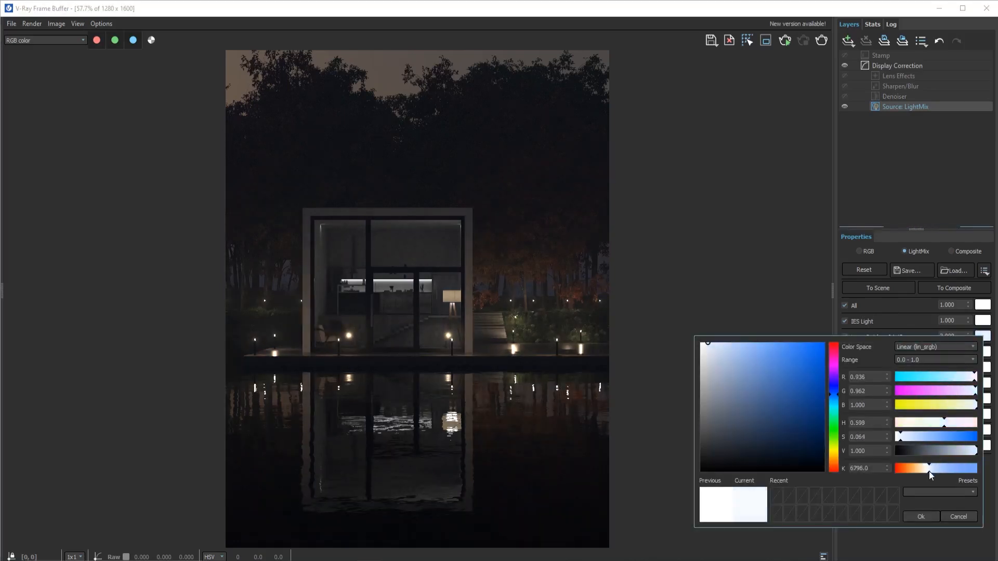
{"action": "left_click_drag", "start_coordinate": [833, 395], "coordinate": [833, 413]}
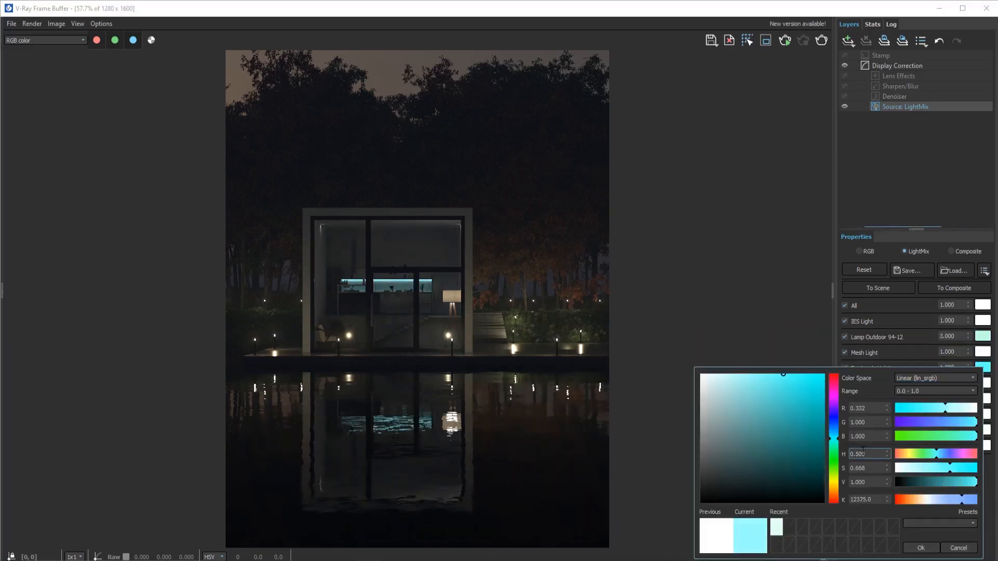
Step: Set the Rectangle Light multiplier to 2 with a cyan color and the Sphere Light multiplier to 2 with a light pink color
{"action": "left_click", "coordinate": [921, 548]}
{"action": "type", "text": "3"}
{"action": "left_click_drag", "start_coordinate": [957, 367], "coordinate": [922, 381]}
{"action": "type", "text": "2"}
{"action": "left_click", "coordinate": [983, 383]}
{"action": "left_click_drag", "start_coordinate": [928, 323], "coordinate": [977, 323]}
{"action": "left_click_drag", "start_coordinate": [833, 248], "coordinate": [835, 210]}
{"action": "left_click", "coordinate": [726, 203]}
{"action": "left_click", "coordinate": [921, 371]}
Step: Set the Environment light multiplier to 0.4 and give it a dark blue color
{"action": "left_click_drag", "start_coordinate": [957, 415], "coordinate": [905, 419]}
{"action": "type", "text": ".4"}
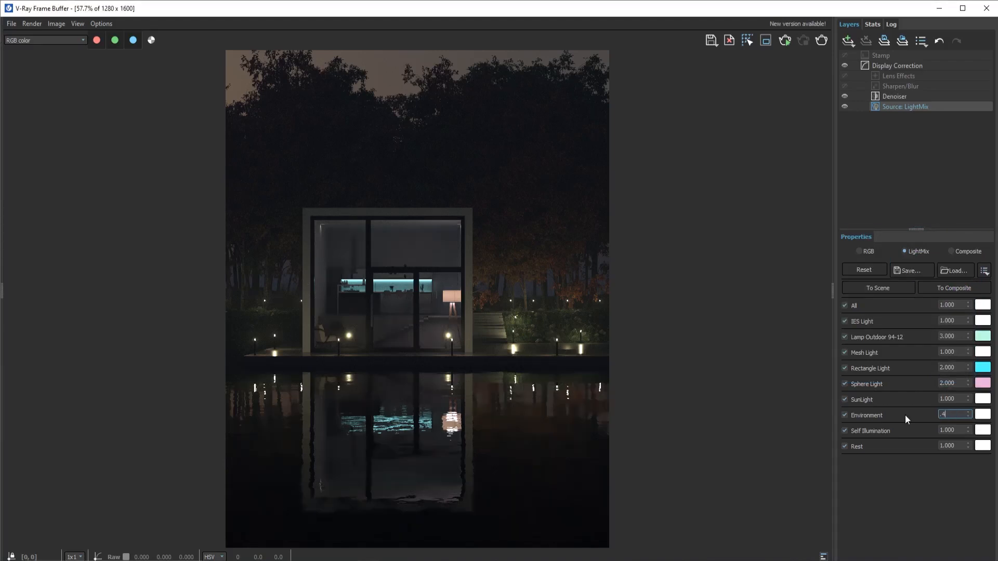
{"action": "key", "text": "Return"}
{"action": "left_click", "coordinate": [983, 414]}
{"action": "left_click_drag", "start_coordinate": [774, 291], "coordinate": [774, 267]}
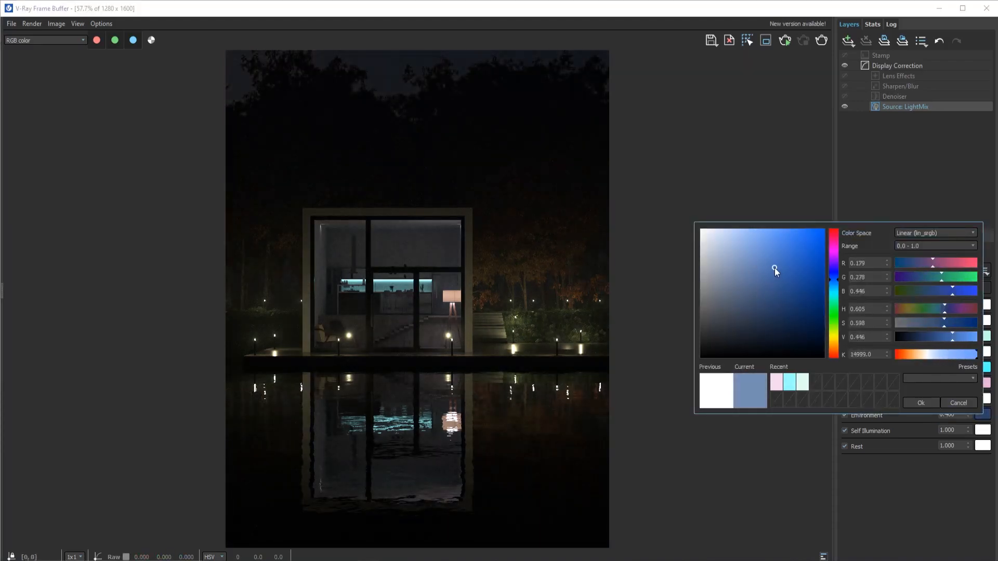
{"action": "left_click", "coordinate": [920, 403]}
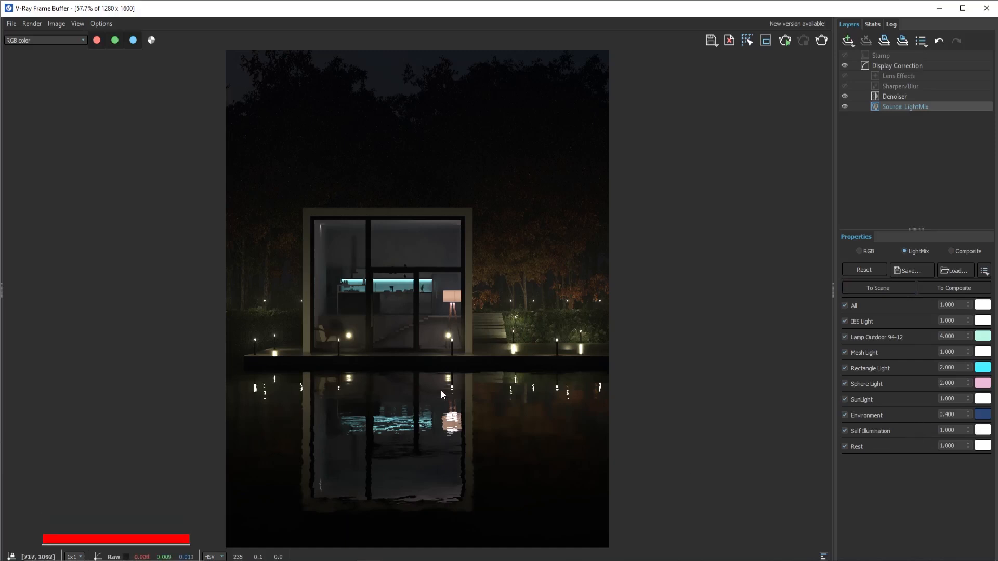
Step: Send the light mix to Composite mode and collapse the LightMix group and the composite source layer
{"action": "left_click", "coordinate": [953, 290]}
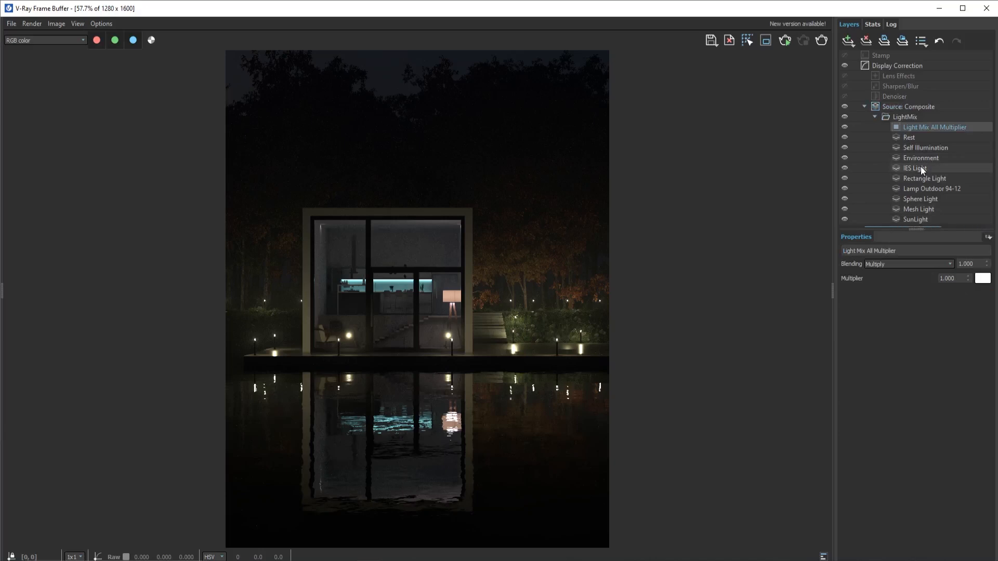
{"action": "left_click", "coordinate": [876, 116]}
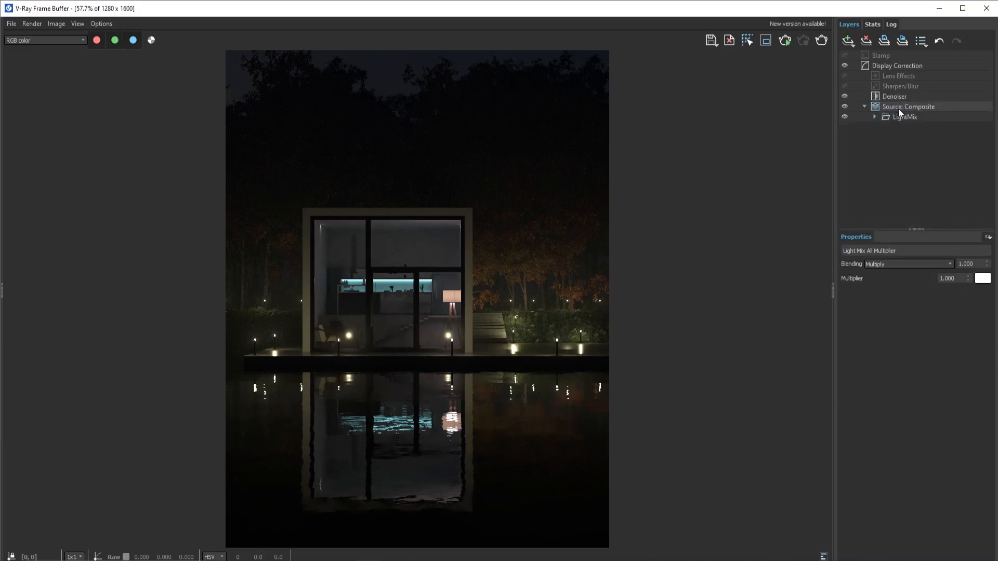
{"action": "left_click", "coordinate": [909, 162]}
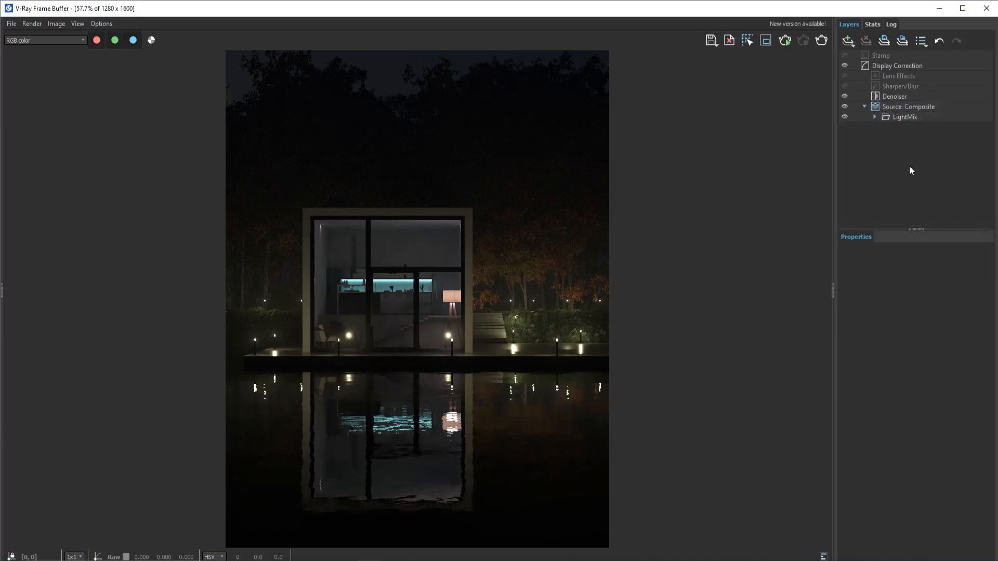
{"action": "left_click", "coordinate": [865, 107]}
{"action": "left_click", "coordinate": [865, 107]}
{"action": "left_click", "coordinate": [865, 106]}
Step: Examine the house in the composited render up close and inspect its masks in the Cryptomatte channel
{"action": "scroll", "coordinate": [377, 335], "scroll_direction": "up", "scroll_amount": 1}
{"action": "middle_click_drag", "start_coordinate": [419, 298], "coordinate": [428, 346]}
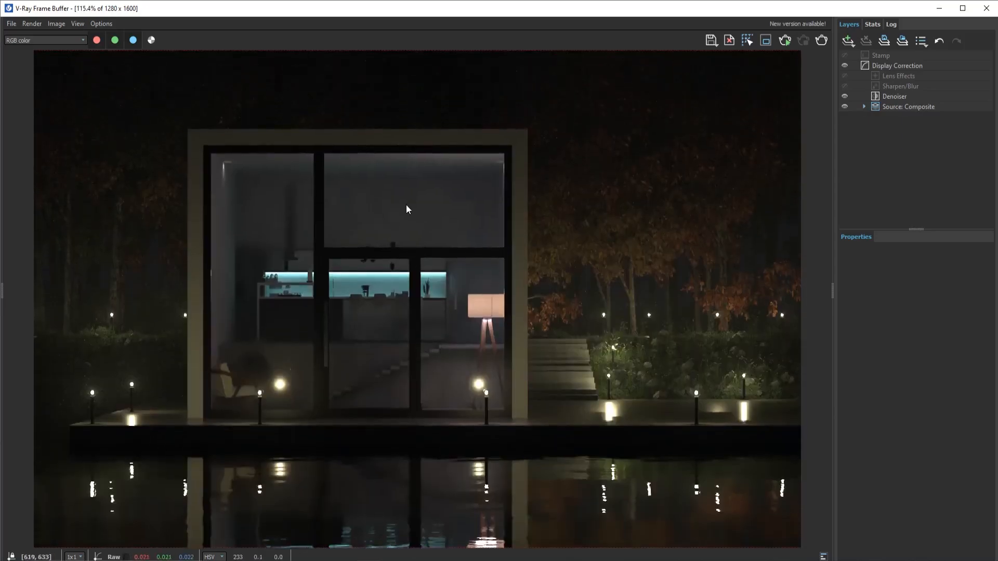
{"action": "scroll", "coordinate": [406, 205], "scroll_direction": "up", "scroll_amount": 1}
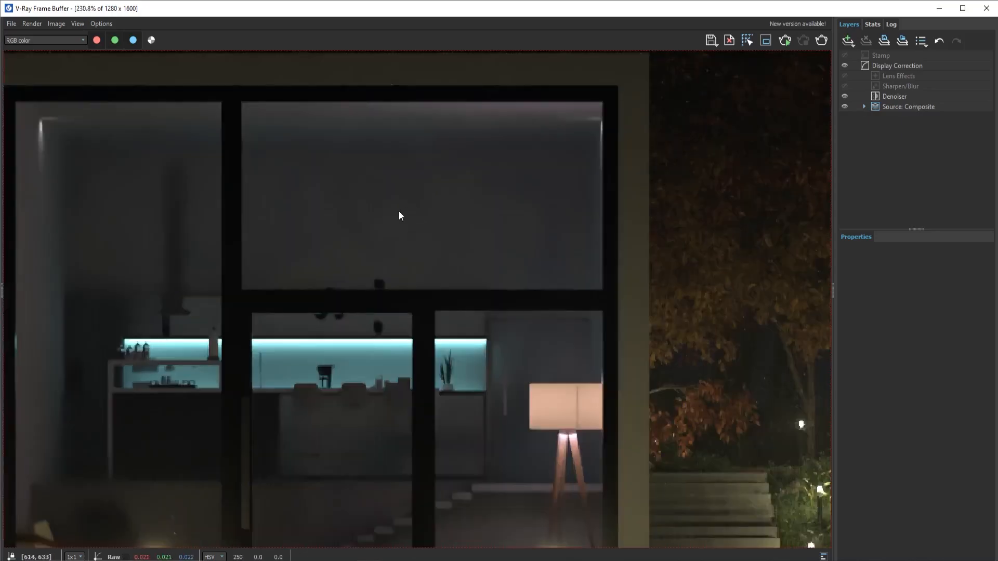
{"action": "scroll", "coordinate": [399, 215], "scroll_direction": "down", "scroll_amount": 2}
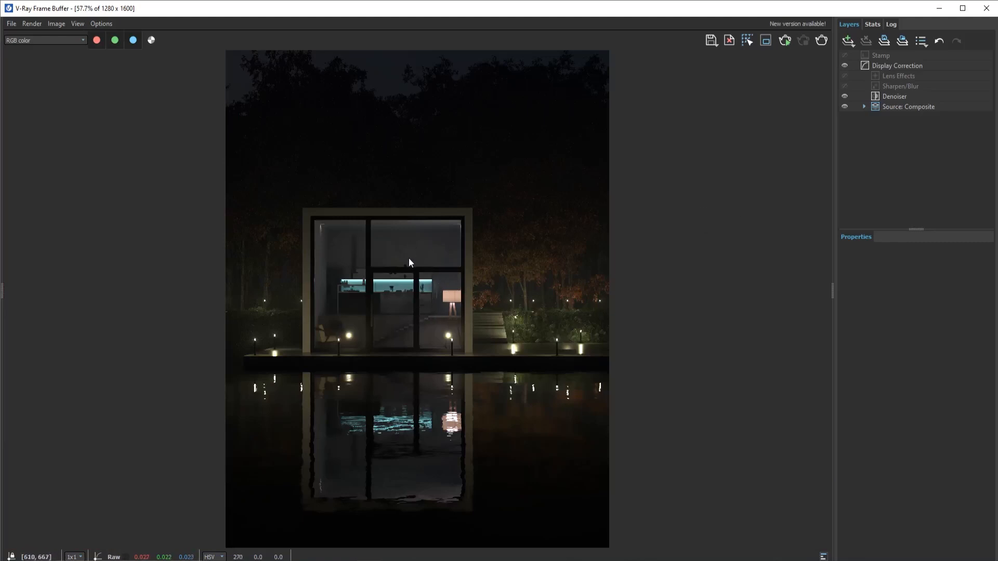
{"action": "left_click", "coordinate": [78, 40]}
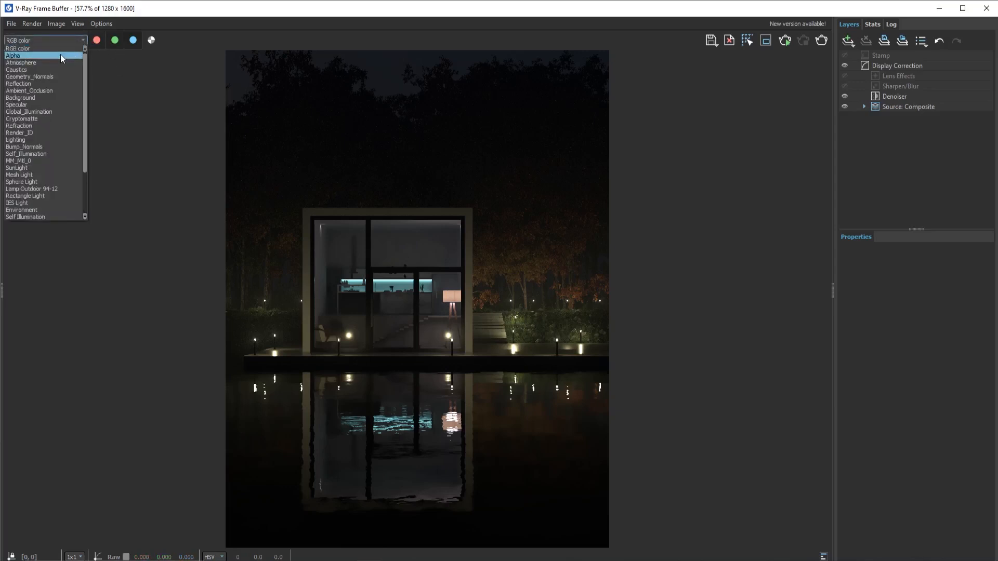
{"action": "left_click", "coordinate": [46, 117]}
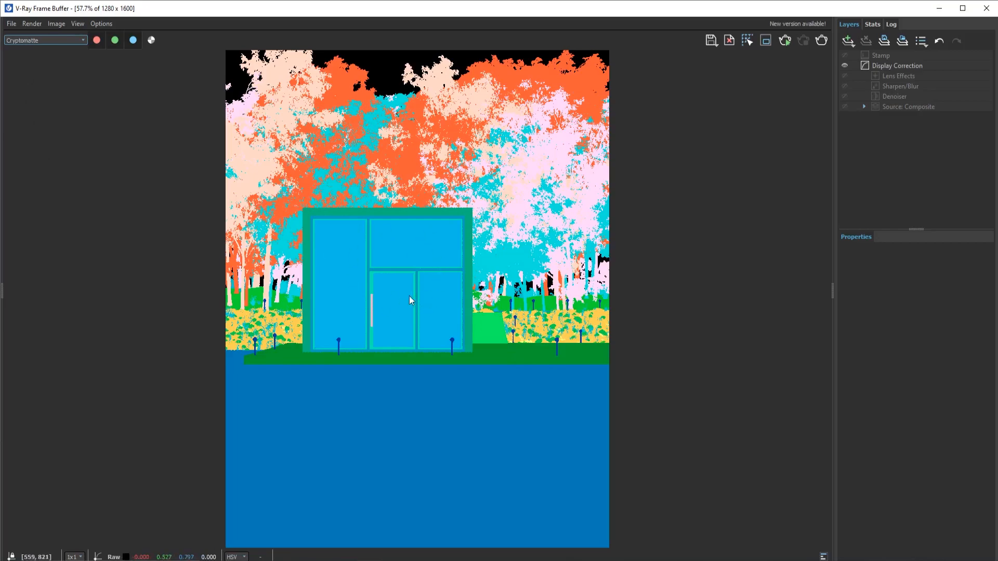
{"action": "scroll", "coordinate": [409, 284], "scroll_direction": "up", "scroll_amount": 2}
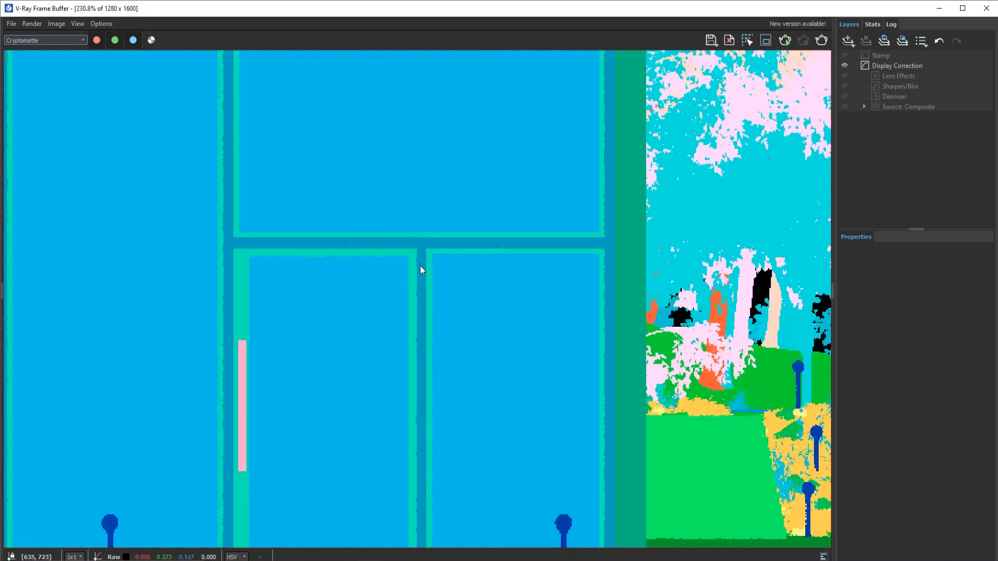
{"action": "scroll", "coordinate": [399, 281], "scroll_direction": "down", "scroll_amount": 2}
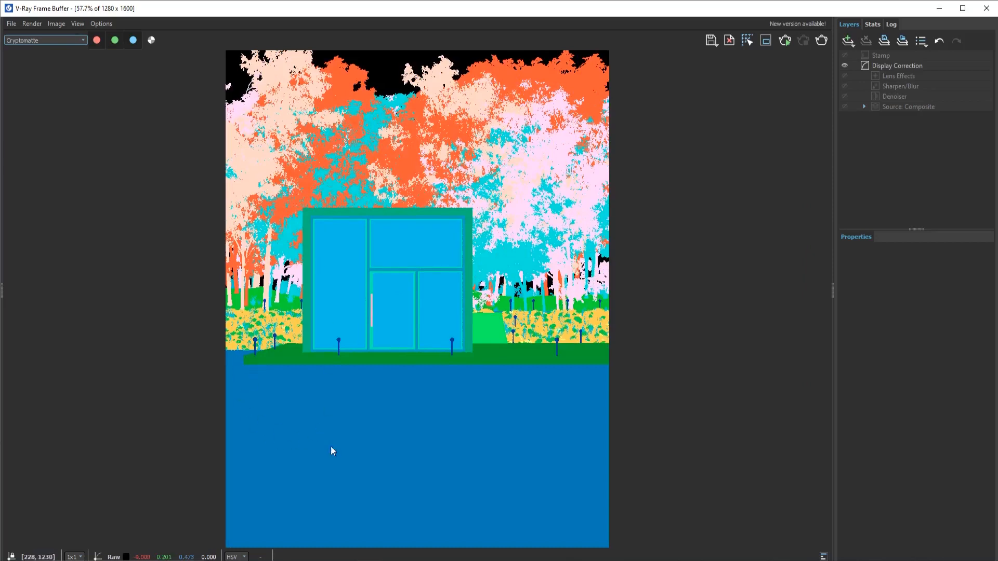
Step: Display the MultiMatte material channel and the Render_ID channel, and examine the Render_ID masks around the house
{"action": "left_click", "coordinate": [41, 40]}
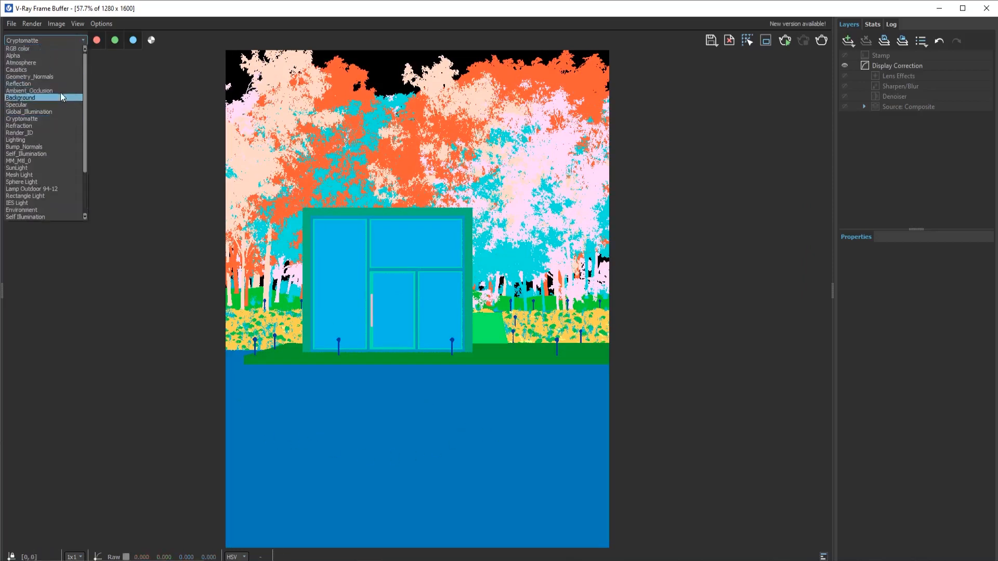
{"action": "left_click", "coordinate": [33, 161]}
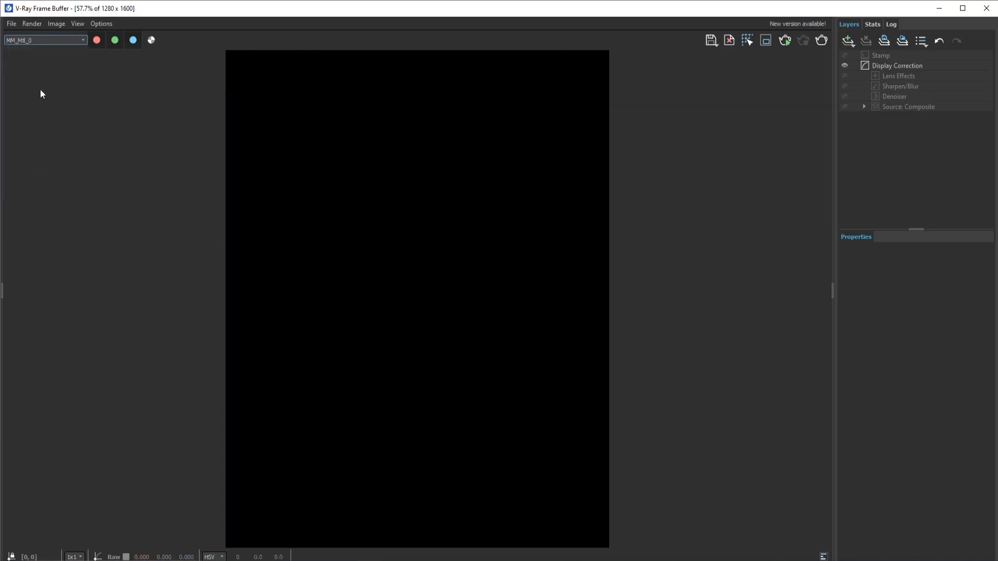
{"action": "left_click", "coordinate": [42, 42]}
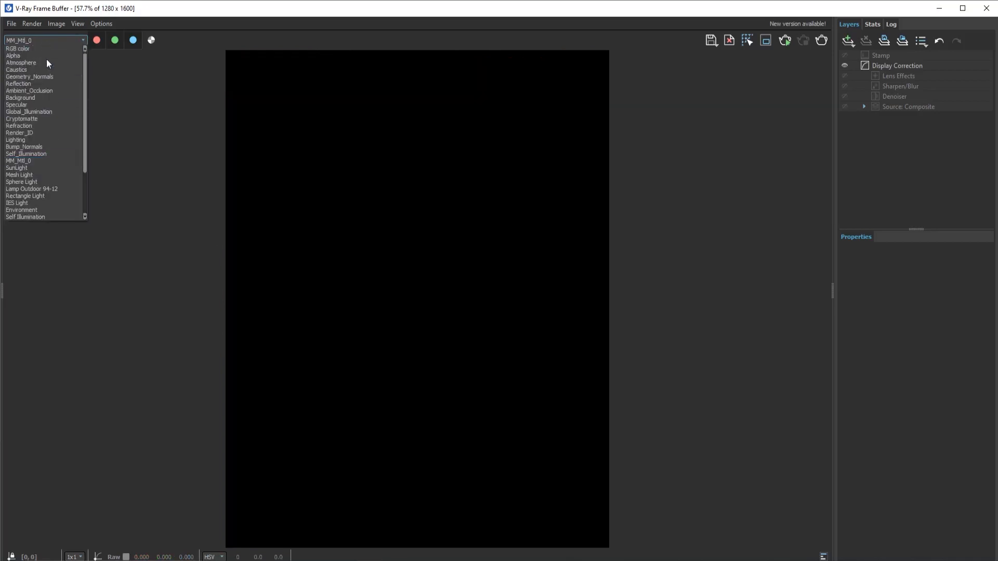
{"action": "left_click", "coordinate": [57, 133]}
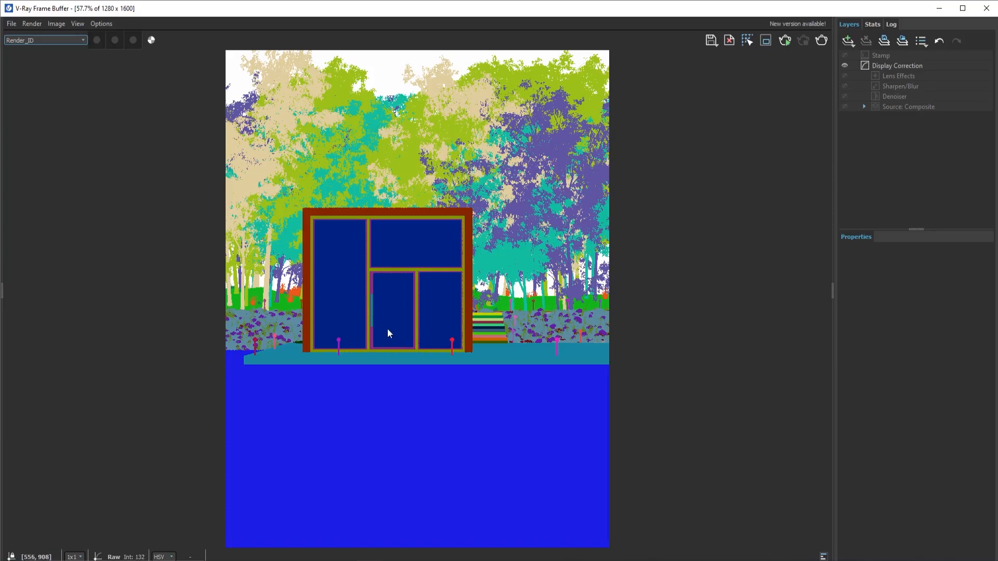
{"action": "scroll", "coordinate": [387, 329], "scroll_direction": "up", "scroll_amount": 2}
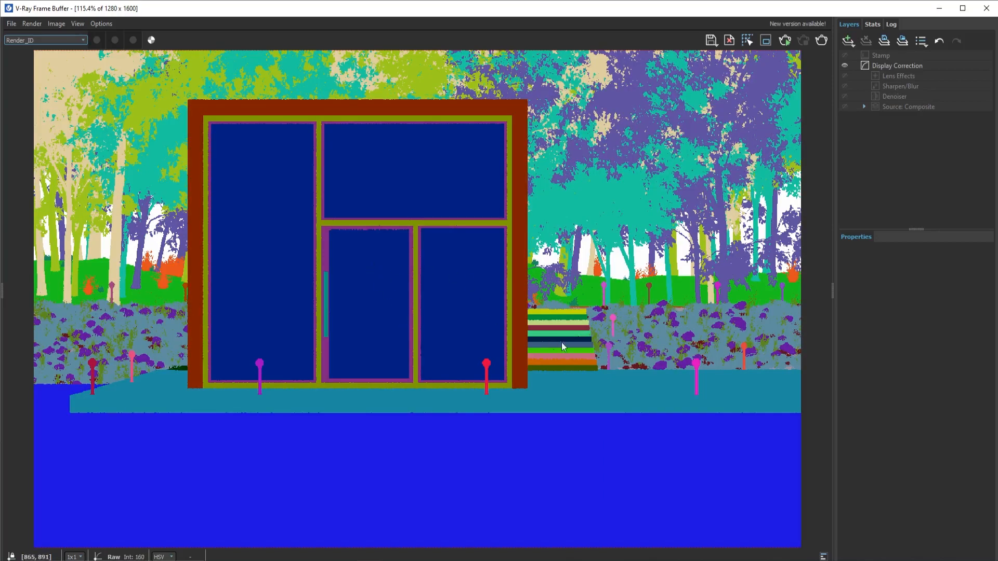
Step: Examine the Render_ID masks of the outdoor stairs beside the house up close
{"action": "scroll", "coordinate": [561, 343], "scroll_direction": "up", "scroll_amount": 2}
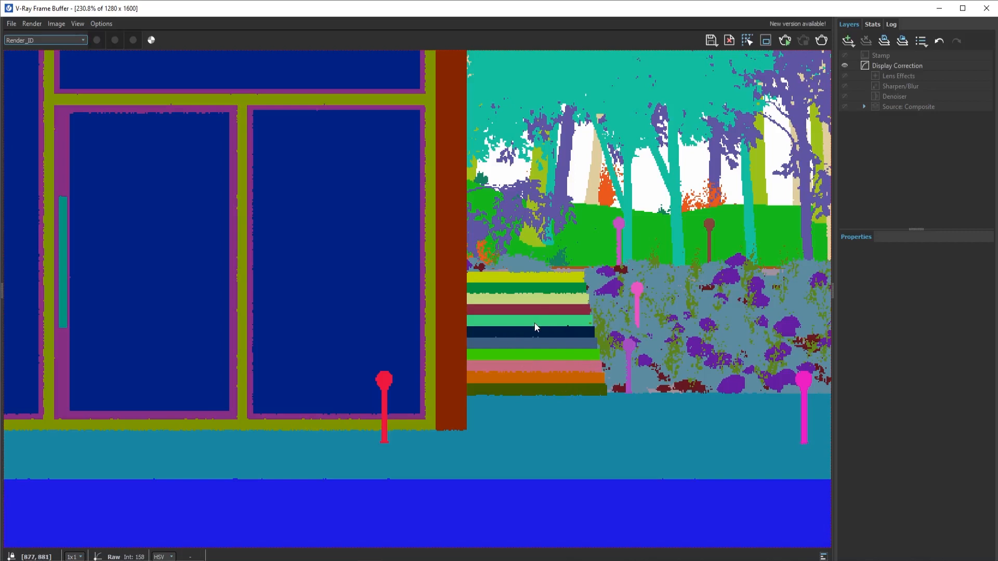
{"action": "scroll", "coordinate": [542, 335], "scroll_direction": "down", "scroll_amount": 4}
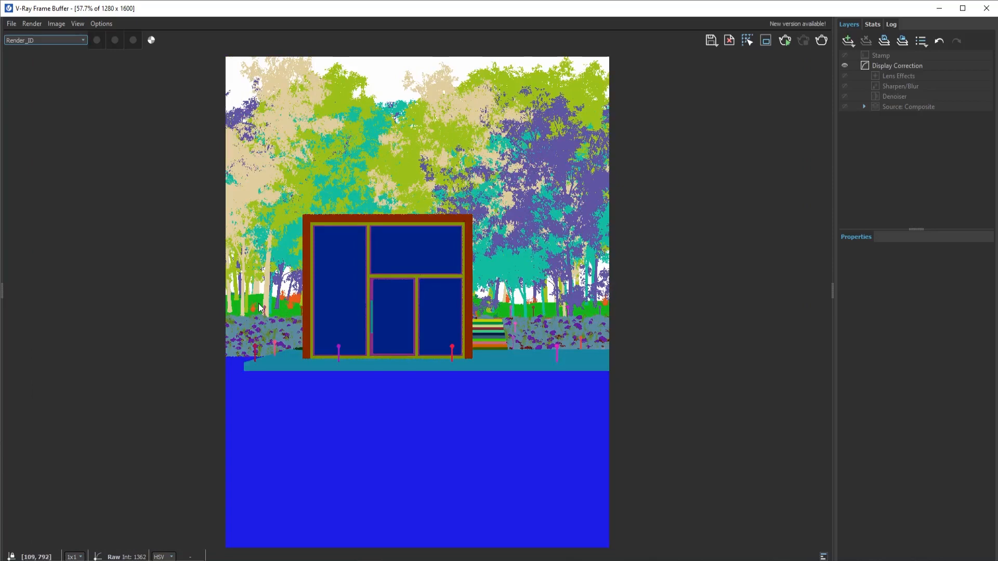
{"action": "scroll", "coordinate": [259, 305], "scroll_direction": "down", "scroll_amount": 1}
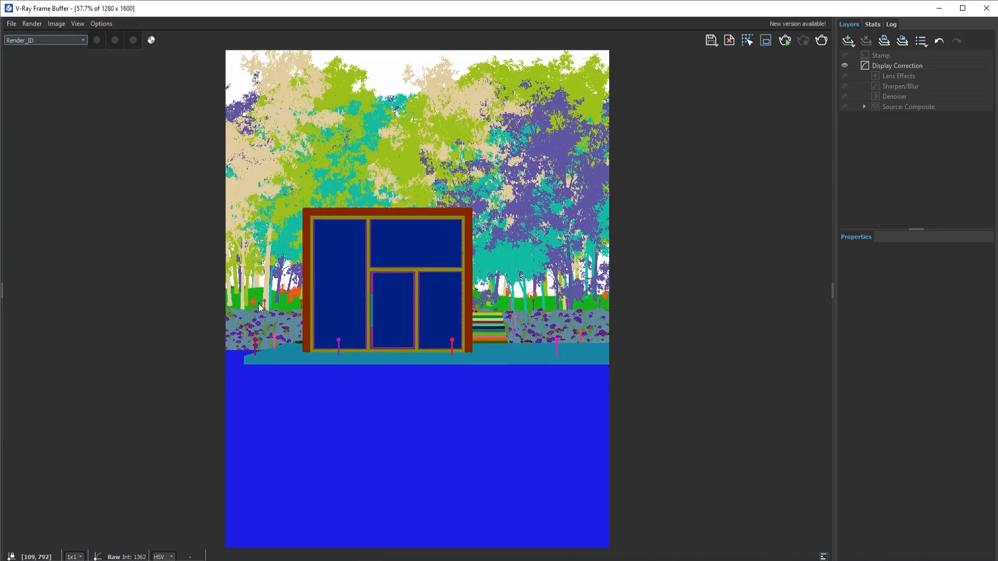
Step: Look through the available render channels, display the Cryptomatte channel and return to the RGB color channel
{"action": "left_click", "coordinate": [31, 41]}
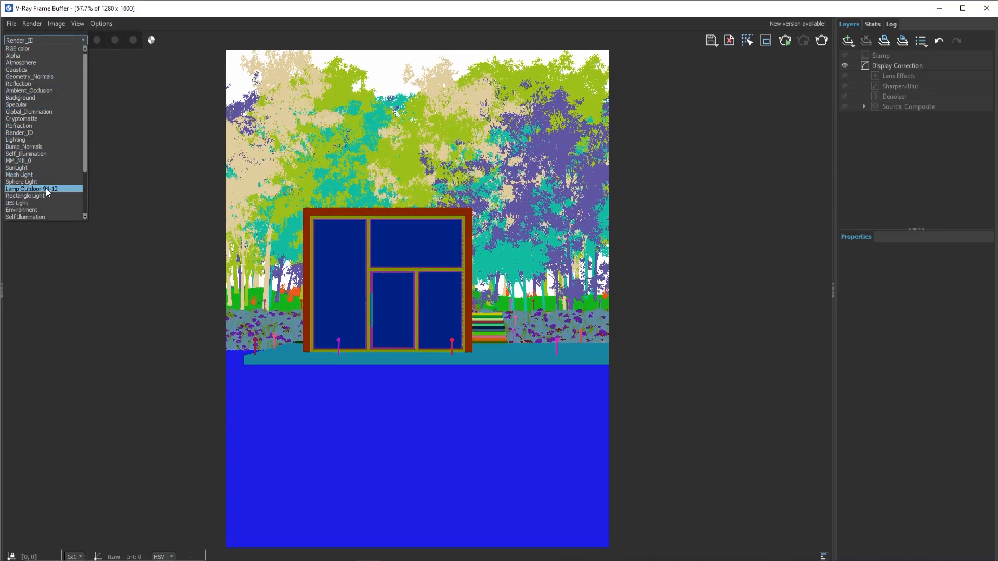
{"action": "scroll", "coordinate": [49, 199], "scroll_direction": "down", "scroll_amount": 3}
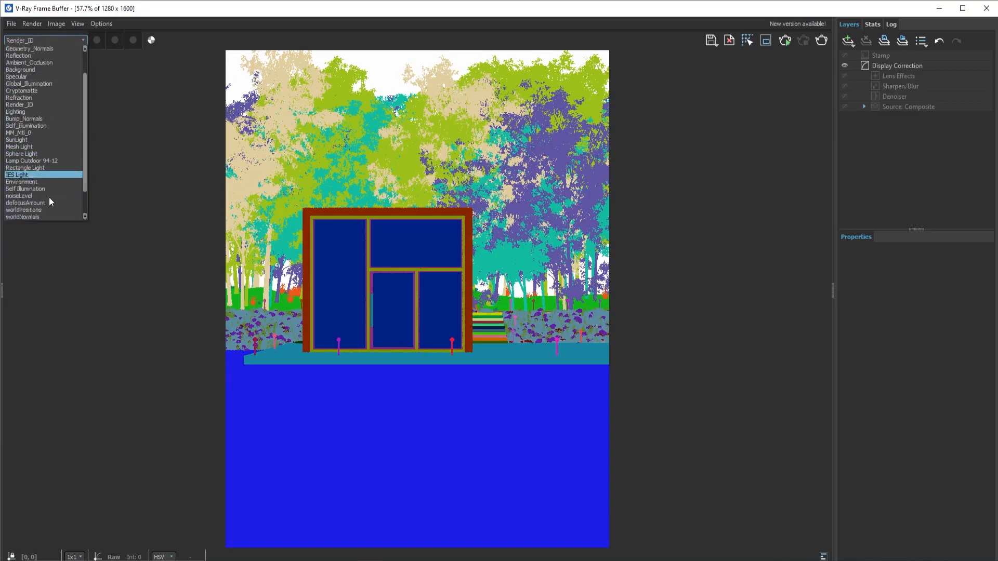
{"action": "left_click", "coordinate": [670, 278]}
{"action": "left_click", "coordinate": [45, 40]}
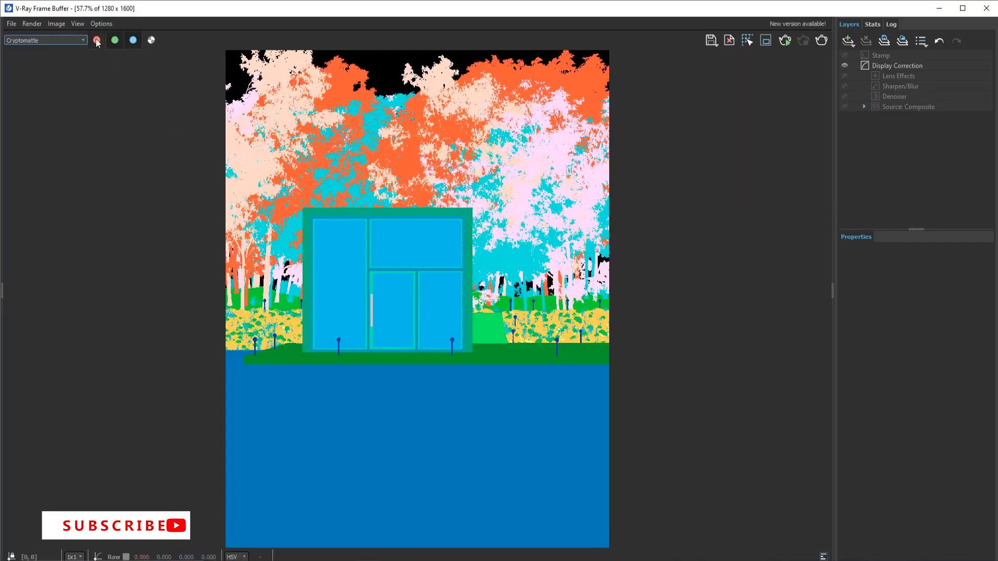
{"action": "left_click", "coordinate": [60, 40]}
{"action": "left_click", "coordinate": [60, 47]}
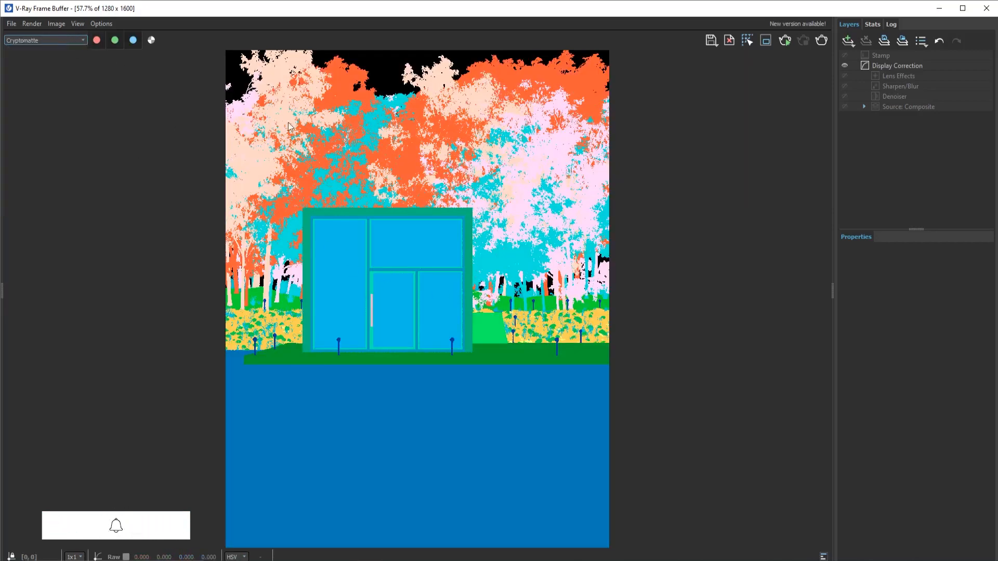
{"action": "left_click", "coordinate": [38, 40]}
{"action": "left_click", "coordinate": [38, 49]}
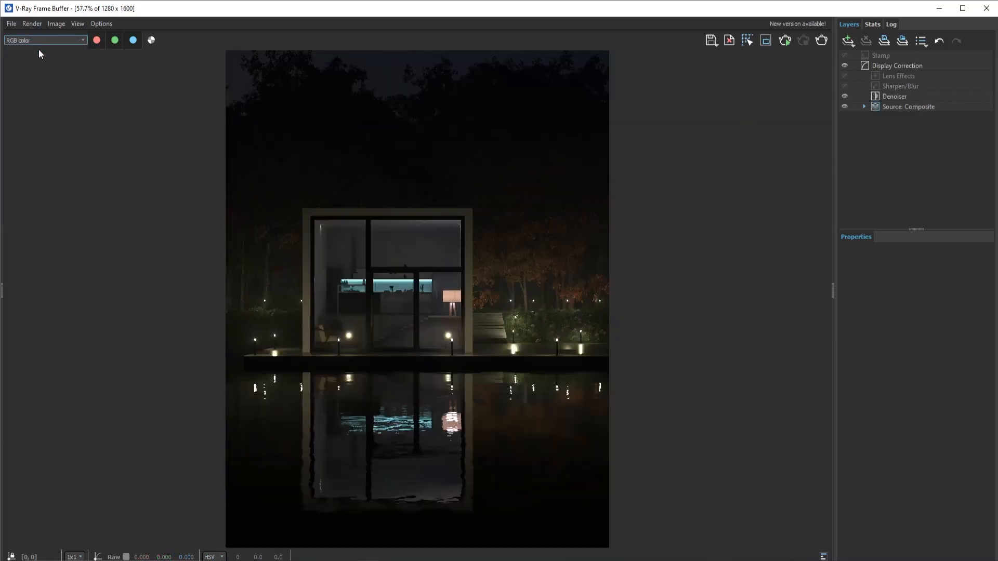
Step: Expand the composite source layer and add a new folder layer inside it
{"action": "left_click", "coordinate": [865, 106]}
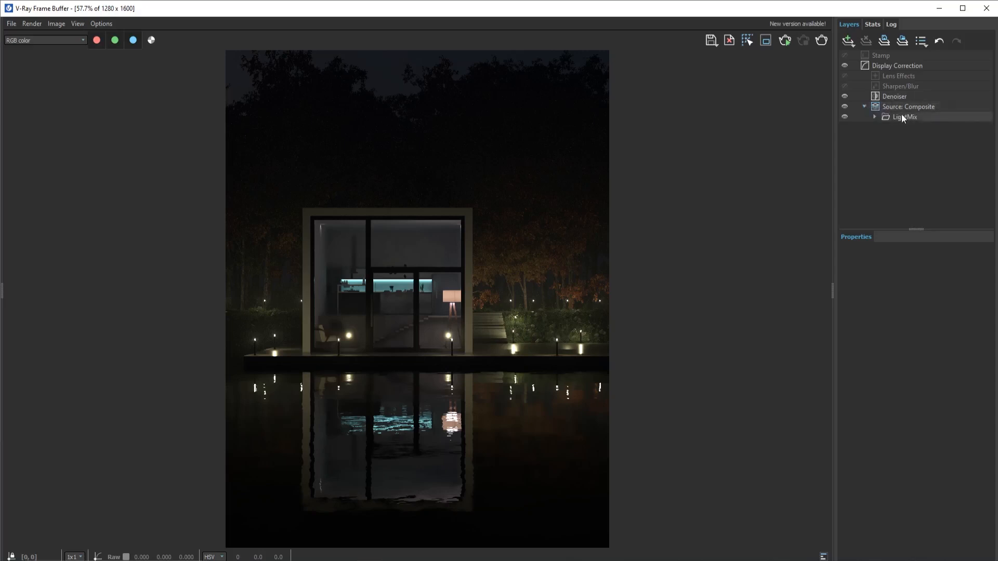
{"action": "right_click", "coordinate": [930, 117]}
{"action": "left_click", "coordinate": [914, 139]}
{"action": "left_click", "coordinate": [931, 107]}
{"action": "right_click", "coordinate": [932, 108]}
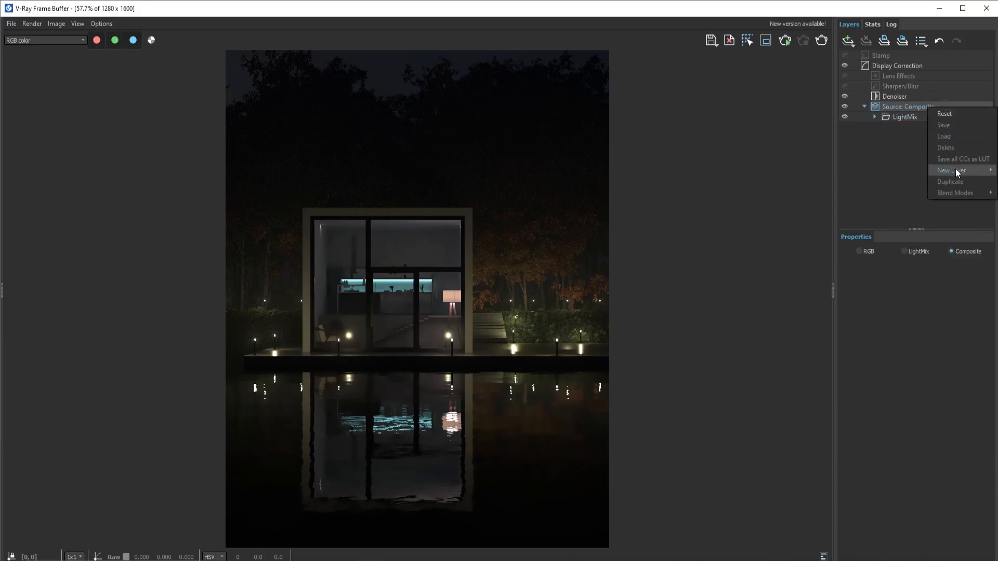
{"action": "mouse_move", "coordinate": [956, 170]}
{"action": "left_click", "coordinate": [903, 174]}
{"action": "left_click", "coordinate": [912, 134]}
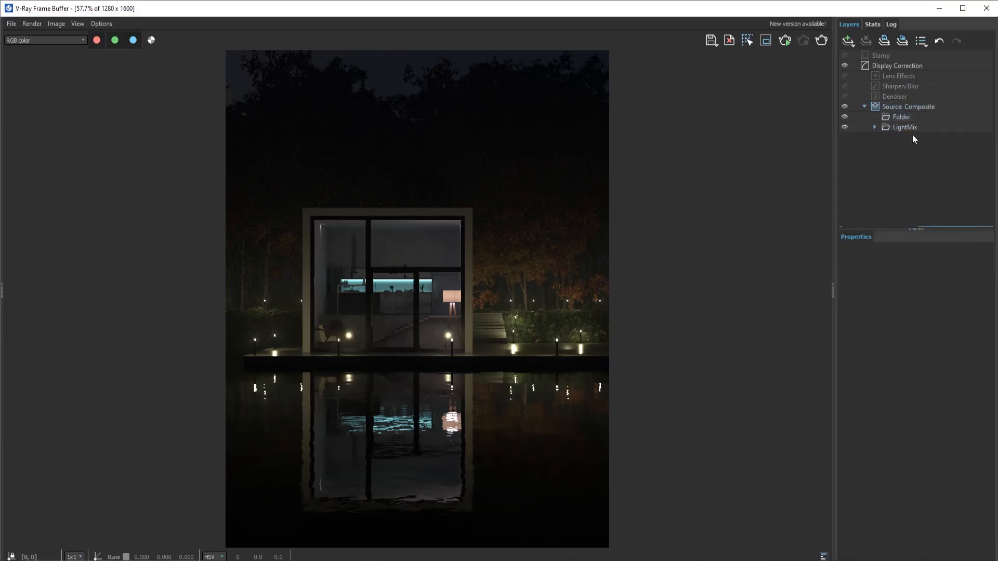
Step: Rename the new folder above the LightMix group as Color
{"action": "left_click", "coordinate": [912, 117]}
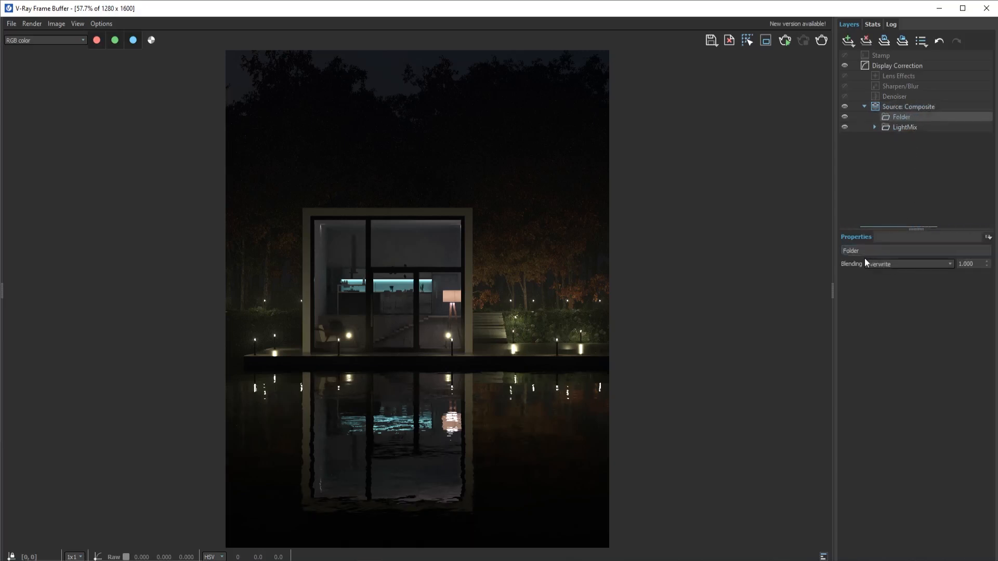
{"action": "left_click_drag", "start_coordinate": [865, 252], "coordinate": [827, 254]}
{"action": "type", "text": "Colo"}
{"action": "left_click", "coordinate": [877, 187]}
Step: Add a Render Element layer inside the Color folder
{"action": "left_click", "coordinate": [921, 118]}
{"action": "right_click", "coordinate": [919, 119]}
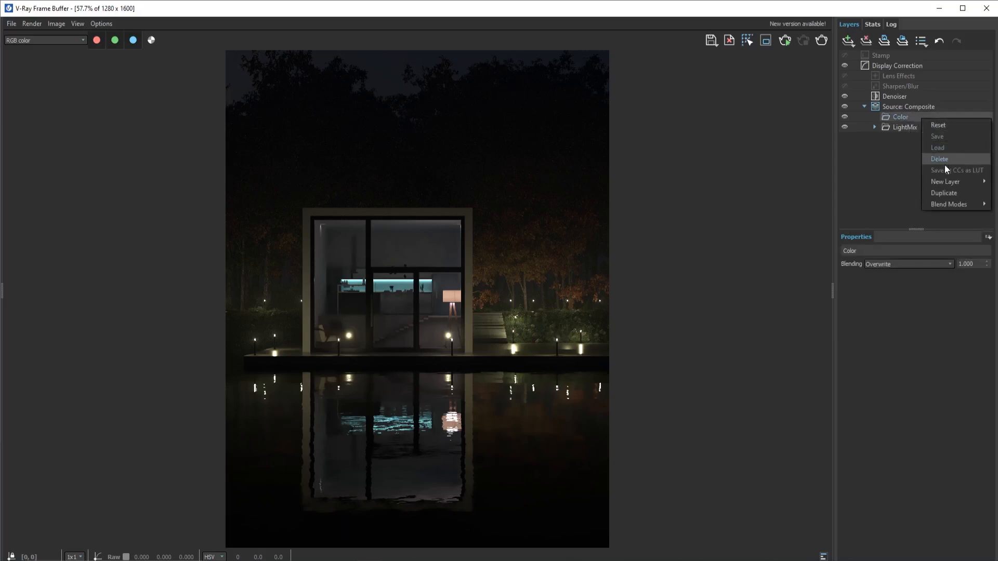
{"action": "mouse_move", "coordinate": [944, 182]}
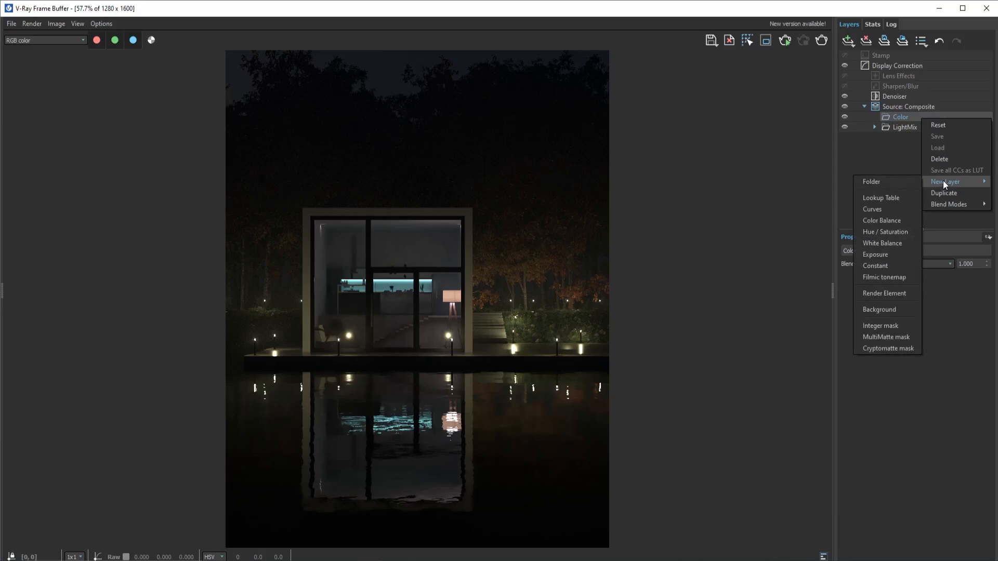
{"action": "left_click", "coordinate": [889, 292]}
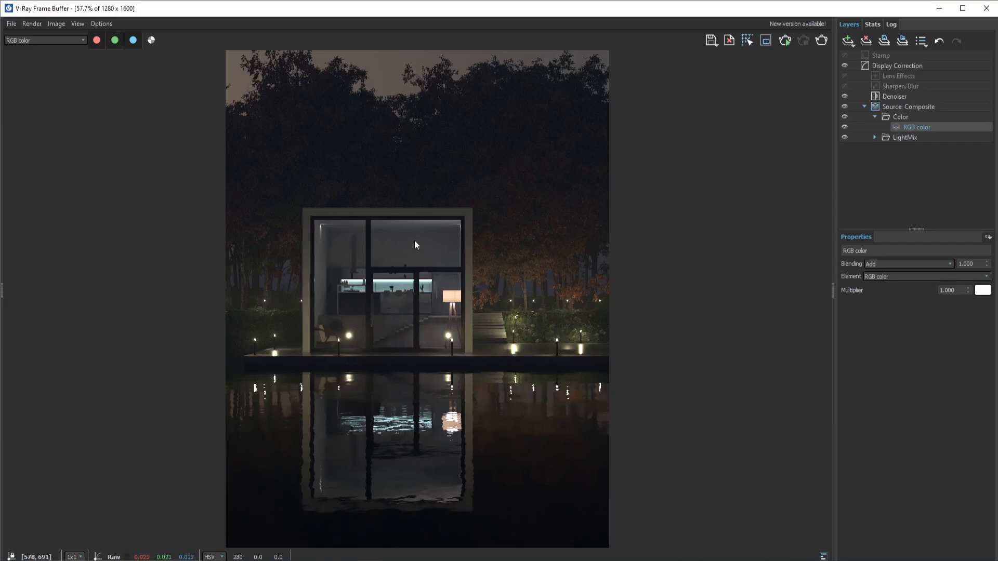
{"action": "left_click", "coordinate": [926, 119]}
{"action": "right_click", "coordinate": [926, 119]}
{"action": "mouse_move", "coordinate": [945, 182]}
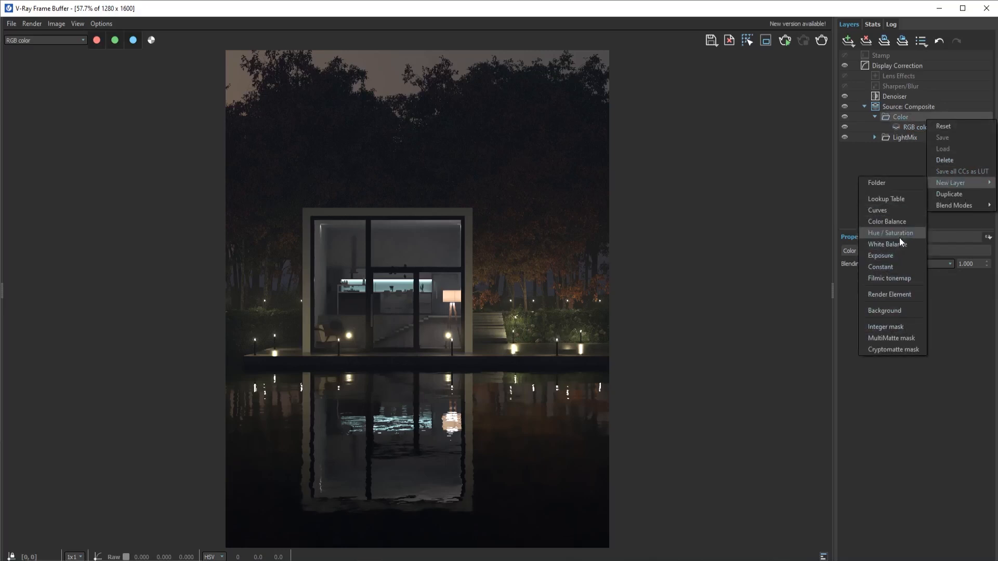
{"action": "left_click", "coordinate": [925, 126]}
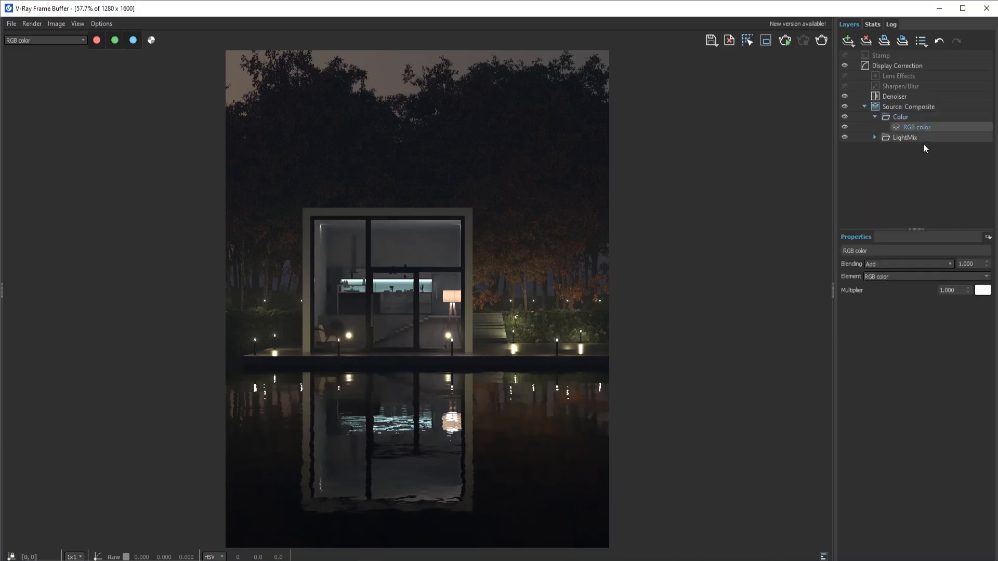
Step: Set the element of the render element layer in the Color folder to Reflection
{"action": "scroll", "coordinate": [308, 277], "scroll_direction": "up", "scroll_amount": 1}
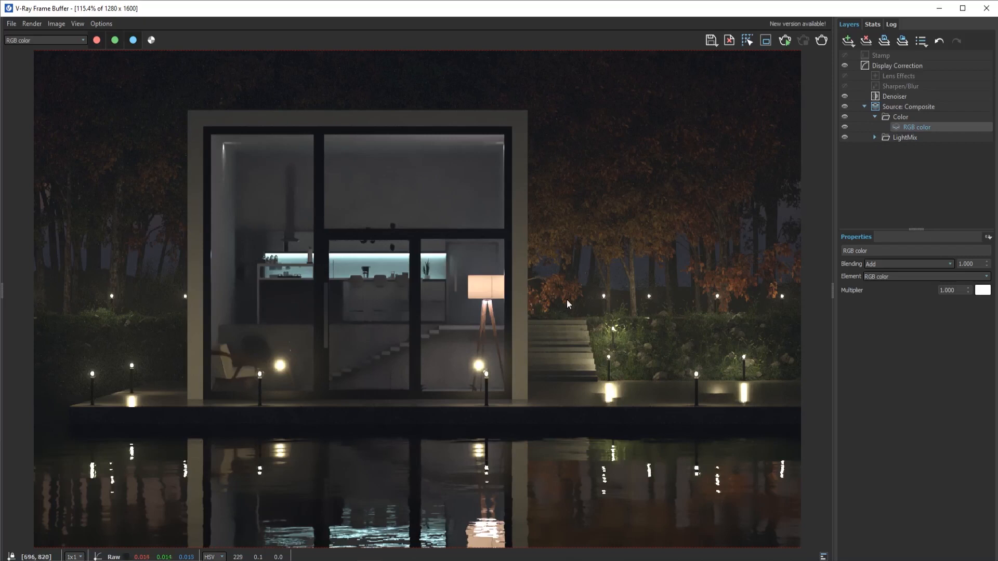
{"action": "scroll", "coordinate": [567, 301], "scroll_direction": "down", "scroll_amount": 1}
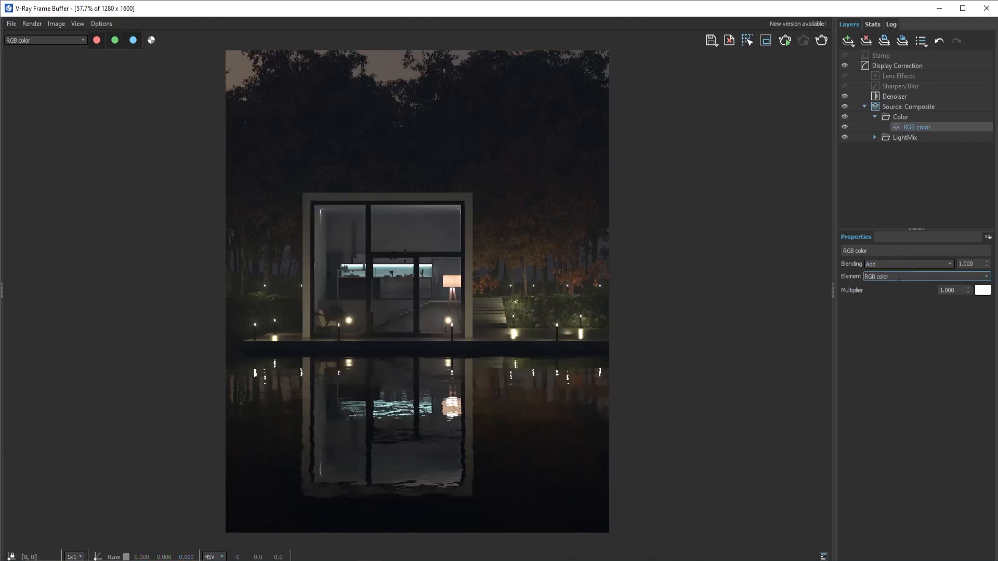
{"action": "triple_click", "coordinate": [923, 278]}
{"action": "left_click", "coordinate": [986, 276]}
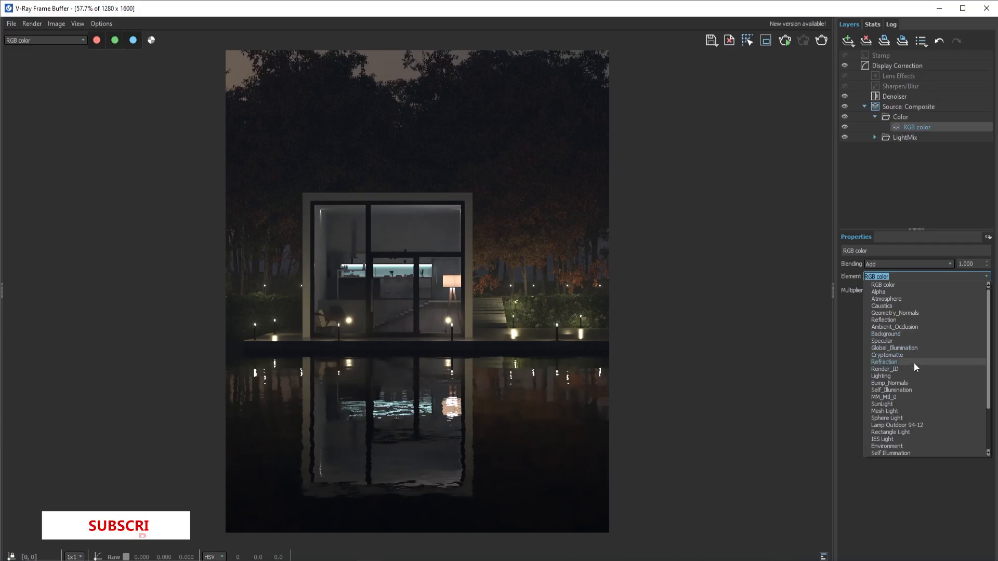
{"action": "left_click", "coordinate": [903, 320]}
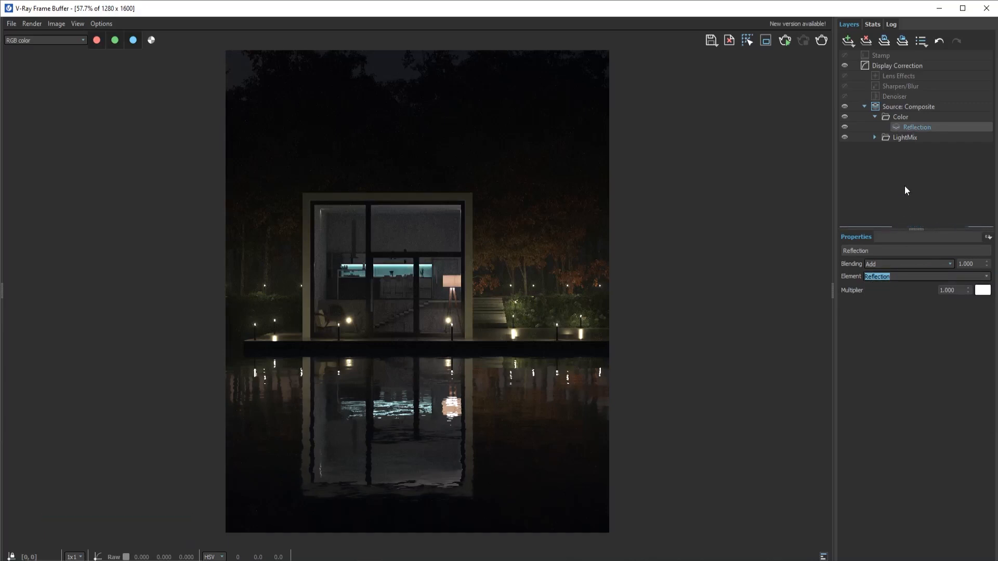
{"action": "left_click", "coordinate": [926, 127]}
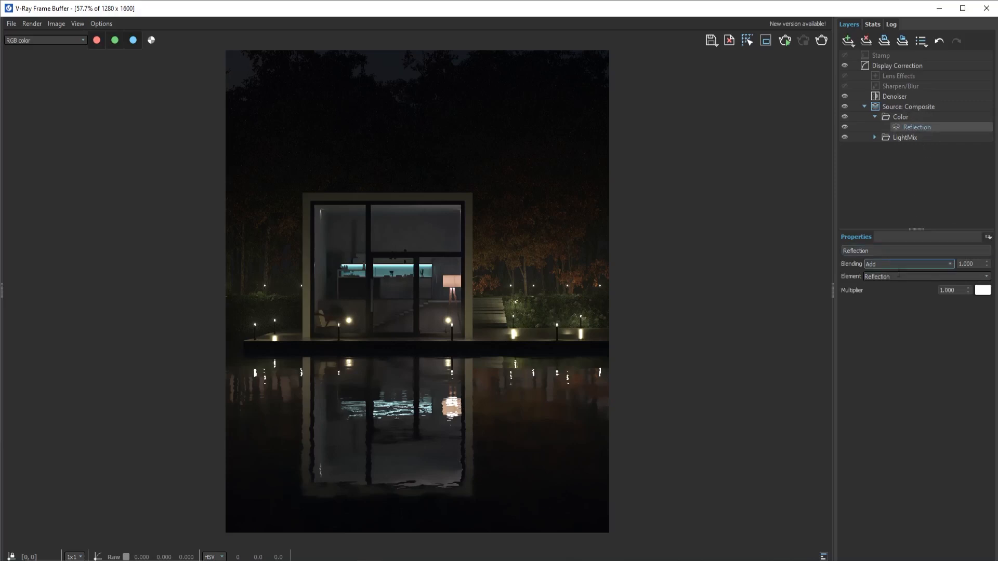
Step: Toggle the Color folder's visibility to compare the image with and without the added reflections
{"action": "left_click", "coordinate": [845, 116]}
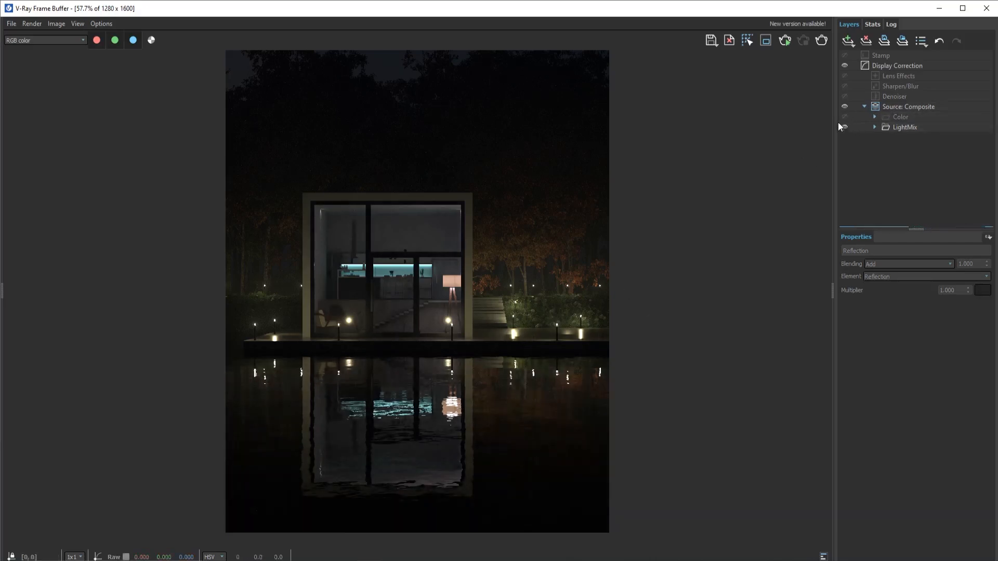
{"action": "left_click", "coordinate": [844, 117]}
{"action": "double_click", "coordinate": [844, 116]}
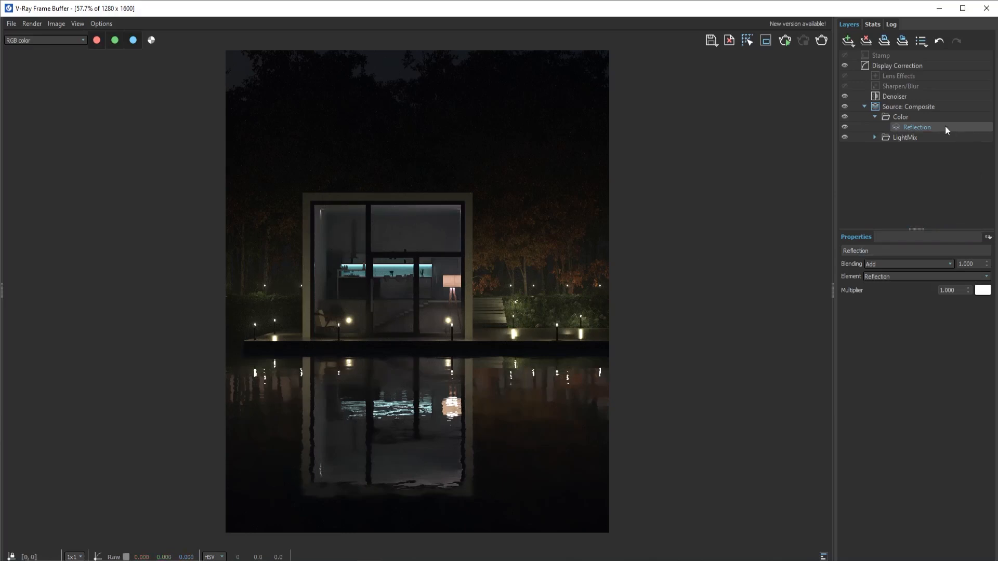
Step: Add a Cryptomatte mask to the Reflection layer and pick the house's glass panes for it
{"action": "left_click", "coordinate": [988, 238]}
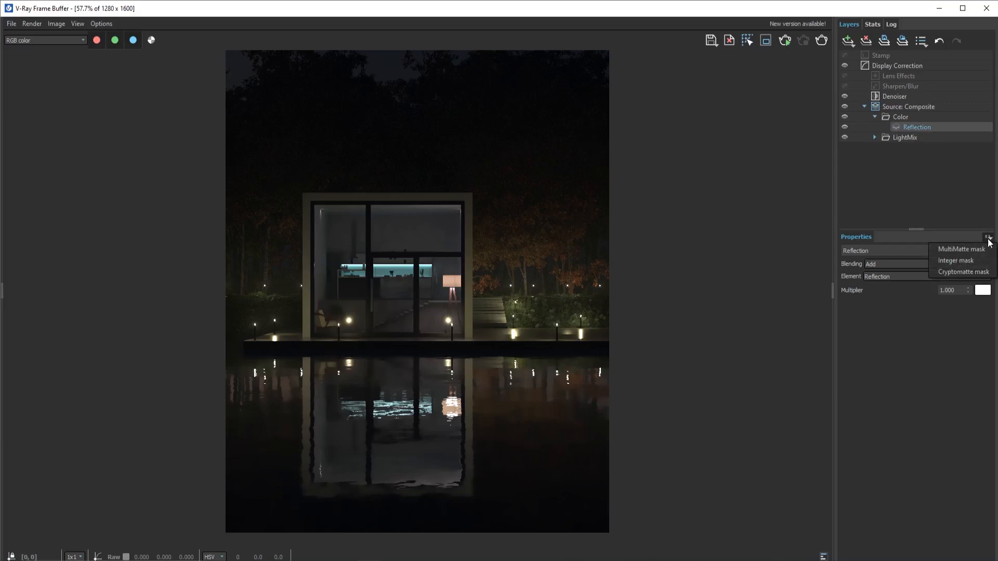
{"action": "left_click", "coordinate": [976, 273]}
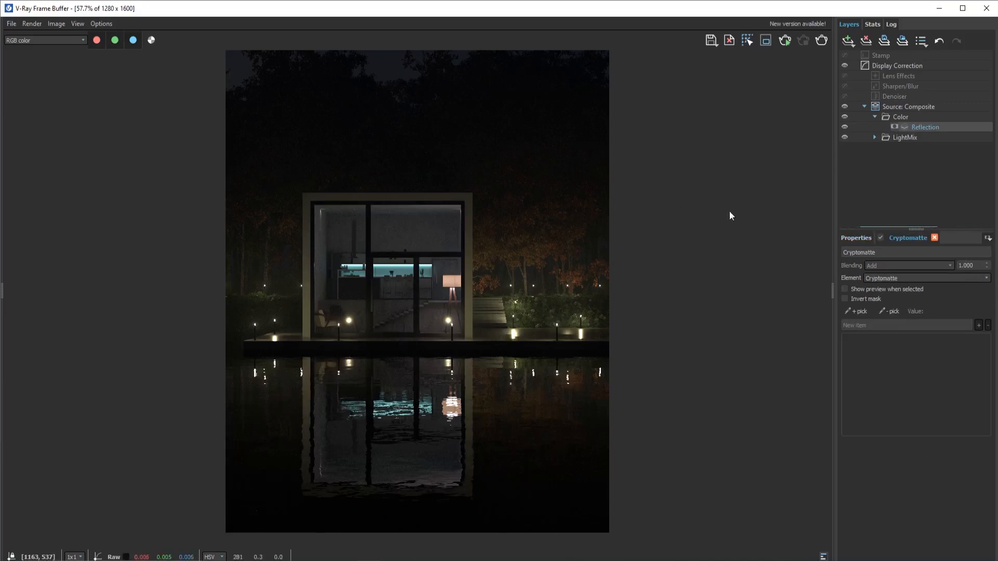
{"action": "left_click", "coordinate": [853, 312]}
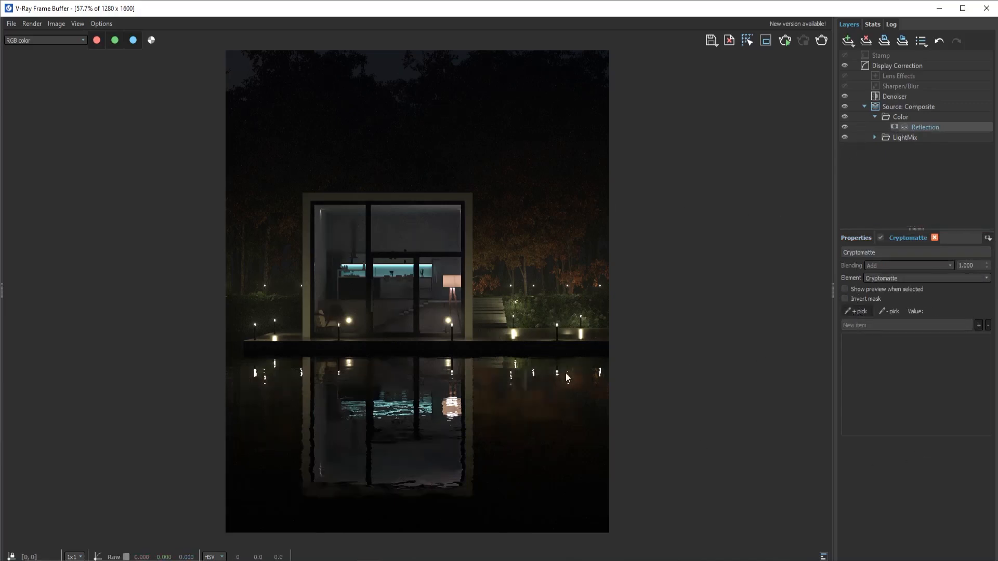
{"action": "left_click", "coordinate": [442, 290]}
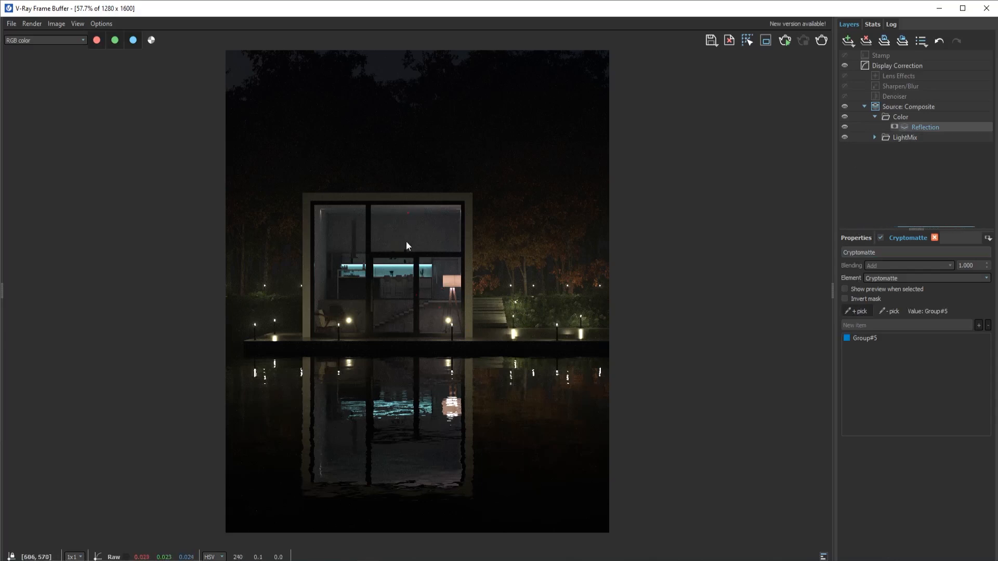
Step: Preview the glass mask in the image, turn the preview off and add the pool water to the Cryptomatte mask
{"action": "scroll", "coordinate": [406, 254], "scroll_direction": "up", "scroll_amount": 2}
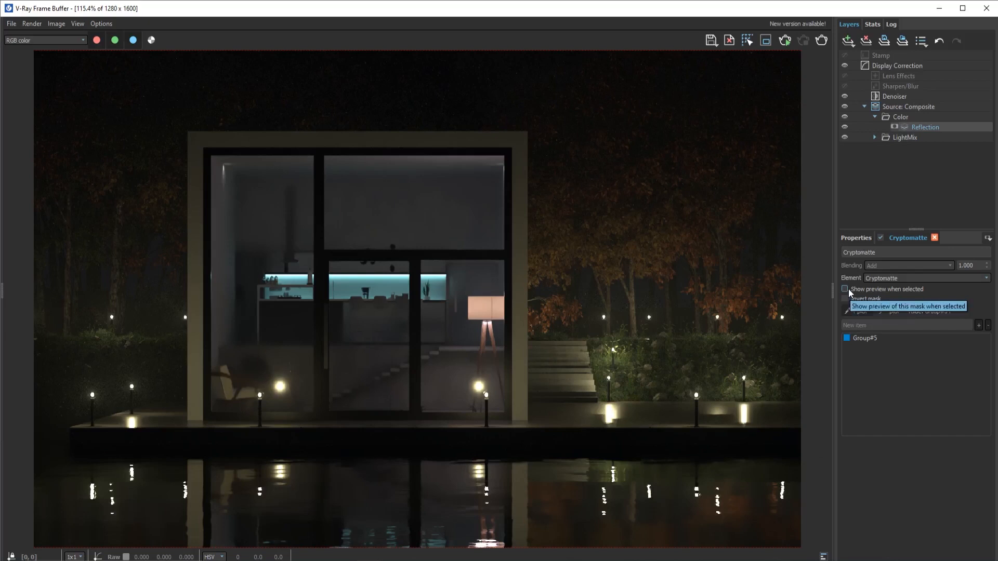
{"action": "left_click", "coordinate": [847, 289]}
{"action": "scroll", "coordinate": [491, 310], "scroll_direction": "down", "scroll_amount": 2}
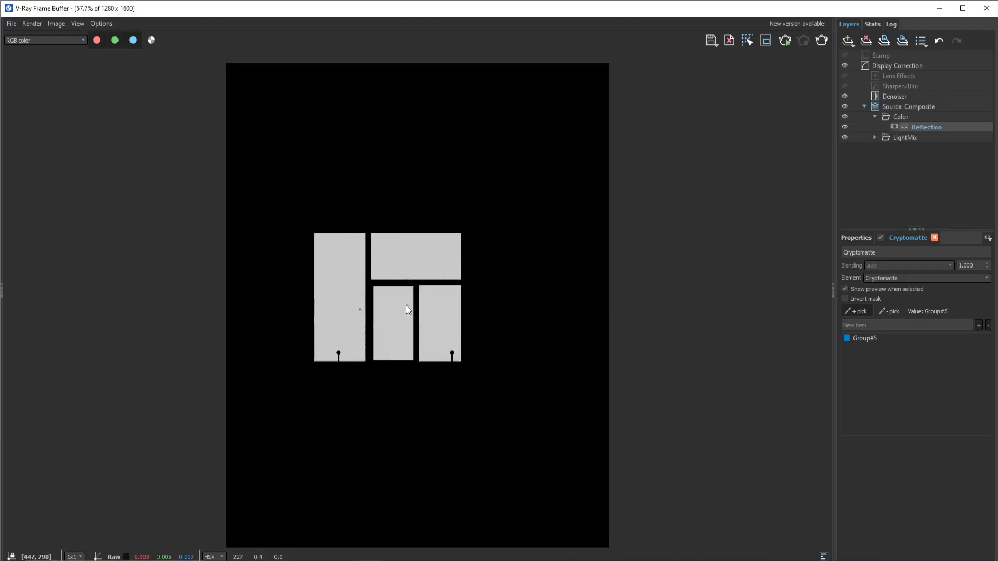
{"action": "left_click", "coordinate": [844, 289]}
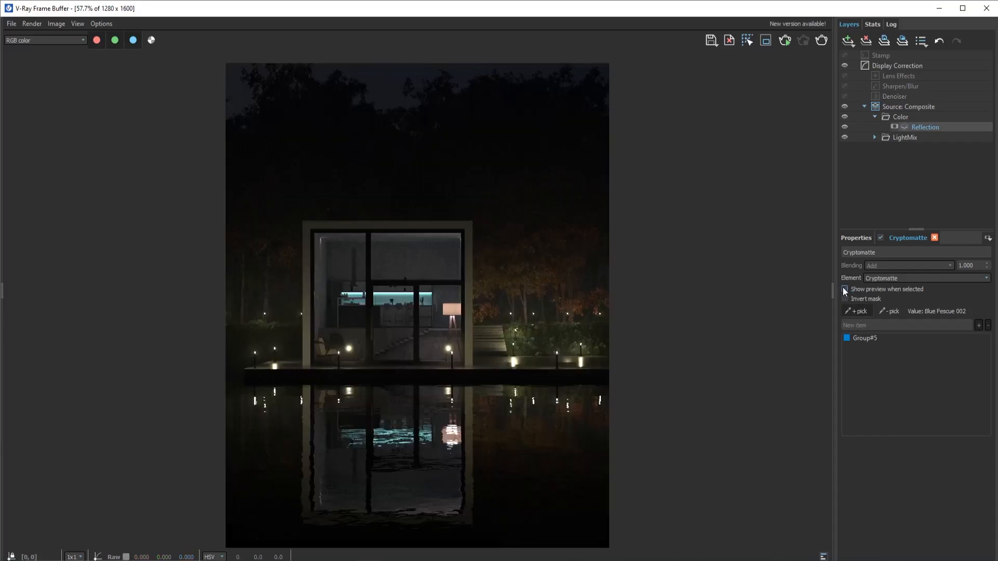
{"action": "left_click", "coordinate": [462, 438]}
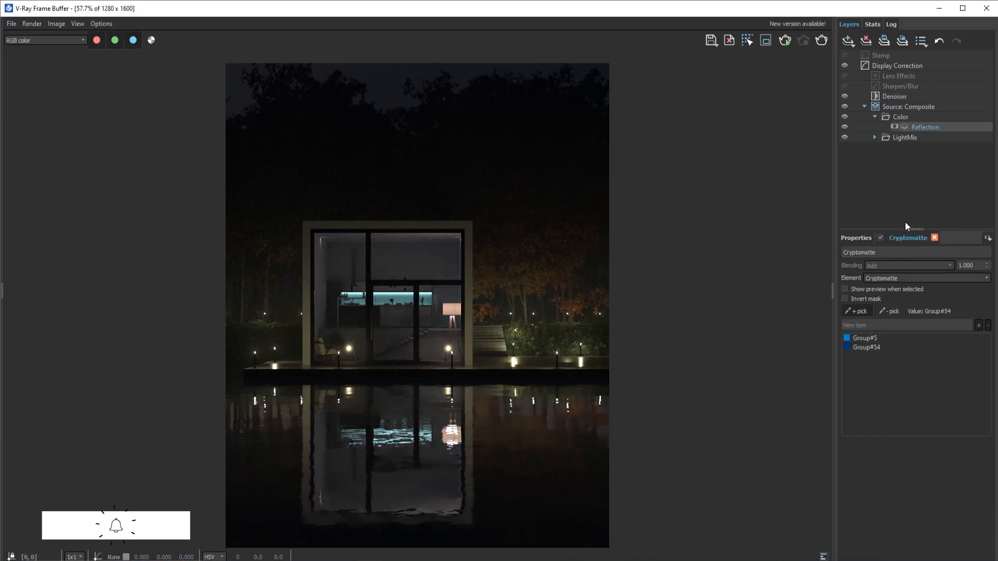
Step: Hide the Color folder and examine the house and water up close without the masked reflections
{"action": "left_click", "coordinate": [845, 116]}
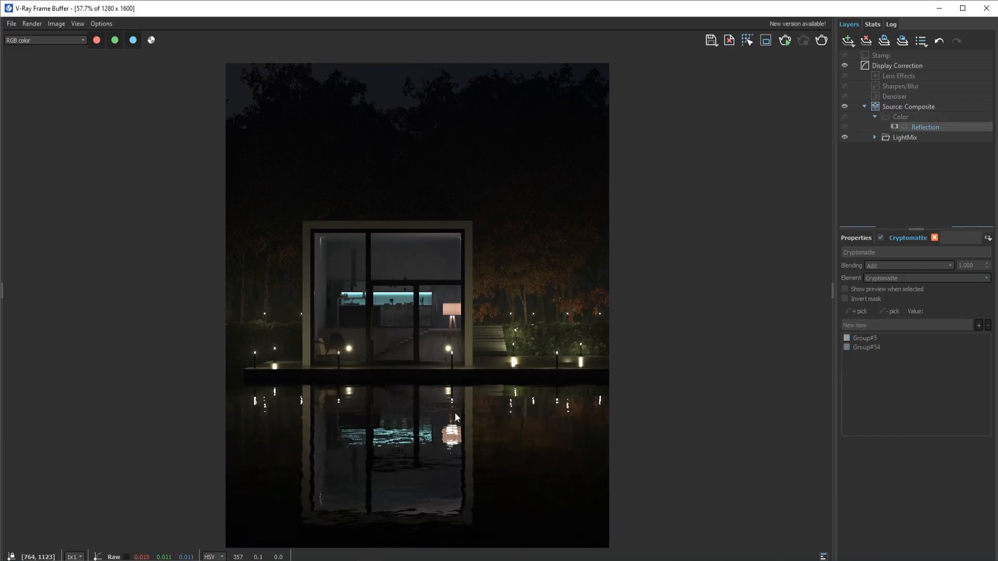
{"action": "scroll", "coordinate": [551, 377], "scroll_direction": "up", "scroll_amount": 1}
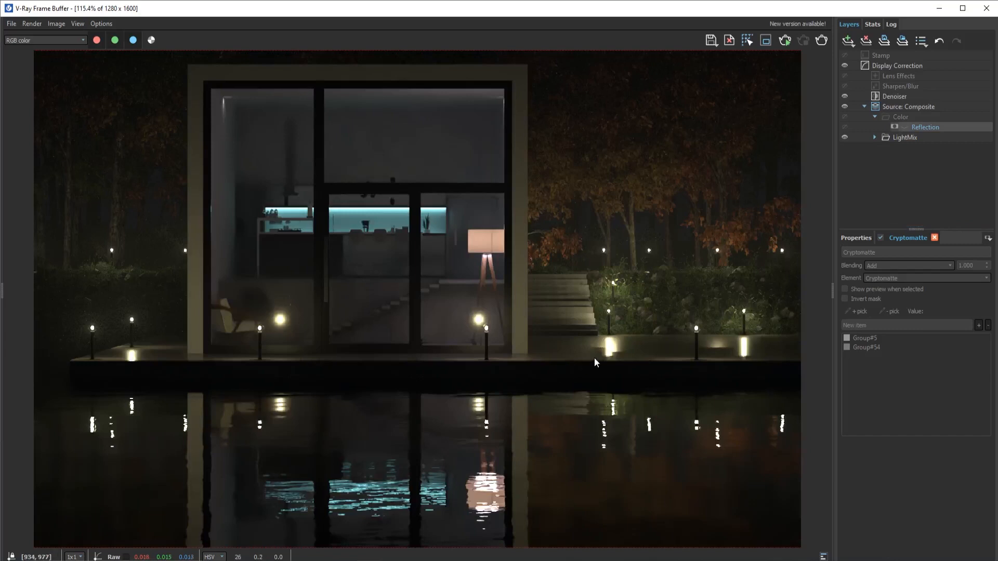
{"action": "middle_click_drag", "start_coordinate": [594, 358], "coordinate": [451, 345]}
{"action": "scroll", "coordinate": [548, 351], "scroll_direction": "down", "scroll_amount": 1}
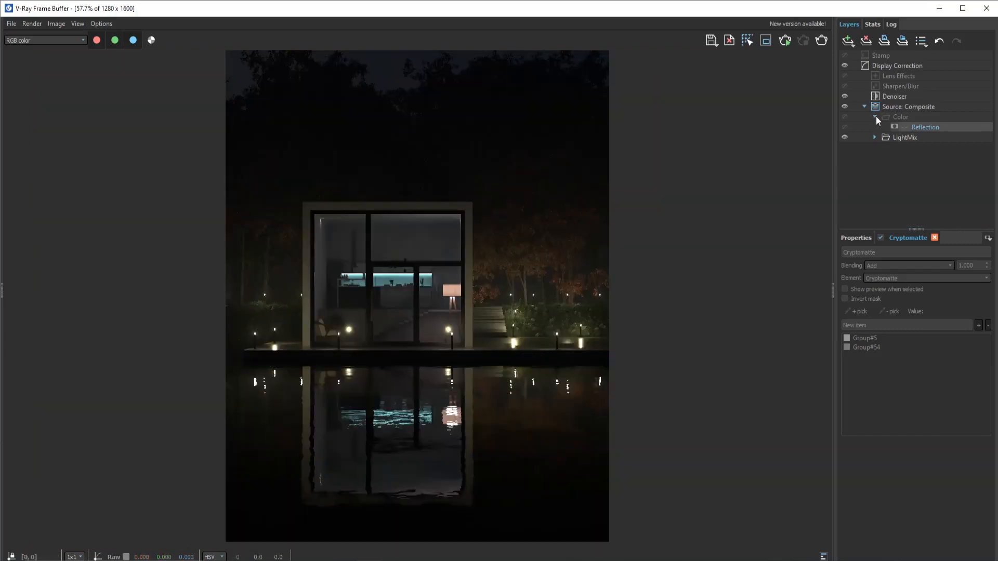
Step: Show the Color folder, add the wooden deck to the Reflection layer's Cryptomatte mask and toggle the layer's visibility to compare
{"action": "left_click", "coordinate": [845, 117]}
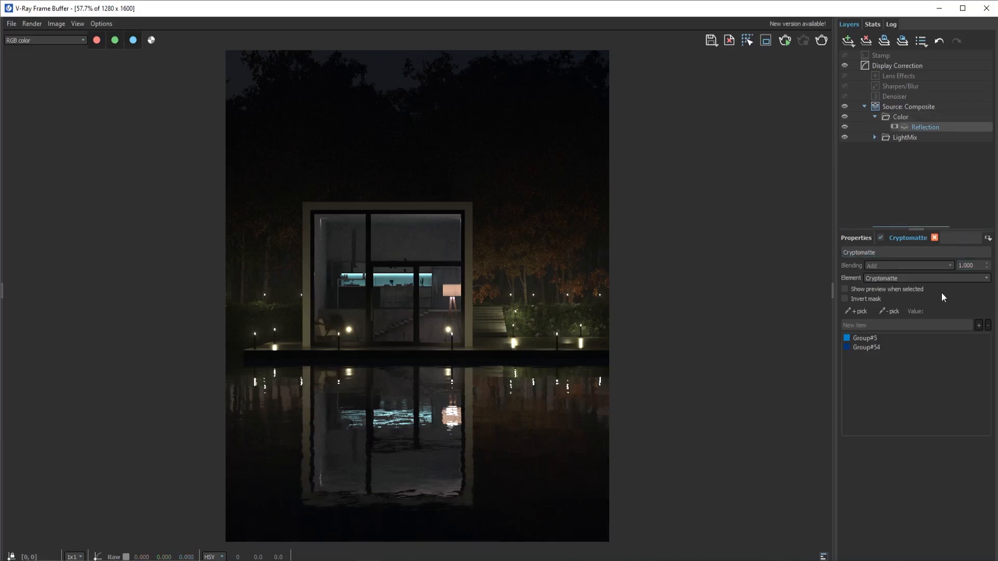
{"action": "left_click", "coordinate": [859, 311]}
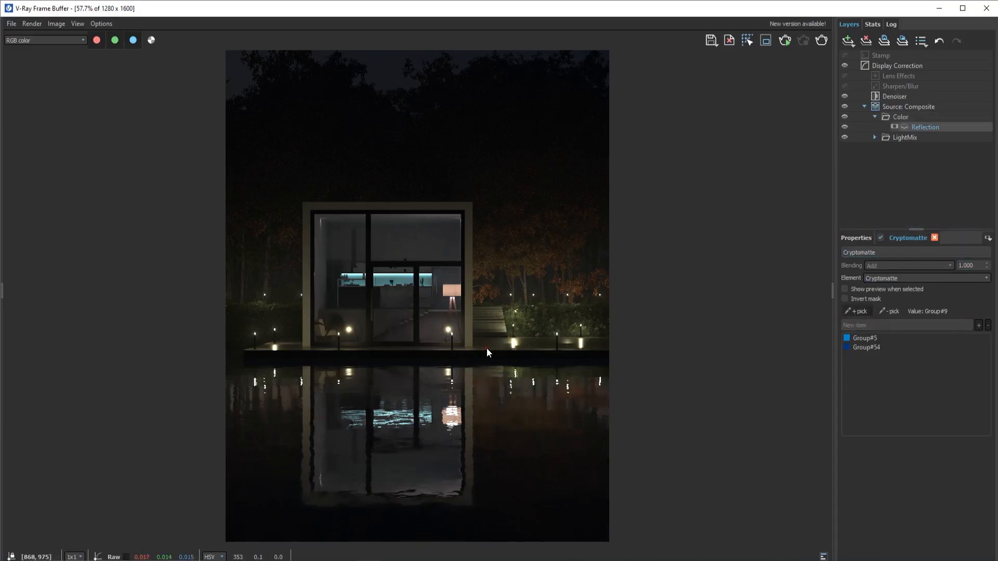
{"action": "left_click", "coordinate": [488, 350]}
{"action": "left_click", "coordinate": [845, 127]}
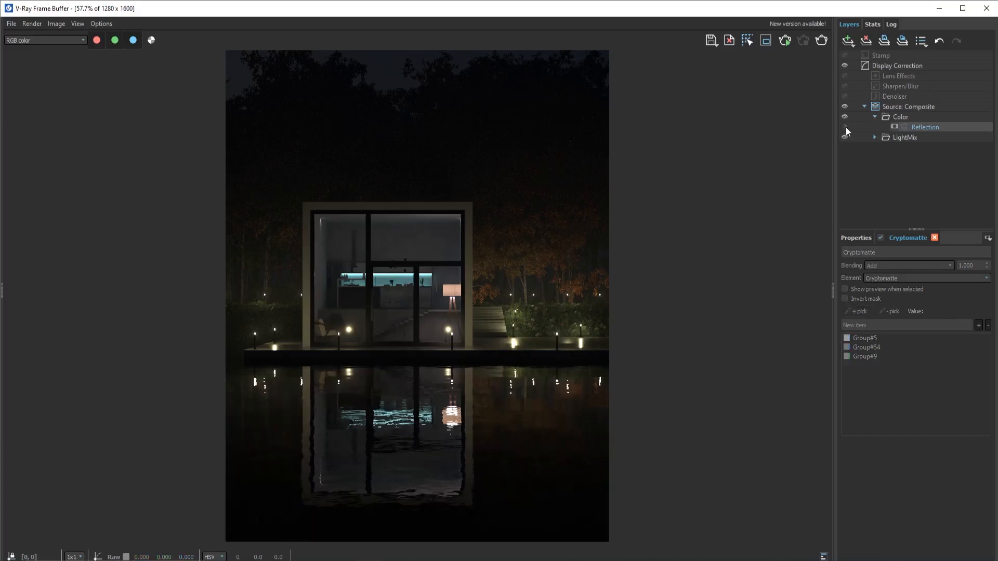
{"action": "left_click", "coordinate": [845, 127]}
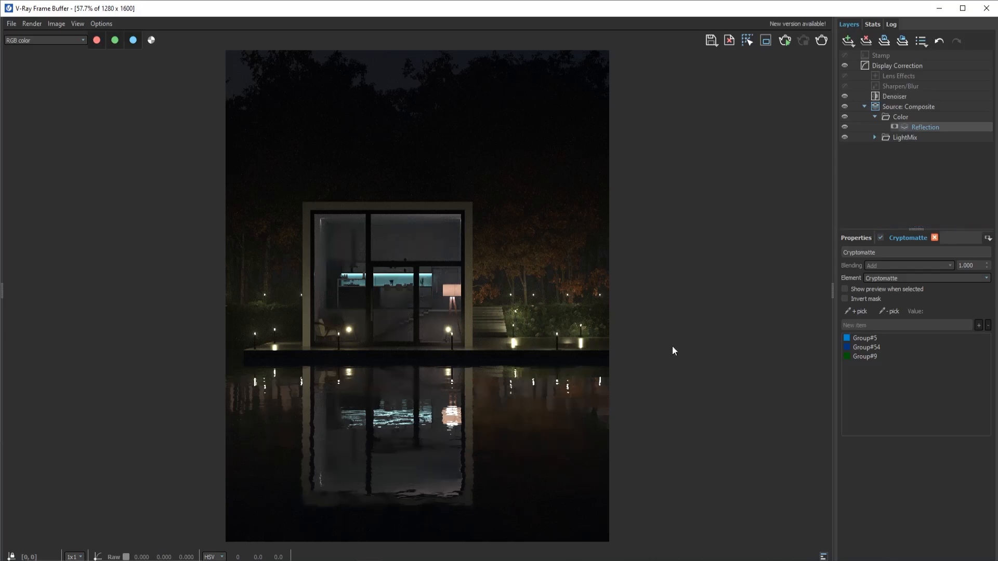
Step: Add the house's dark window frame to the Reflection layer's Cryptomatte mask
{"action": "scroll", "coordinate": [363, 264], "scroll_direction": "up", "scroll_amount": 2}
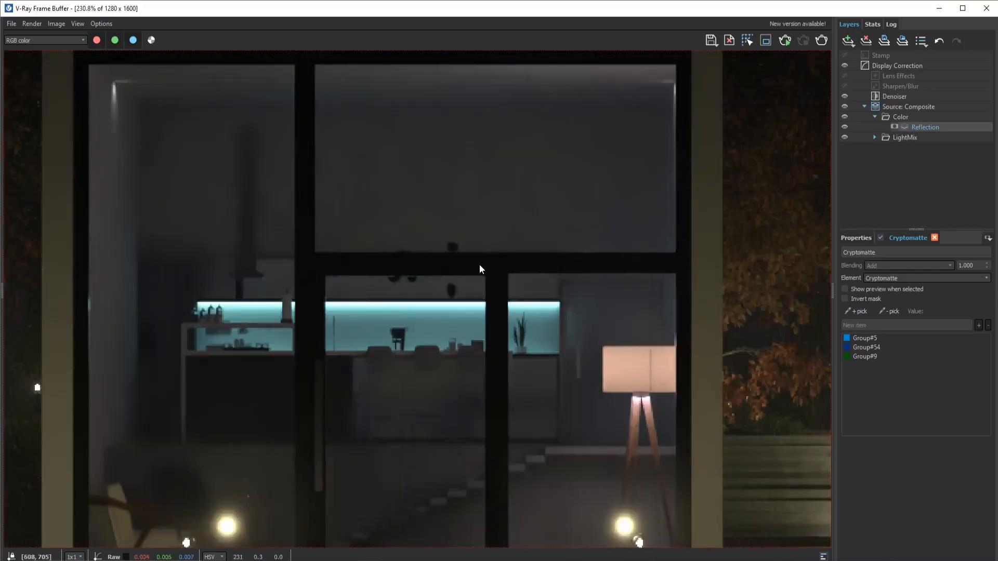
{"action": "left_click", "coordinate": [849, 311]}
{"action": "left_click", "coordinate": [629, 264]}
{"action": "scroll", "coordinate": [615, 355], "scroll_direction": "down", "scroll_amount": 2}
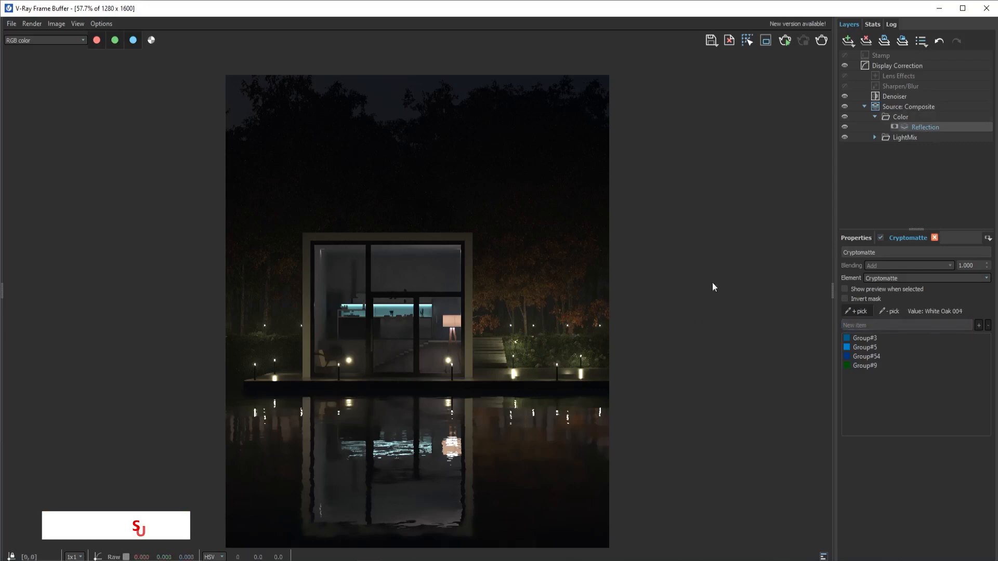
Step: Replace the Reflection layer's mask with a new Cryptomatte mask covering the glass panes, window frame, deck and pool water
{"action": "left_click", "coordinate": [934, 238]}
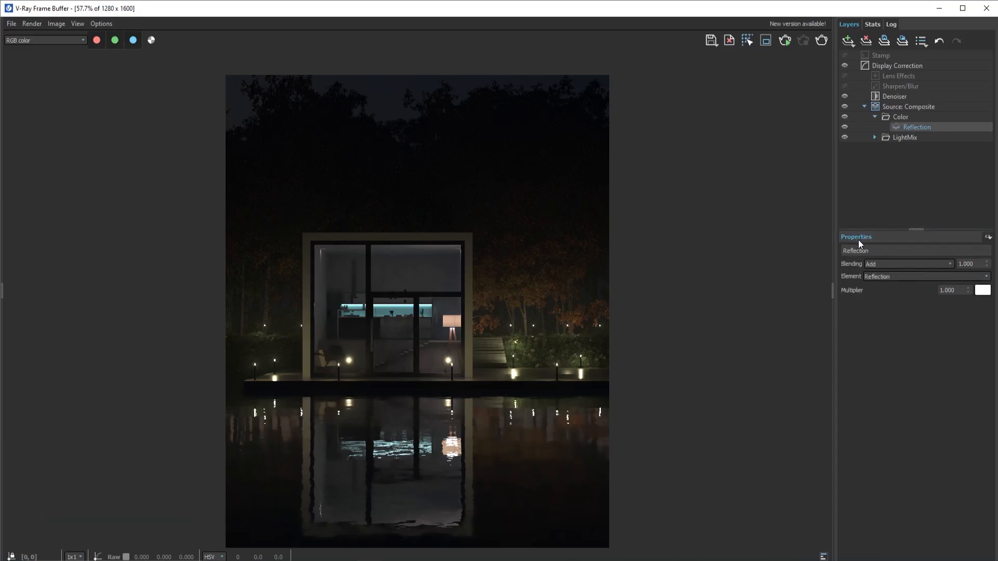
{"action": "left_click", "coordinate": [988, 238]}
{"action": "left_click", "coordinate": [963, 271]}
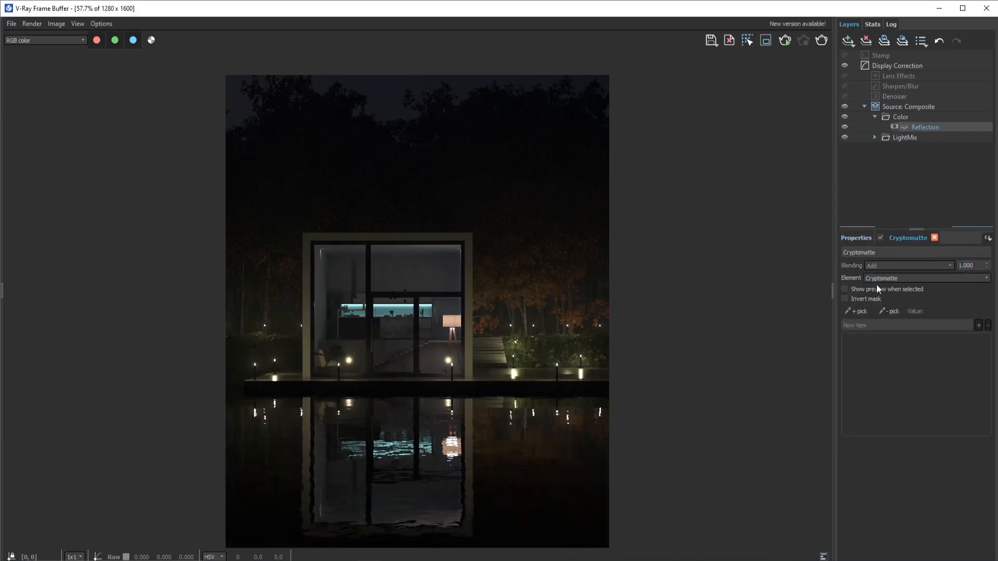
{"action": "left_click", "coordinate": [856, 311]}
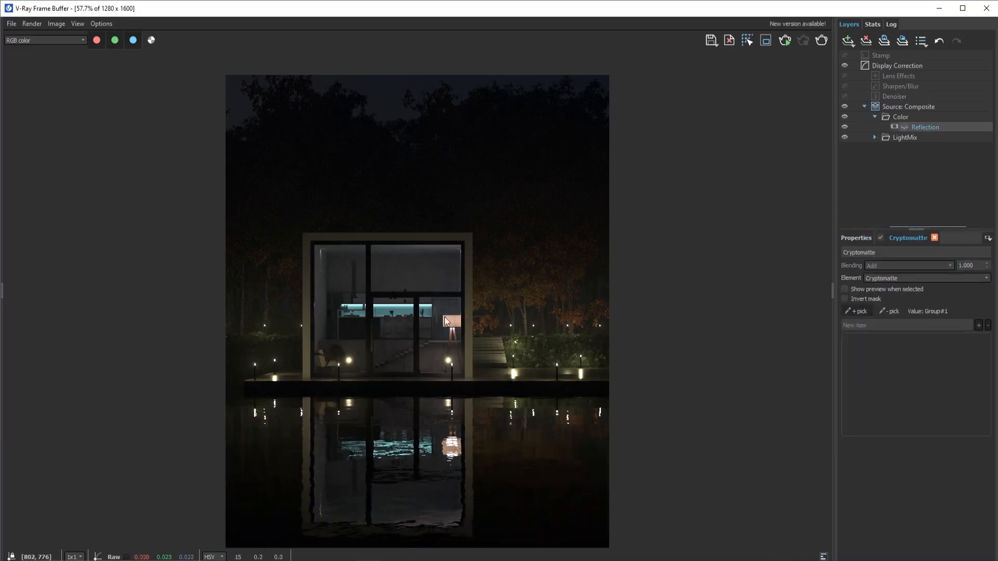
{"action": "left_click", "coordinate": [454, 291]}
{"action": "left_click", "coordinate": [450, 295]}
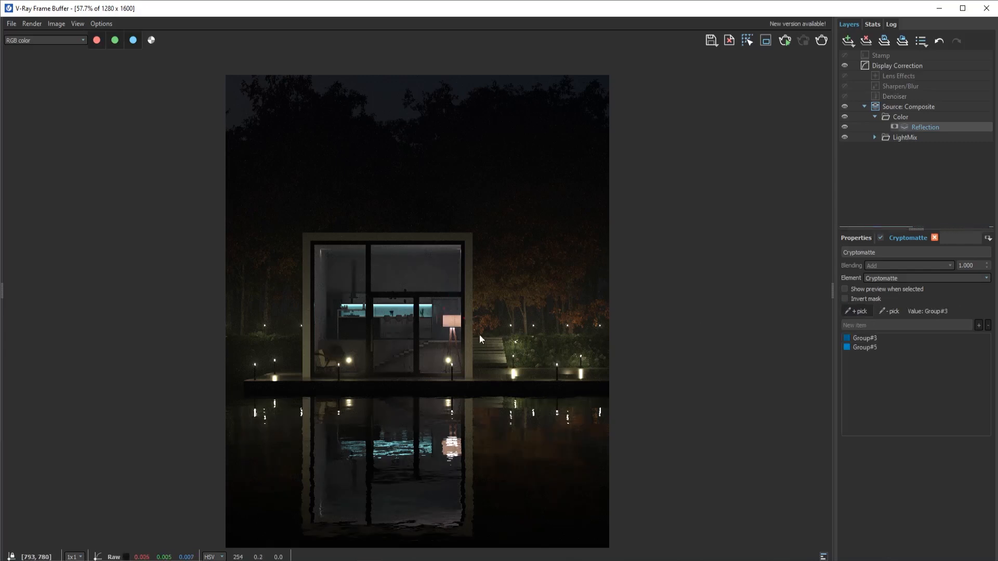
{"action": "left_click", "coordinate": [512, 382]}
{"action": "left_click", "coordinate": [521, 434]}
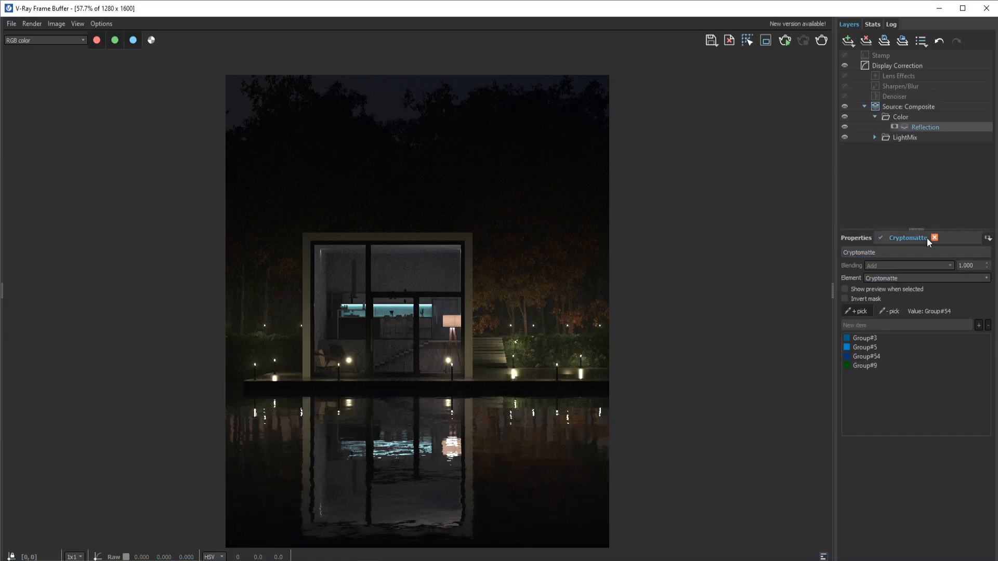
Step: Try Refraction as the masked layer's render element and switch it back to Reflection
{"action": "left_click", "coordinate": [855, 239]}
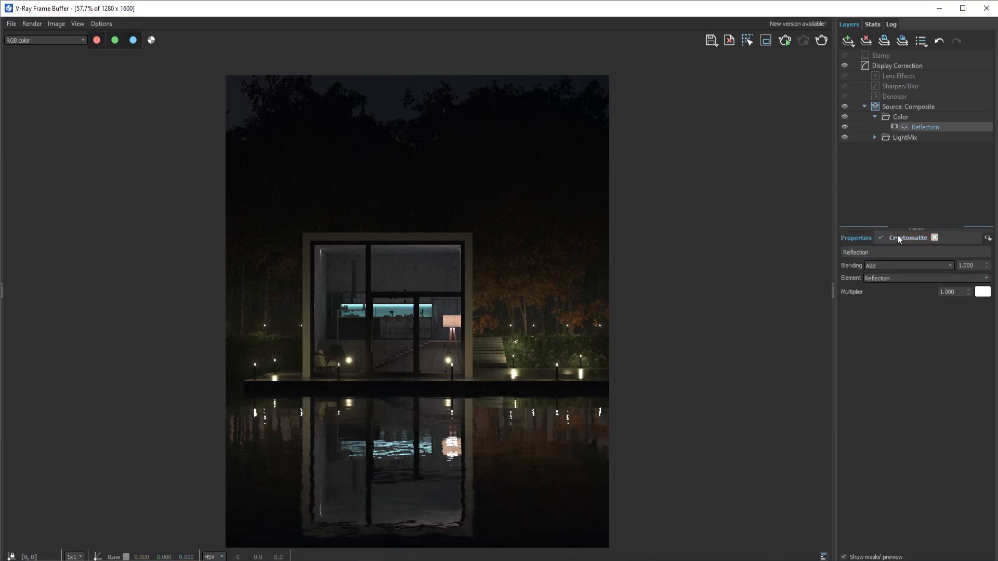
{"action": "left_click", "coordinate": [988, 279]}
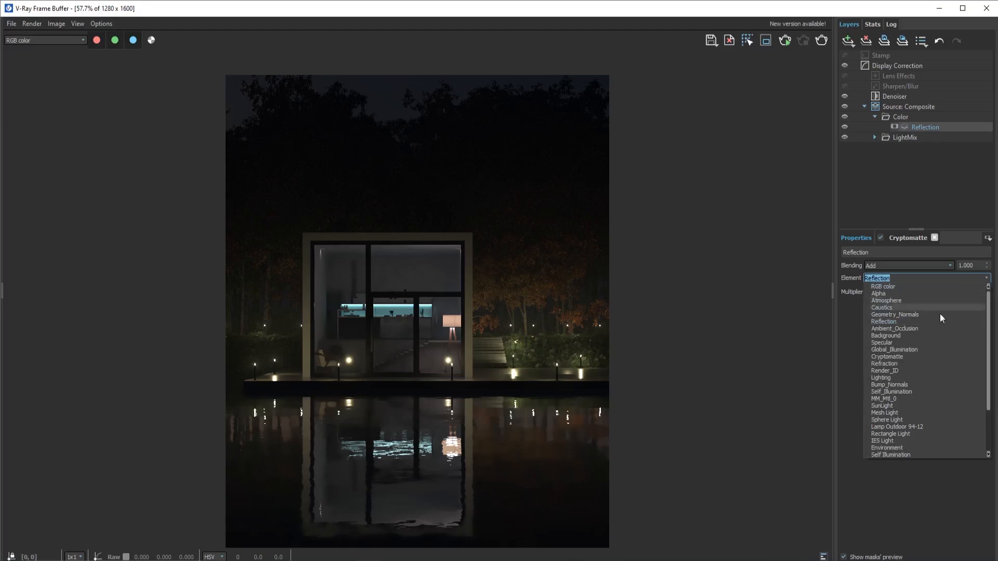
{"action": "left_click", "coordinate": [903, 364]}
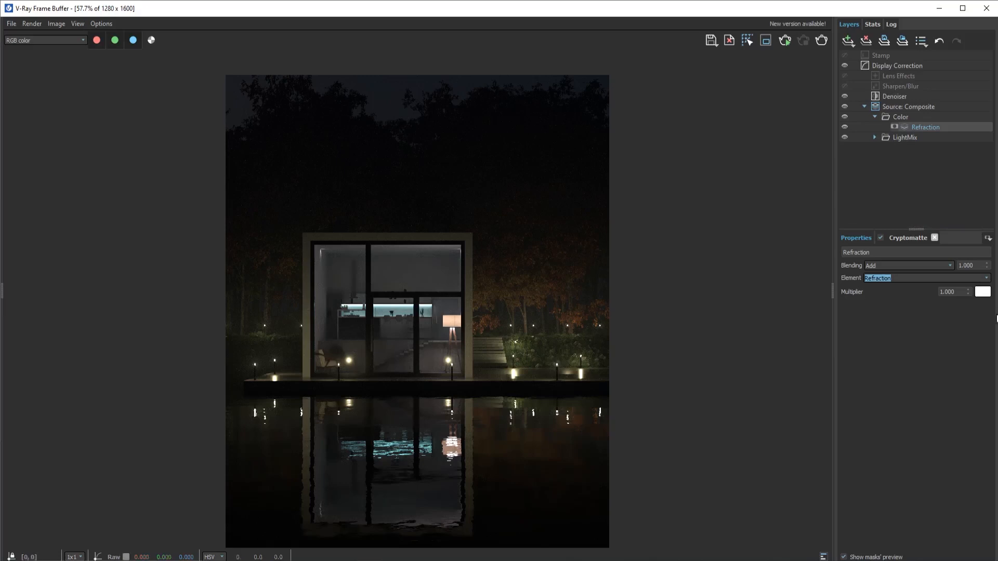
{"action": "left_click", "coordinate": [986, 278]}
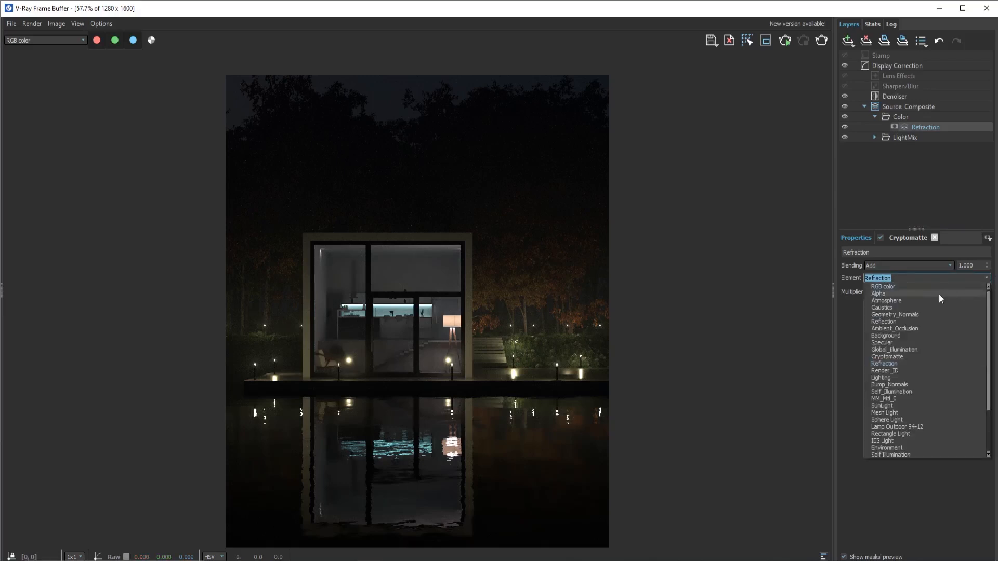
{"action": "left_click", "coordinate": [899, 322]}
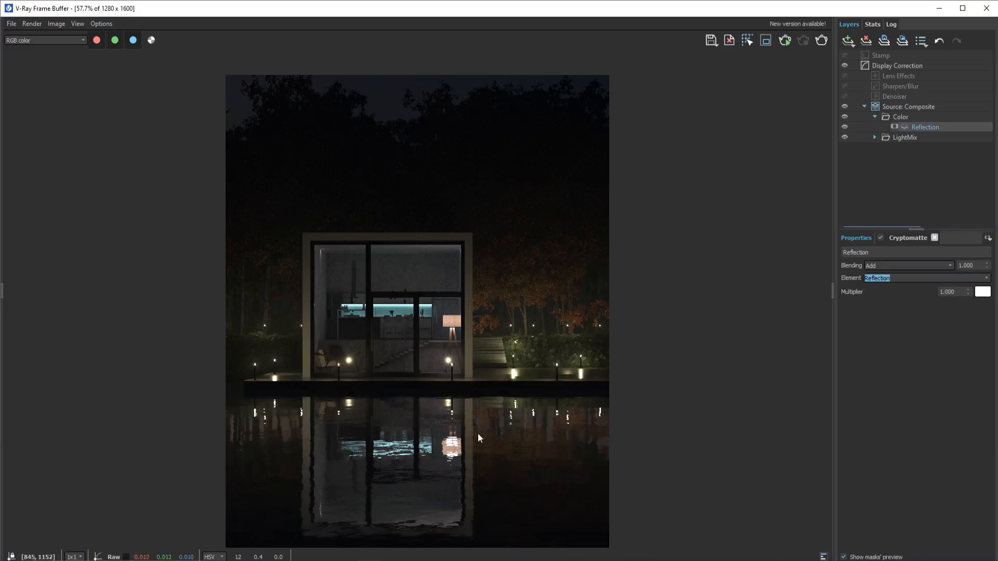
Step: Add a new render element layer to the Color folder and set its element to Specular
{"action": "left_click", "coordinate": [896, 172]}
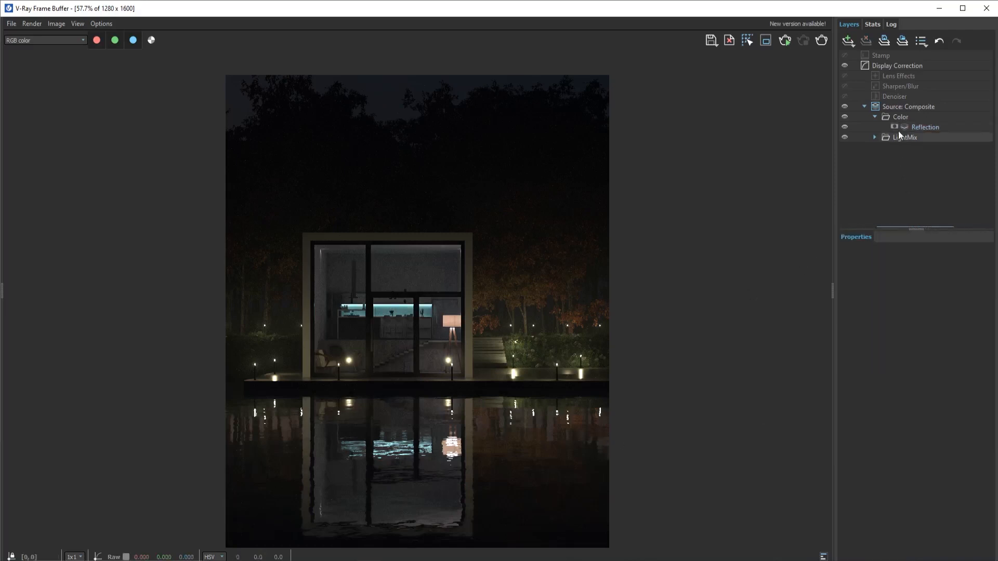
{"action": "left_click", "coordinate": [926, 120]}
{"action": "right_click", "coordinate": [925, 119]}
{"action": "mouse_move", "coordinate": [968, 183]}
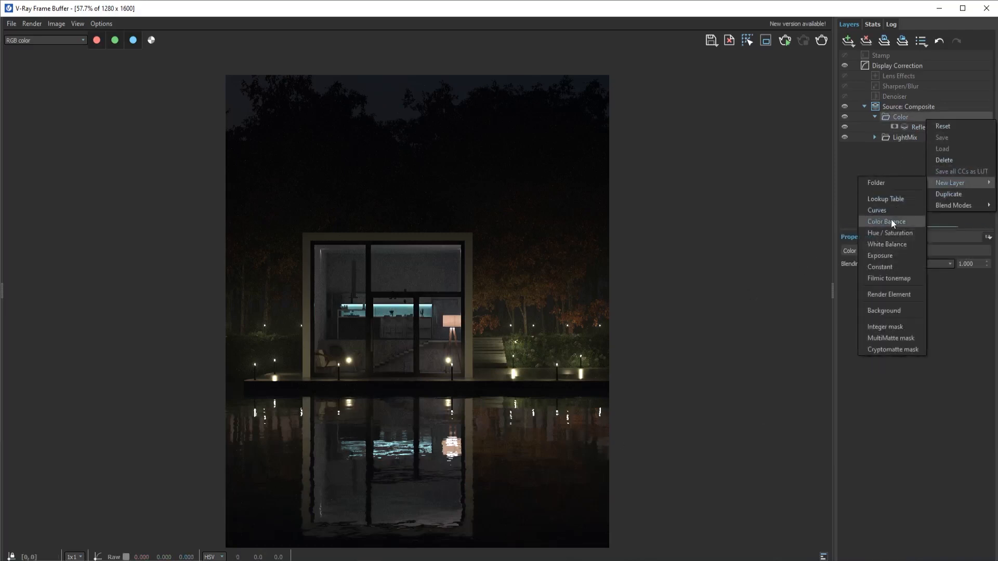
{"action": "left_click", "coordinate": [893, 296]}
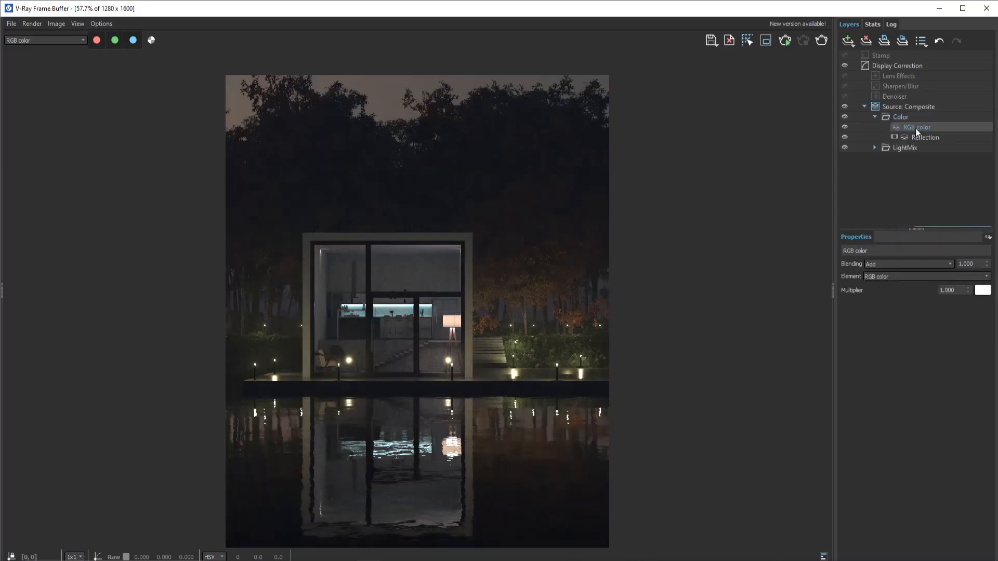
{"action": "left_click", "coordinate": [910, 276]}
{"action": "left_click", "coordinate": [983, 277]}
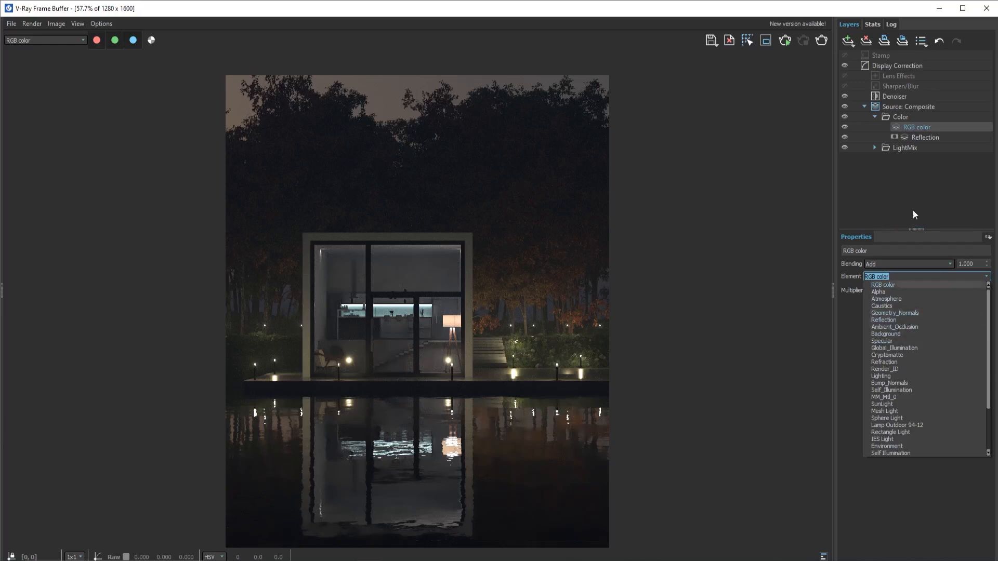
{"action": "left_click", "coordinate": [894, 341]}
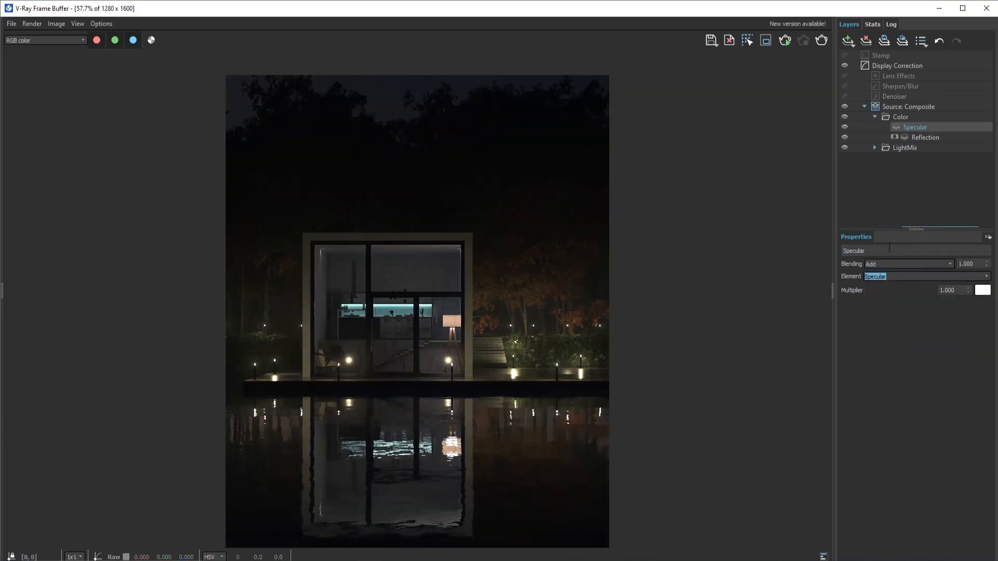
Step: View the Specular render element on its own, examine the lamp highlights up close and return to the RGB color view
{"action": "left_click", "coordinate": [42, 40]}
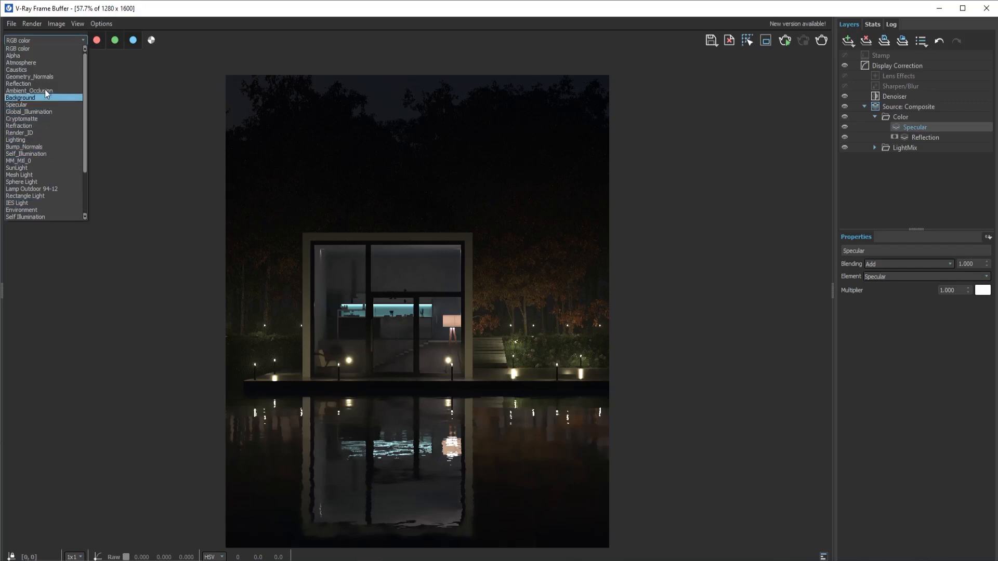
{"action": "left_click", "coordinate": [39, 104]}
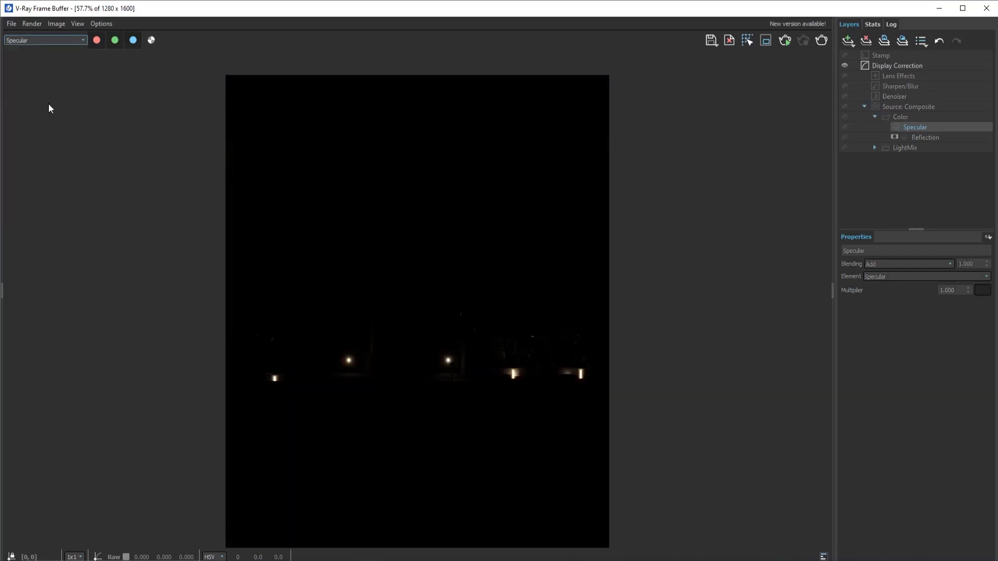
{"action": "scroll", "coordinate": [492, 414], "scroll_direction": "up", "scroll_amount": 2}
{"action": "scroll", "coordinate": [649, 353], "scroll_direction": "down", "scroll_amount": 1}
{"action": "scroll", "coordinate": [551, 317], "scroll_direction": "up", "scroll_amount": 2}
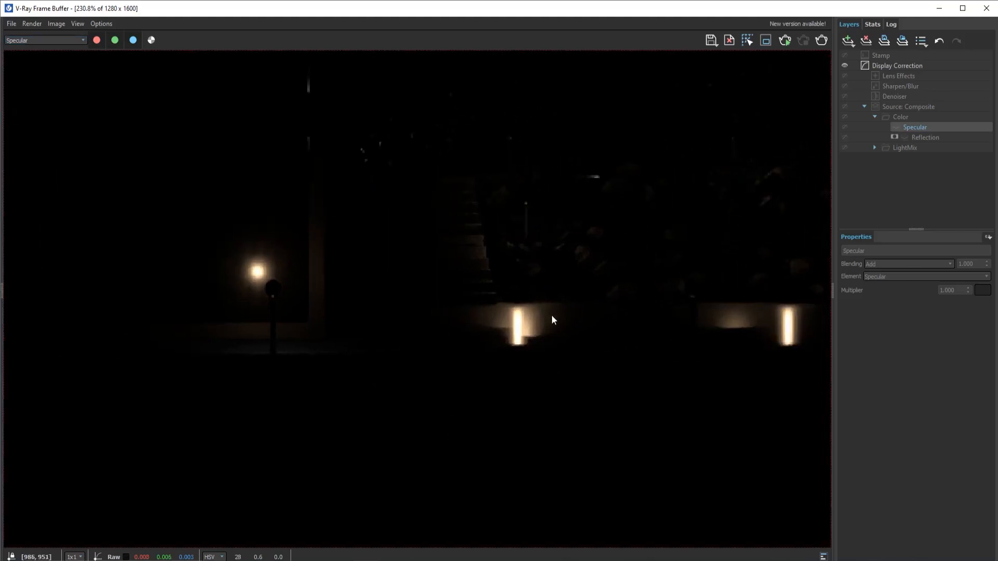
{"action": "scroll", "coordinate": [452, 330], "scroll_direction": "down", "scroll_amount": 2}
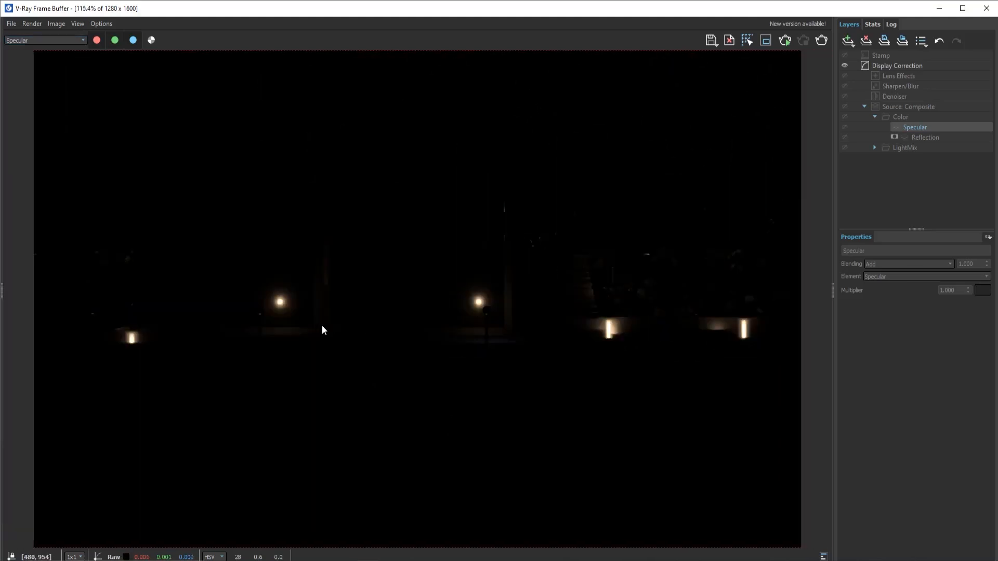
{"action": "scroll", "coordinate": [322, 328], "scroll_direction": "down", "scroll_amount": 1}
{"action": "left_click", "coordinate": [46, 41]}
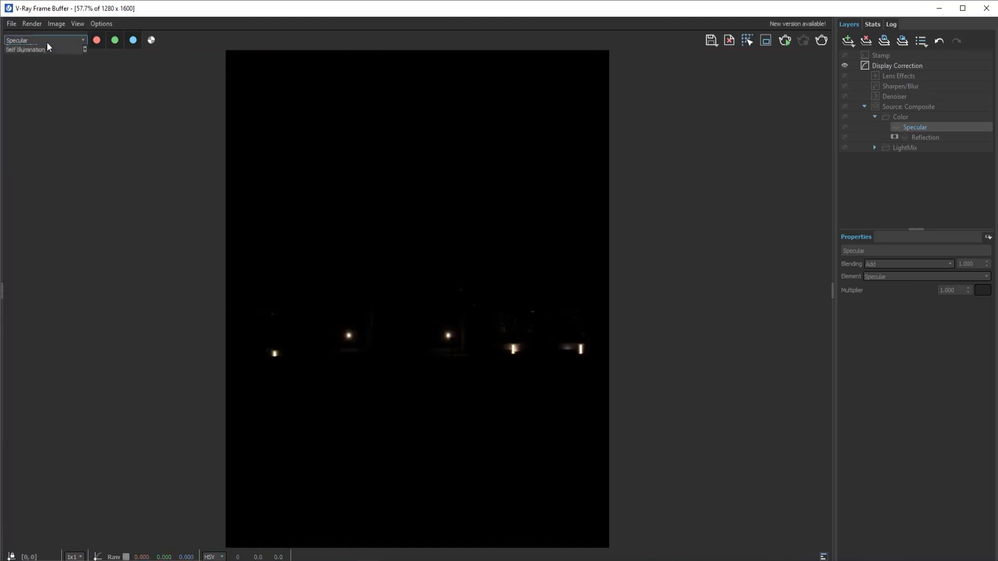
{"action": "left_click", "coordinate": [48, 42]}
{"action": "left_click", "coordinate": [63, 42]}
{"action": "left_click", "coordinate": [58, 48]}
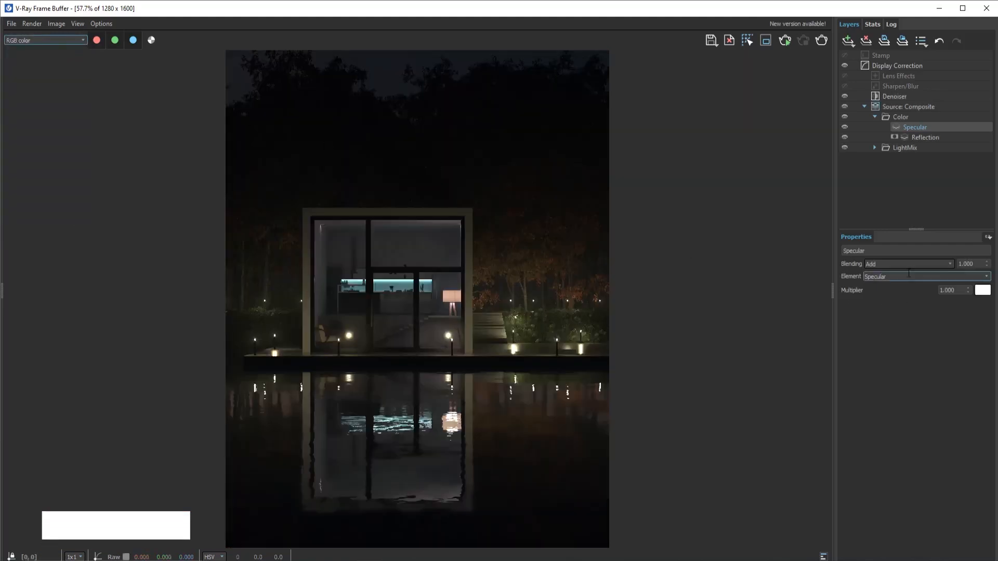
Step: Add a Cryptomatte mask to the Specular layer and activate picking objects to include in it
{"action": "left_click", "coordinate": [988, 237]}
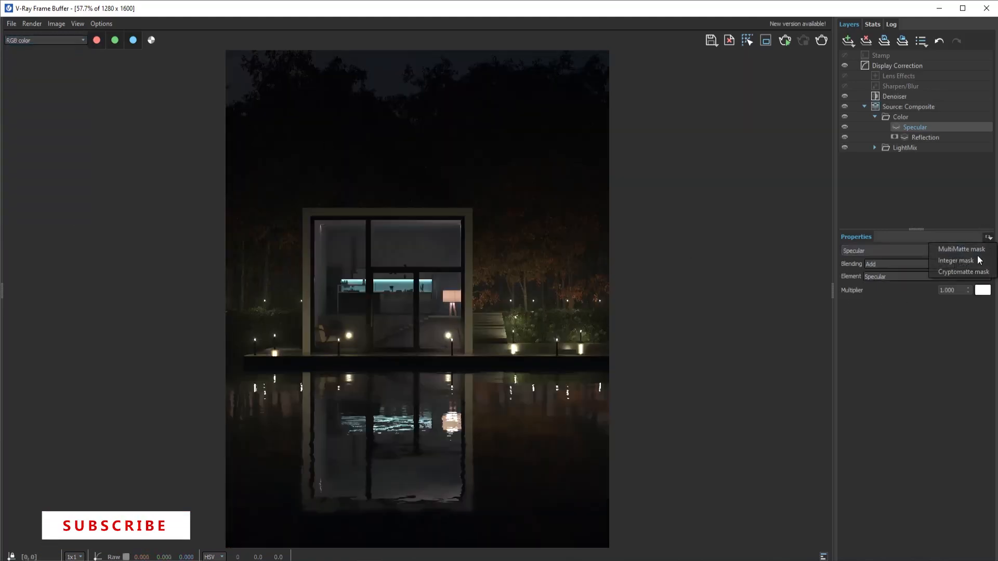
{"action": "left_click", "coordinate": [966, 272]}
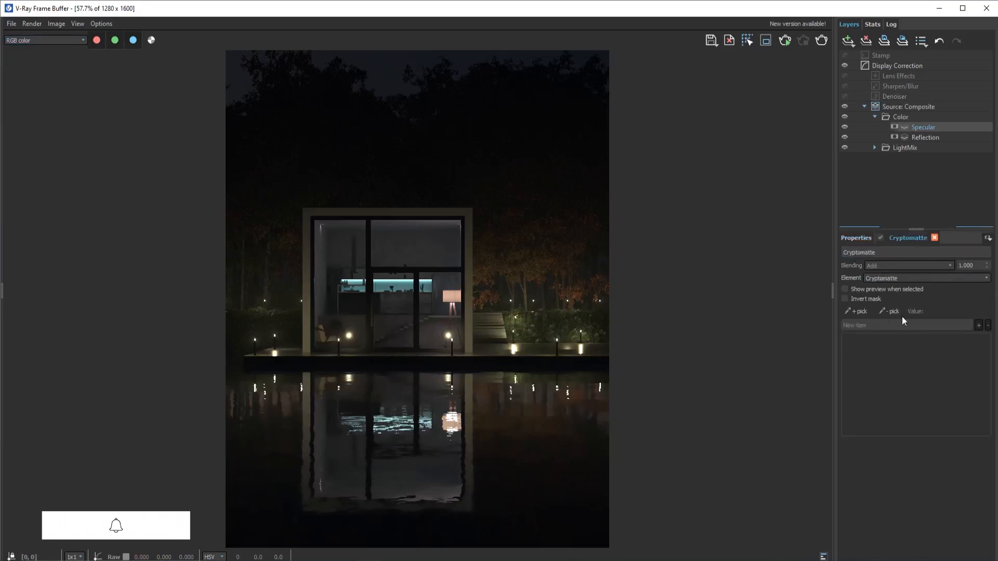
{"action": "left_click", "coordinate": [862, 310]}
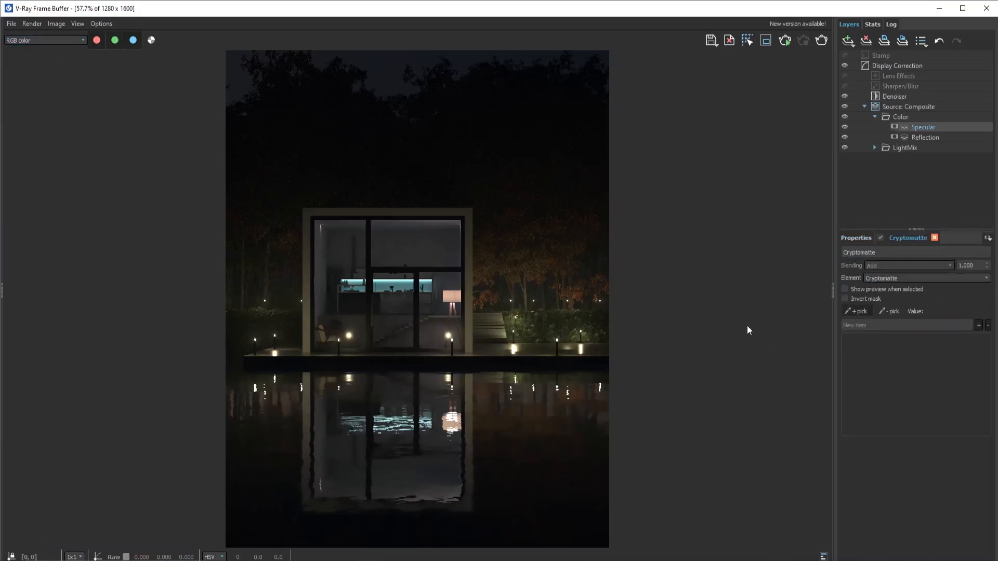
Step: Pick the deck for the Specular layer's mask and remove it from the mask again
{"action": "left_click", "coordinate": [511, 354]}
{"action": "left_click", "coordinate": [888, 311]}
{"action": "scroll", "coordinate": [506, 353], "scroll_direction": "up", "scroll_amount": 1}
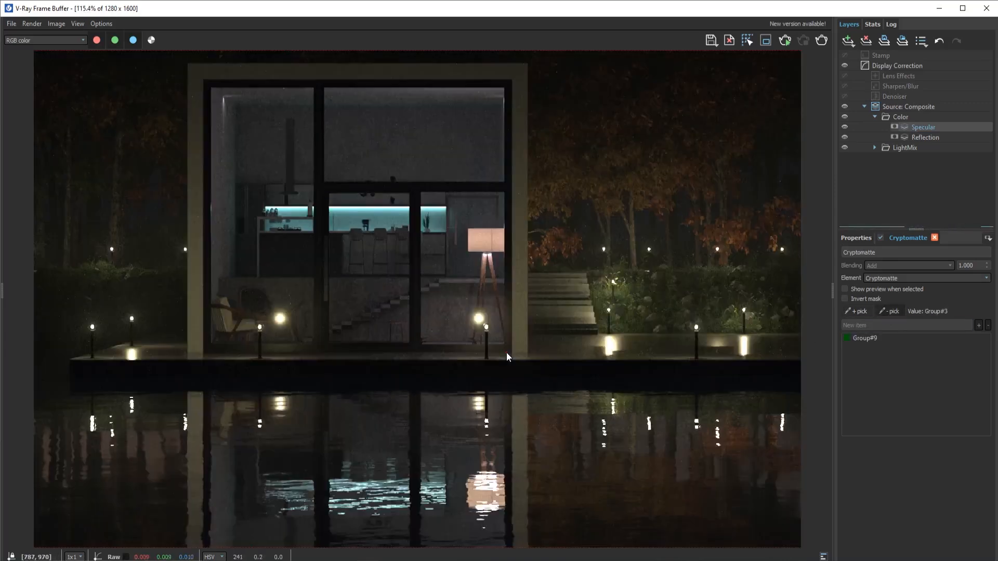
{"action": "left_click", "coordinate": [568, 355]}
{"action": "scroll", "coordinate": [533, 360], "scroll_direction": "down", "scroll_amount": 1}
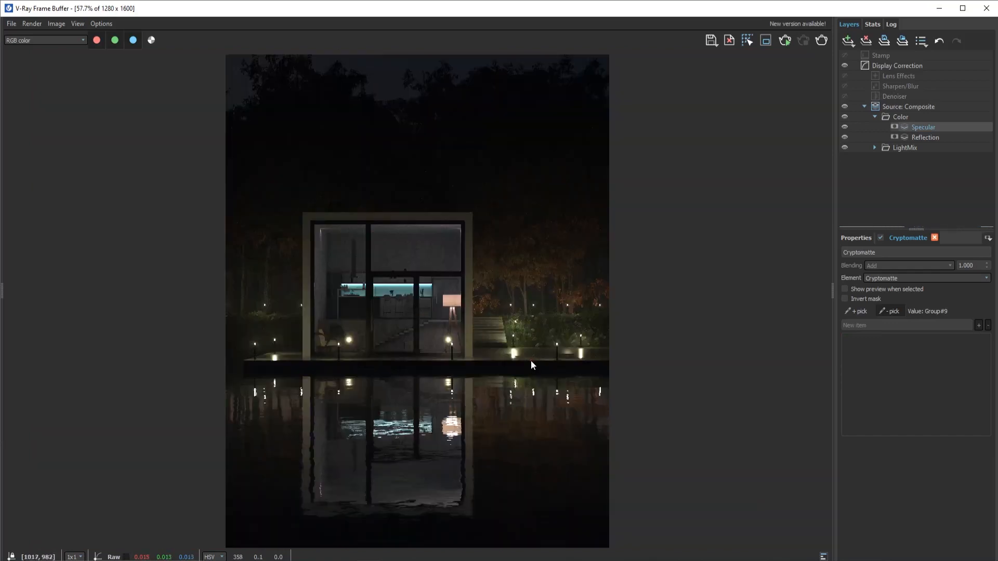
Step: Add the pool water and the glass panes to the Specular layer's Cryptomatte mask and open the layer's properties
{"action": "left_click", "coordinate": [855, 314]}
{"action": "left_click", "coordinate": [386, 432]}
{"action": "scroll", "coordinate": [330, 333], "scroll_direction": "up", "scroll_amount": 1}
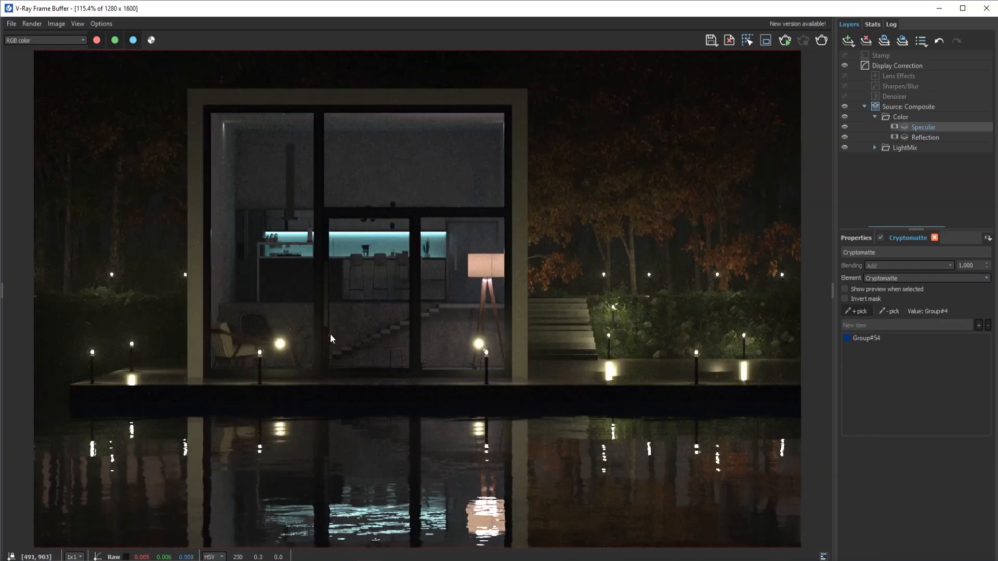
{"action": "left_click", "coordinate": [282, 235]}
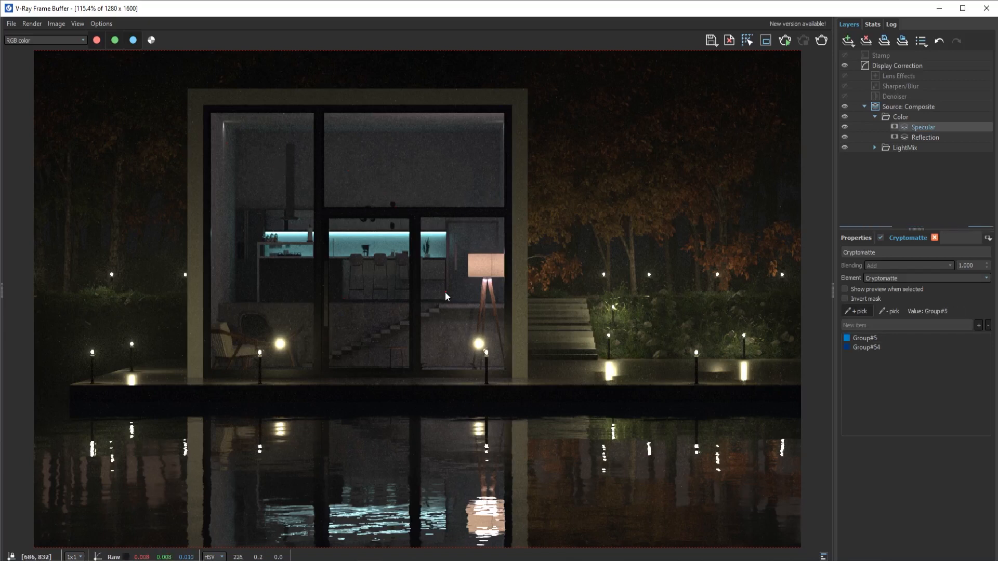
{"action": "scroll", "coordinate": [556, 369], "scroll_direction": "down", "scroll_amount": 1}
{"action": "left_click", "coordinate": [855, 237]}
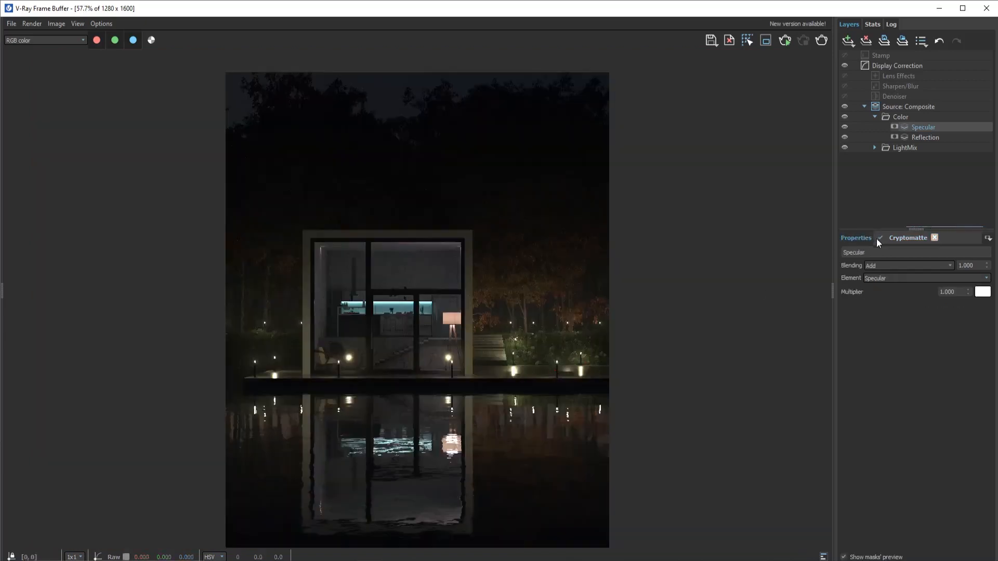
Step: Toggle the visibility of the Specular and Reflection layers to compare their effect on the image, leaving both enabled
{"action": "left_click", "coordinate": [844, 127]}
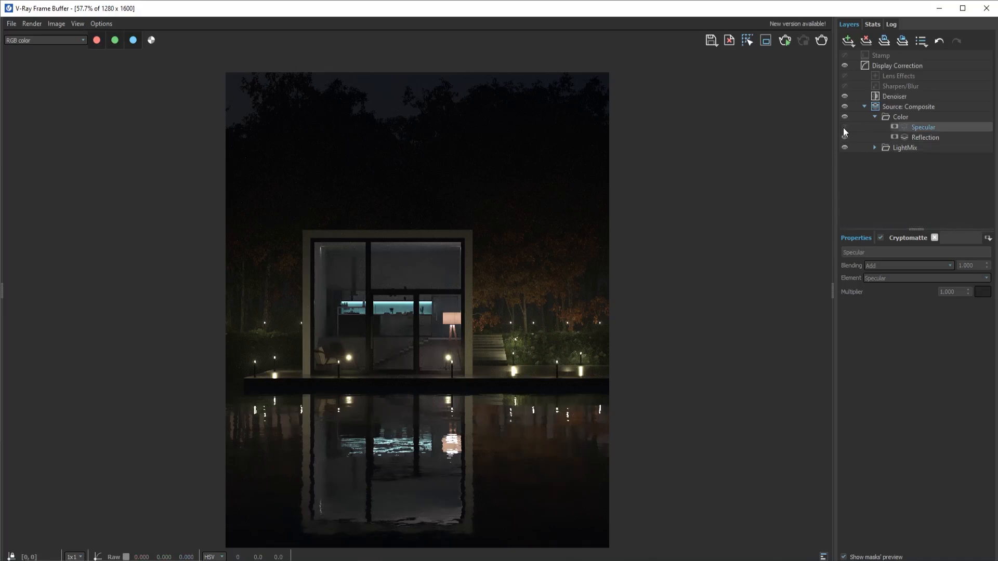
{"action": "left_click", "coordinate": [844, 127]}
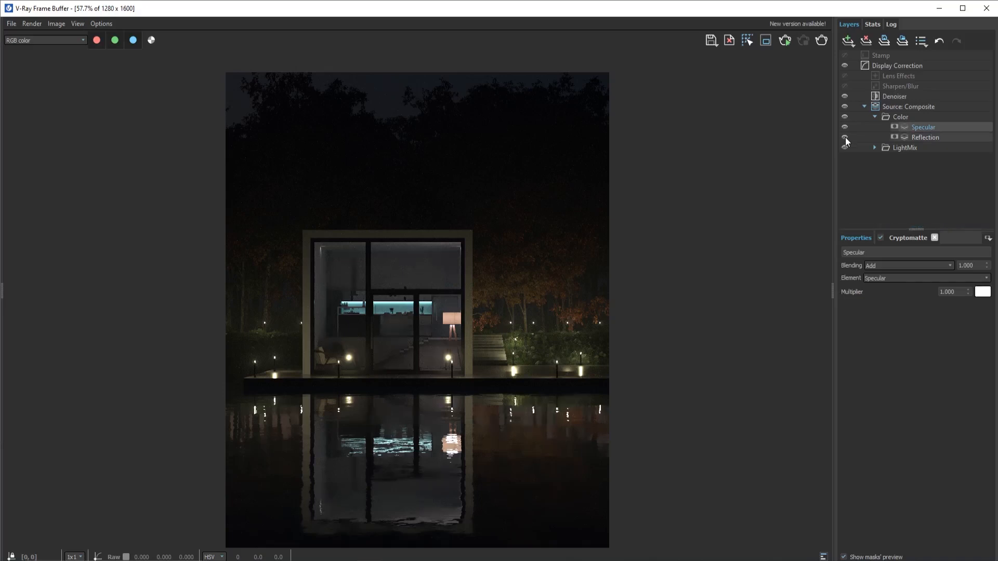
{"action": "left_click", "coordinate": [845, 137]}
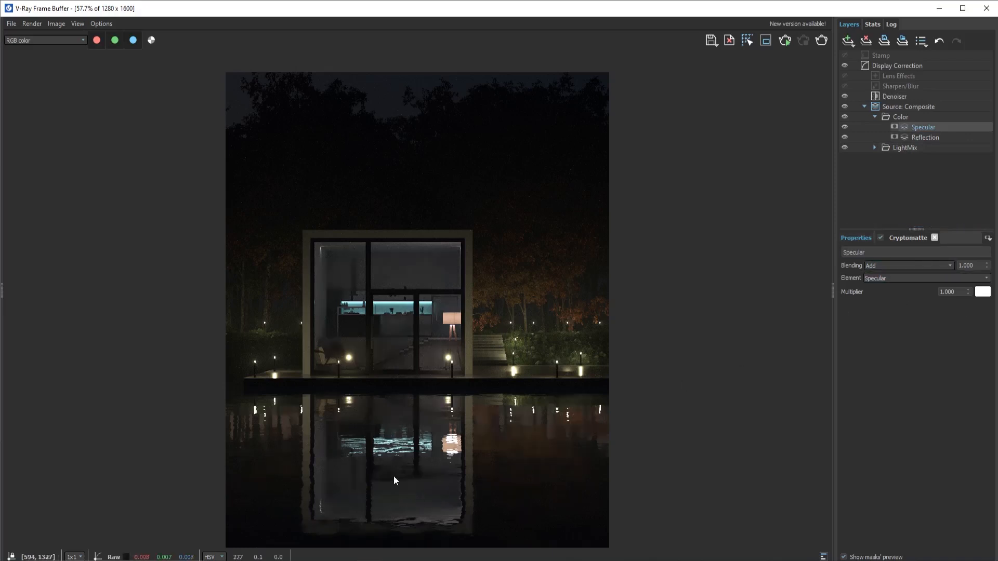
{"action": "left_click", "coordinate": [845, 137]}
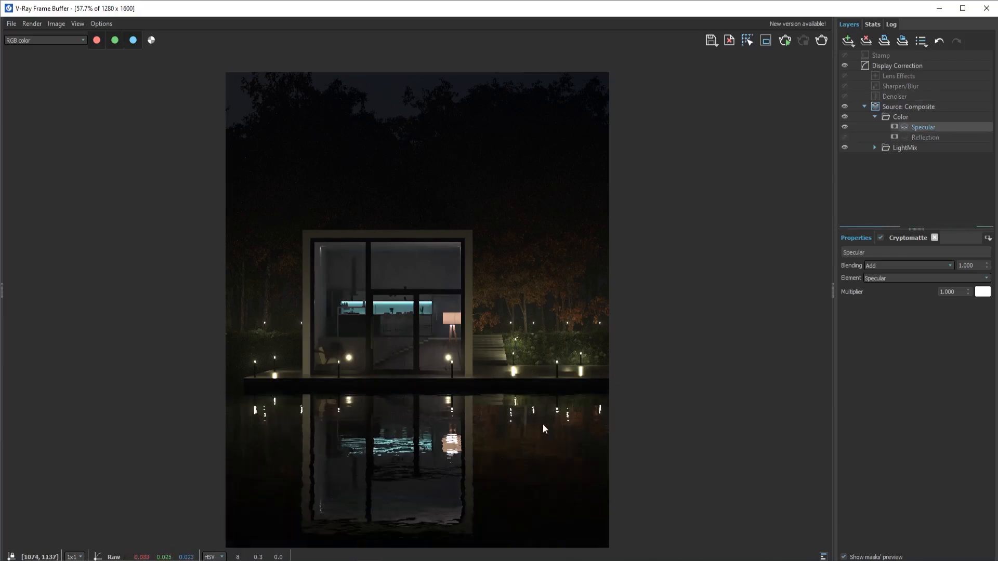
{"action": "left_click", "coordinate": [844, 137]}
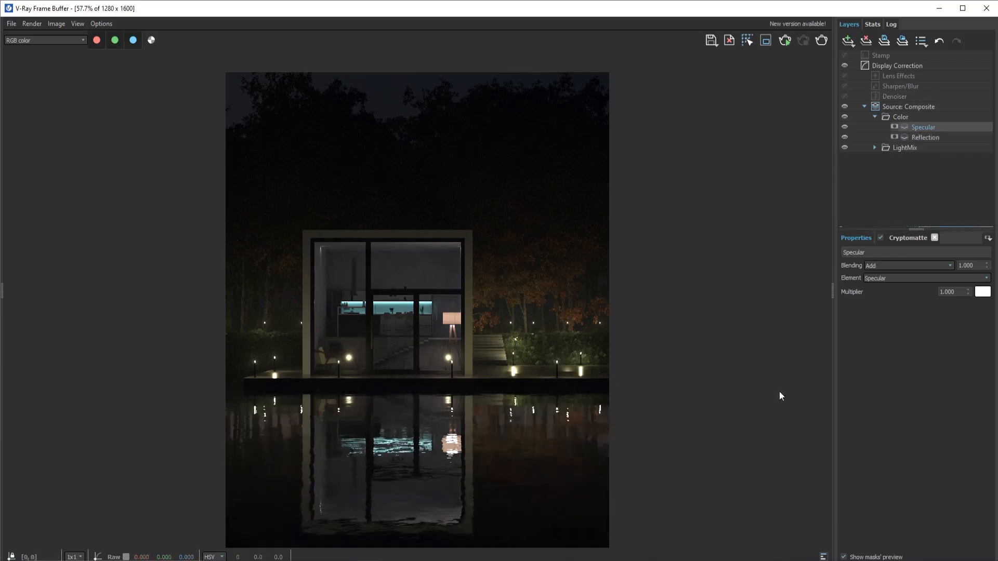
Step: Try blend amounts of 0.4 and 0.1 on the Specular layer
{"action": "double_click", "coordinate": [967, 265]}
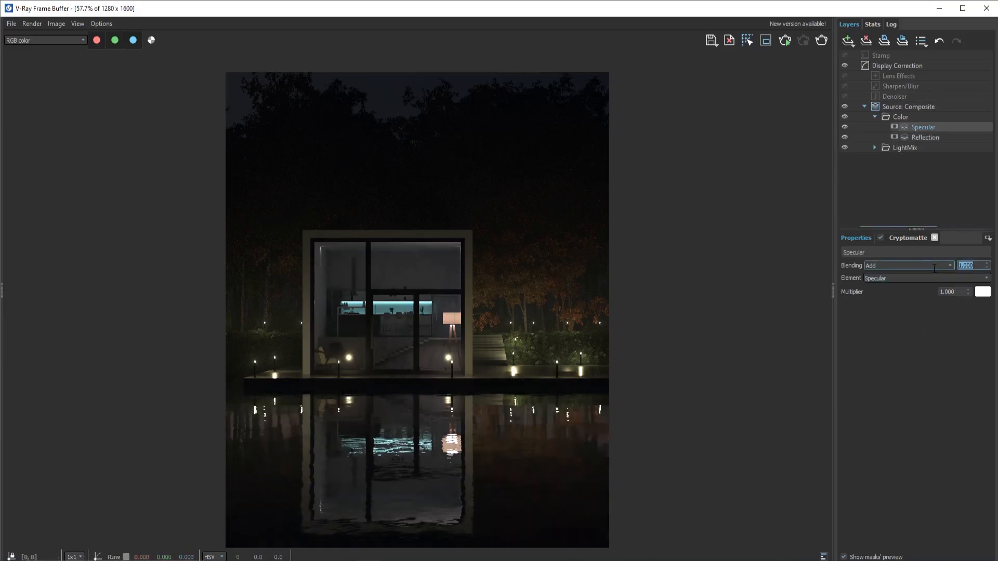
{"action": "type", "text": ".4"}
{"action": "key", "text": "Return"}
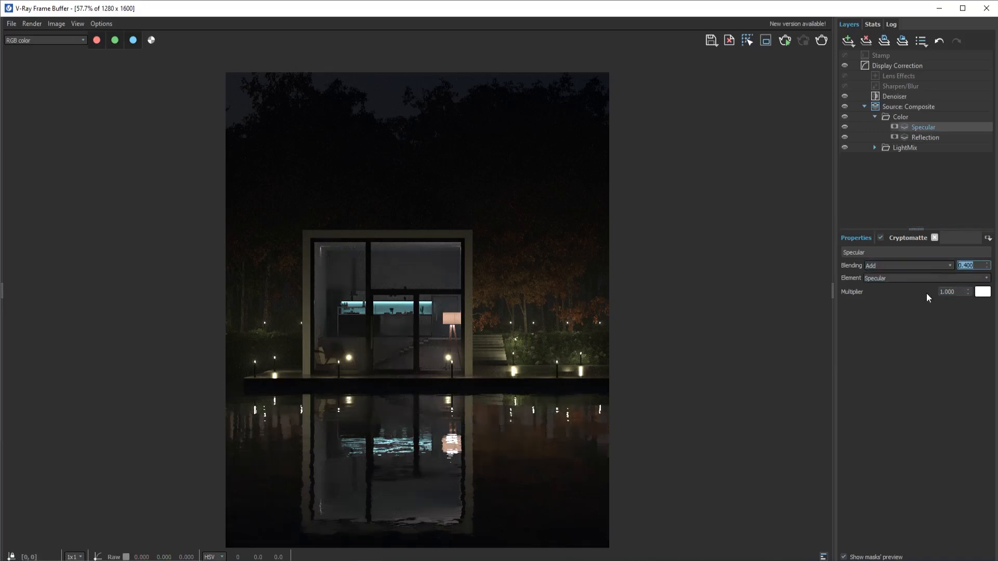
{"action": "type", "text": ".1"}
{"action": "key", "text": "Return"}
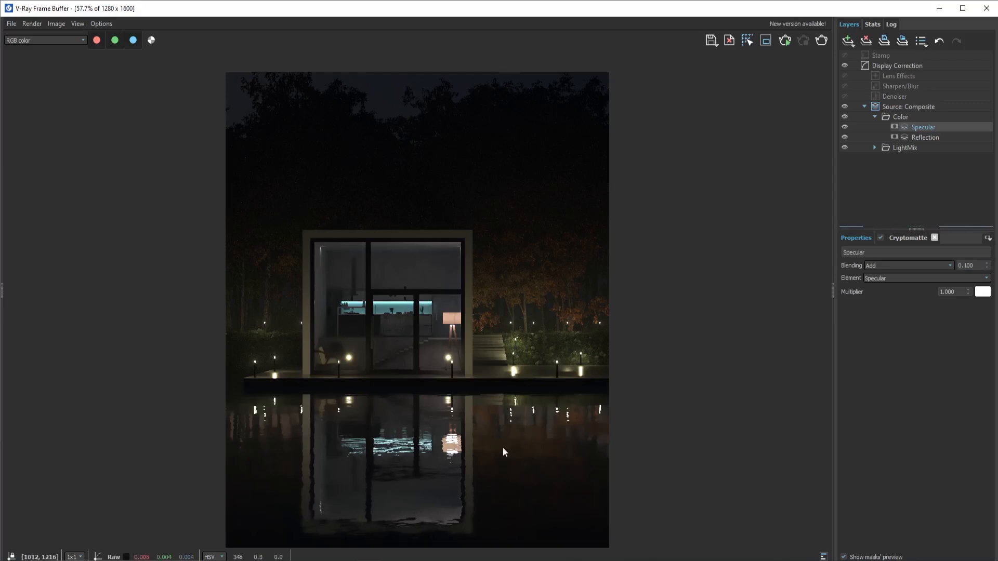
Step: Try the Screen blending mode on the Specular layer, and settle on Lighten
{"action": "left_click", "coordinate": [924, 267]}
{"action": "left_click", "coordinate": [950, 265]}
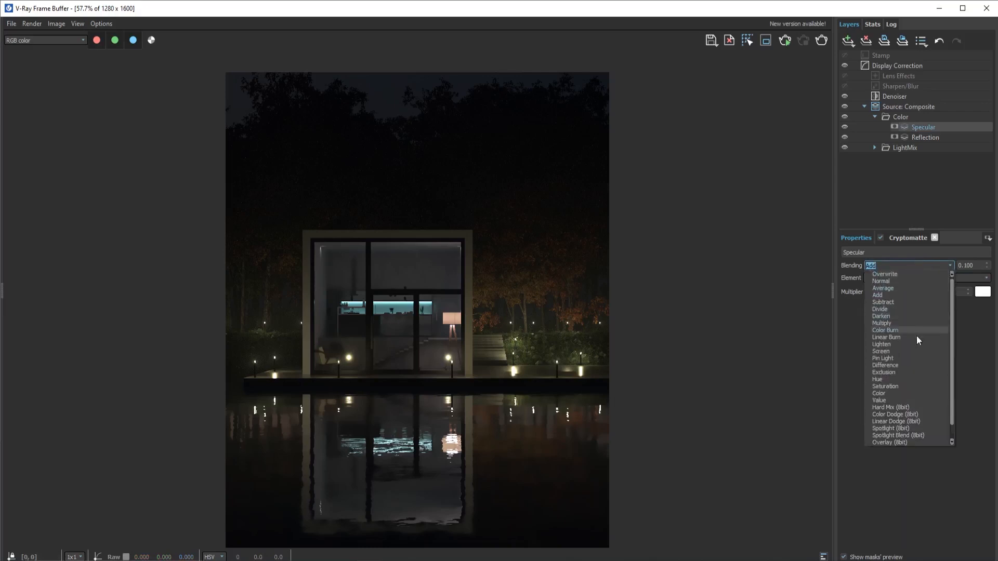
{"action": "left_click", "coordinate": [910, 350]}
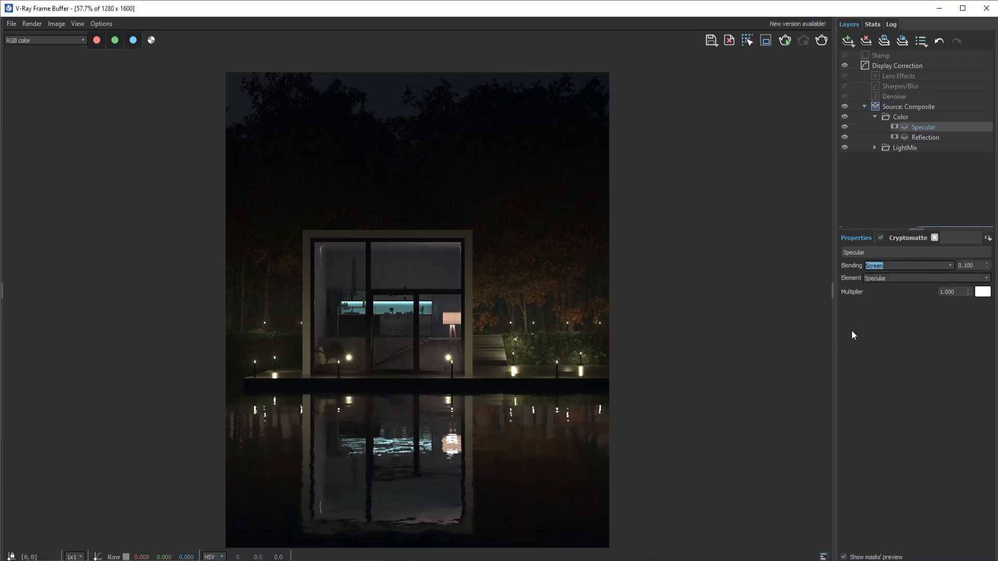
{"action": "left_click", "coordinate": [948, 265]}
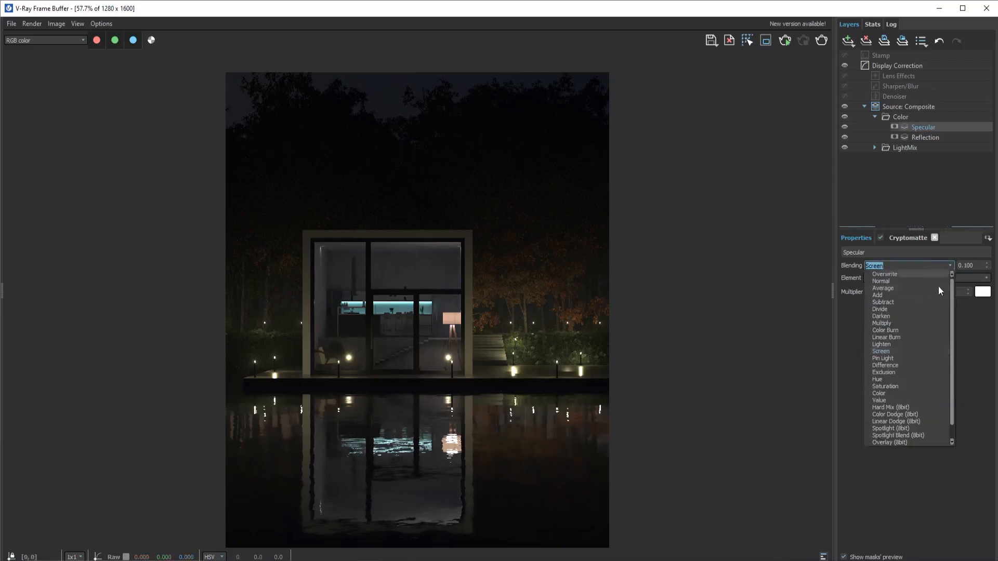
{"action": "left_click", "coordinate": [904, 345]}
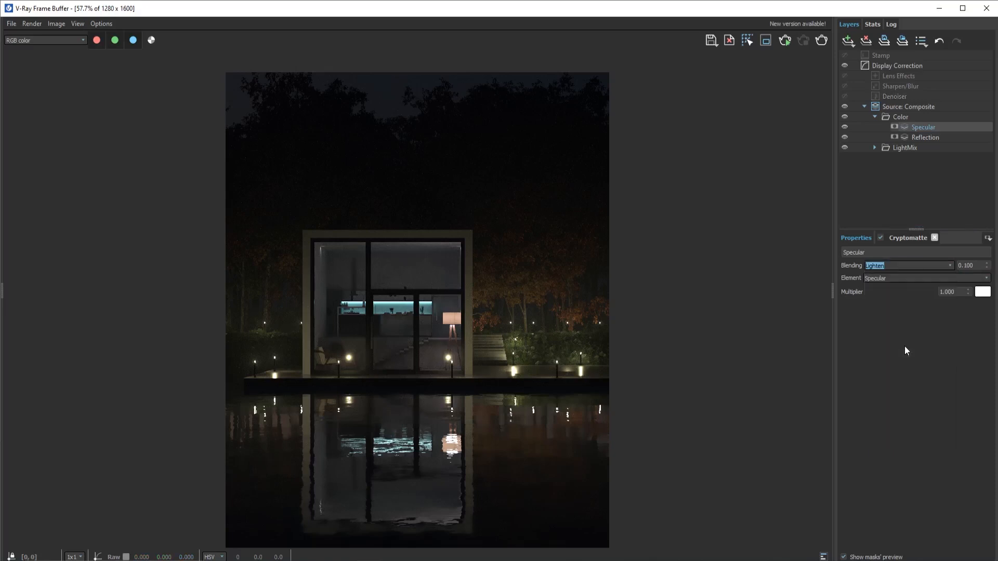
Step: Test a blend amount of 0.6 on the Specular layer and set it to 1
{"action": "key", "text": "Tab"}
{"action": "type", "text": "."}
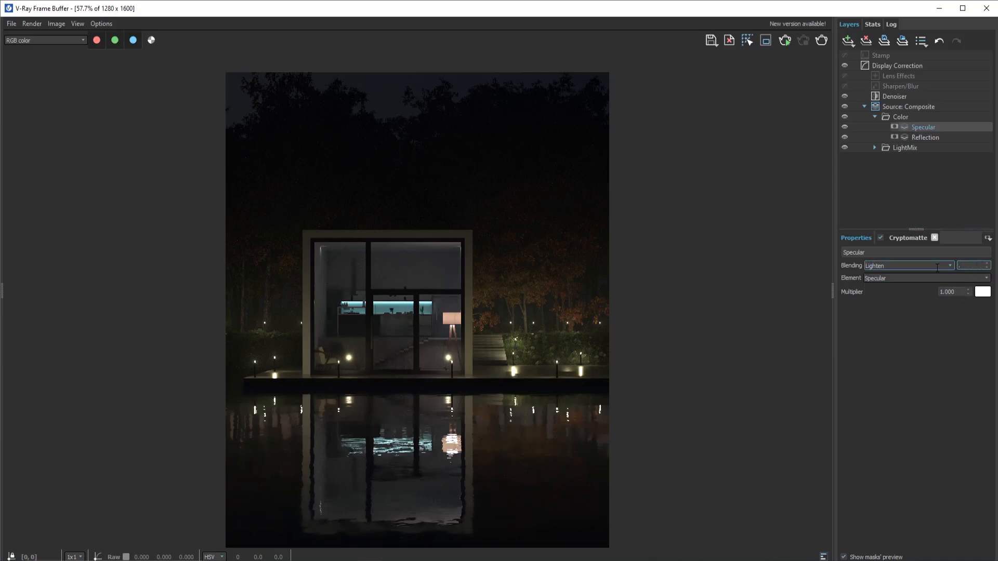
{"action": "type", "text": "6"}
{"action": "key", "text": "Return"}
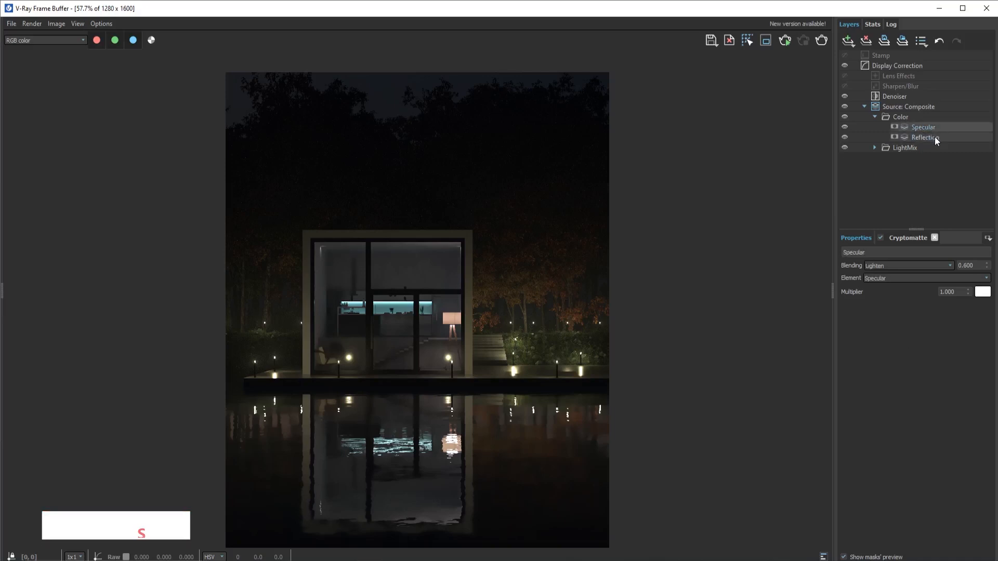
{"action": "left_click_drag", "start_coordinate": [976, 266], "coordinate": [953, 266]}
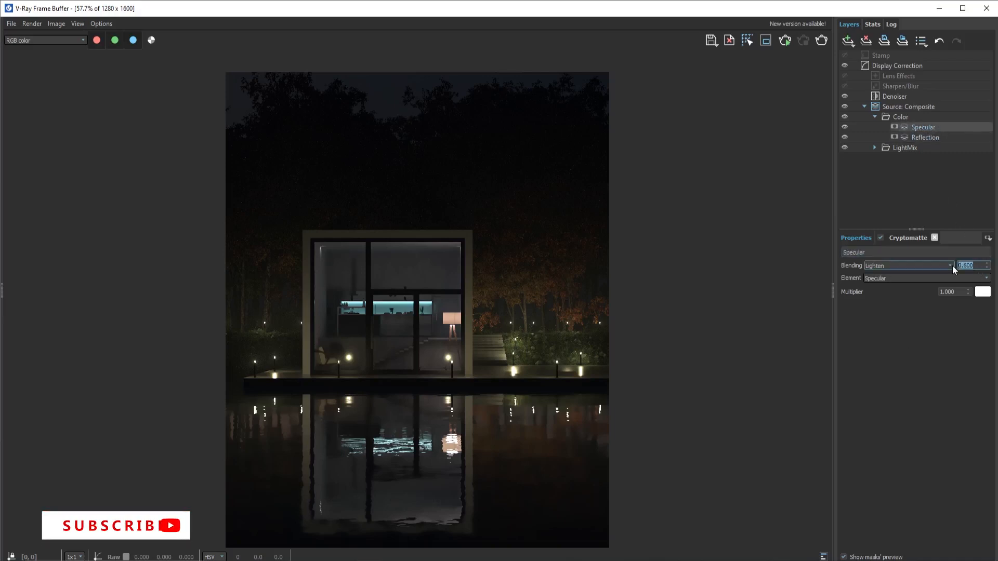
{"action": "type", "text": "1"}
{"action": "key", "text": "Return"}
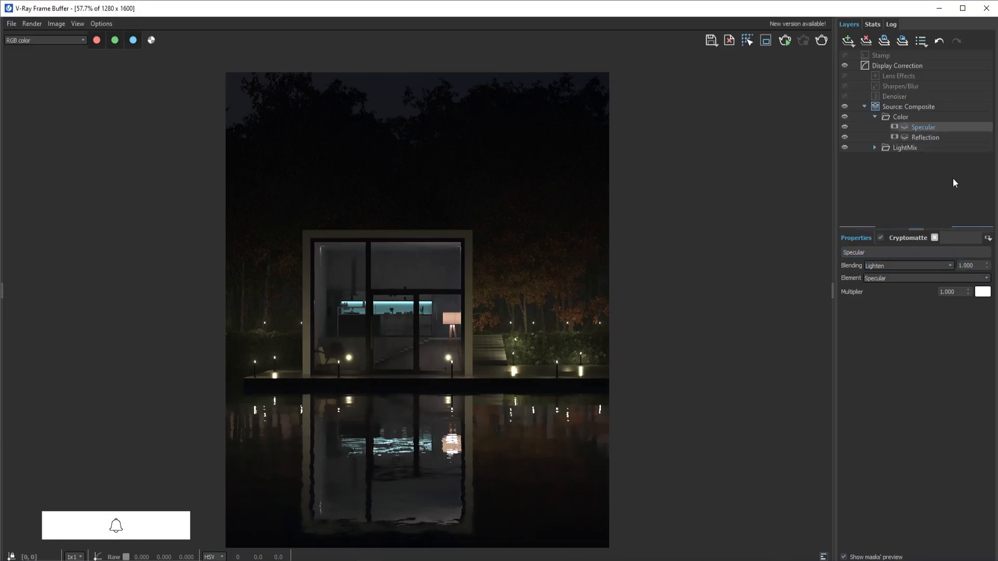
Step: Set the Reflection layer's blend amount to 0.4
{"action": "left_click", "coordinate": [956, 137]}
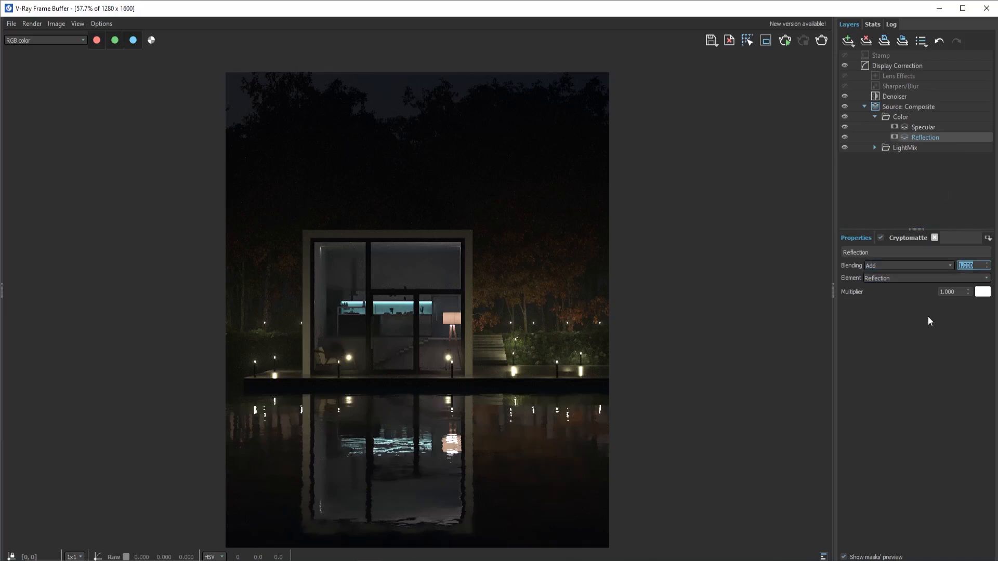
{"action": "type", "text": ".4"}
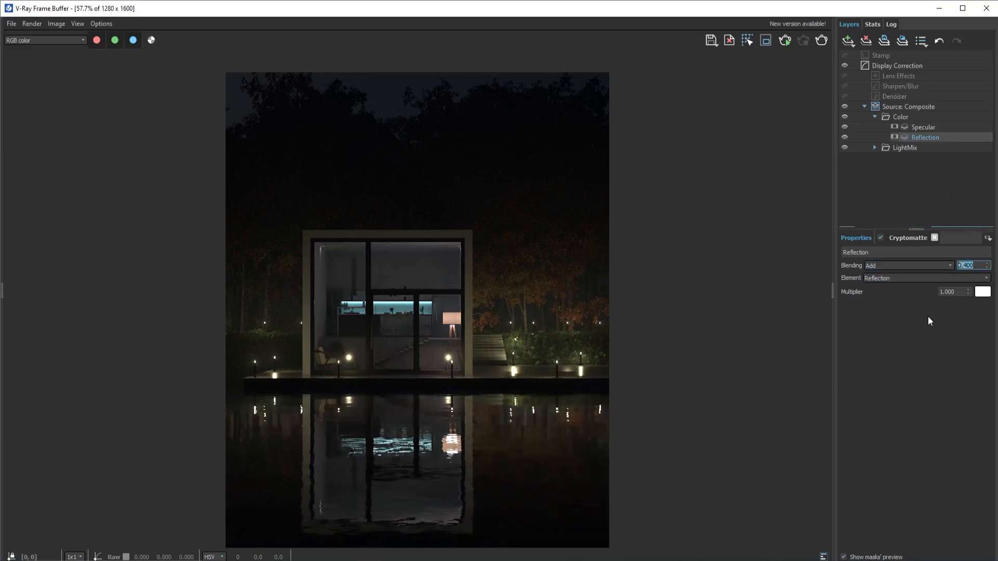
{"action": "key", "text": "Return"}
Step: Test a multiplier of 0.2 on the Reflection layer and set it to 0.8
{"action": "double_click", "coordinate": [953, 292]}
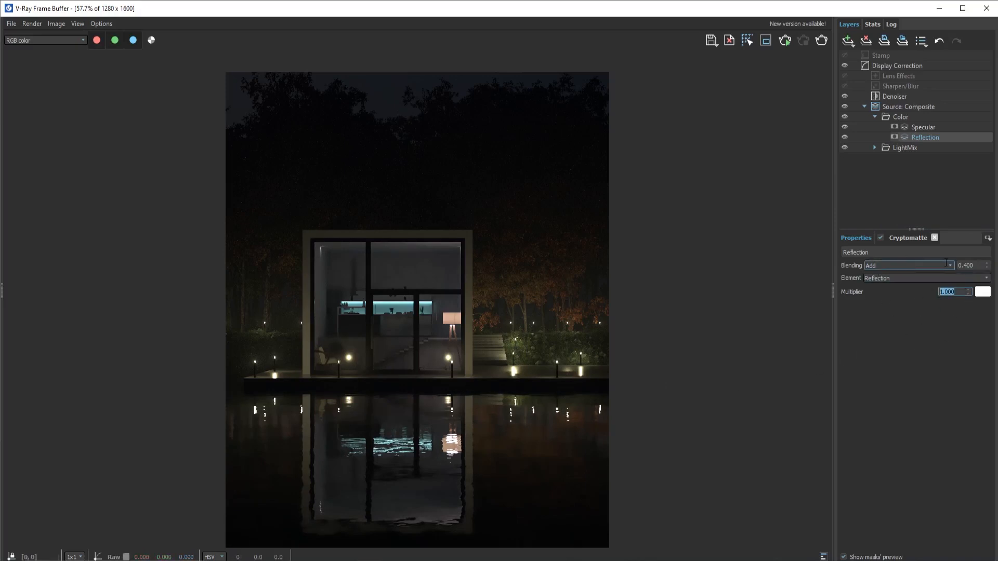
{"action": "type", "text": "0.2"}
{"action": "key", "text": "Return"}
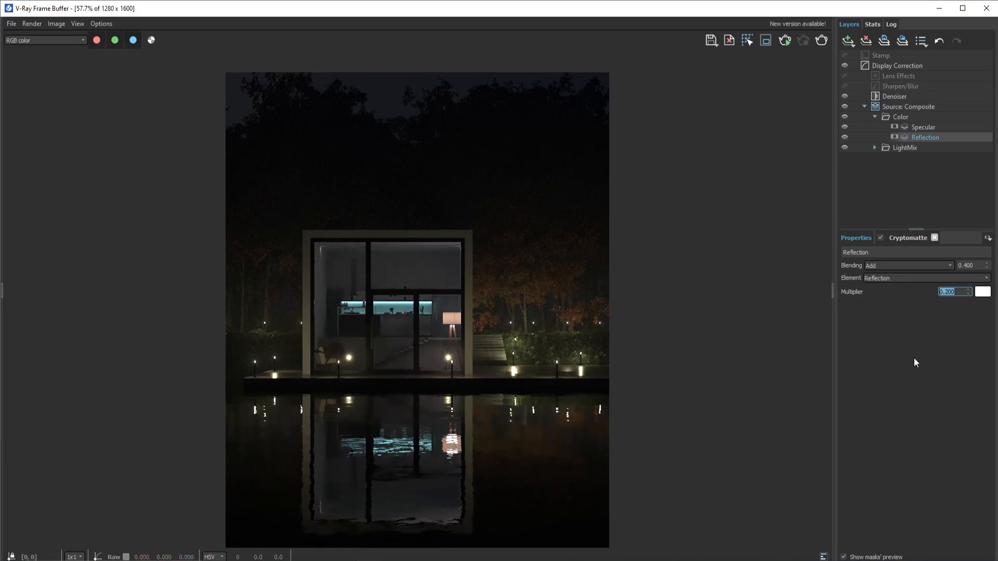
{"action": "type", "text": "0.8"}
{"action": "key", "text": "Return"}
Step: View the Atmosphere render element on its own and return to the RGB color view with no layer selected
{"action": "left_click", "coordinate": [63, 40]}
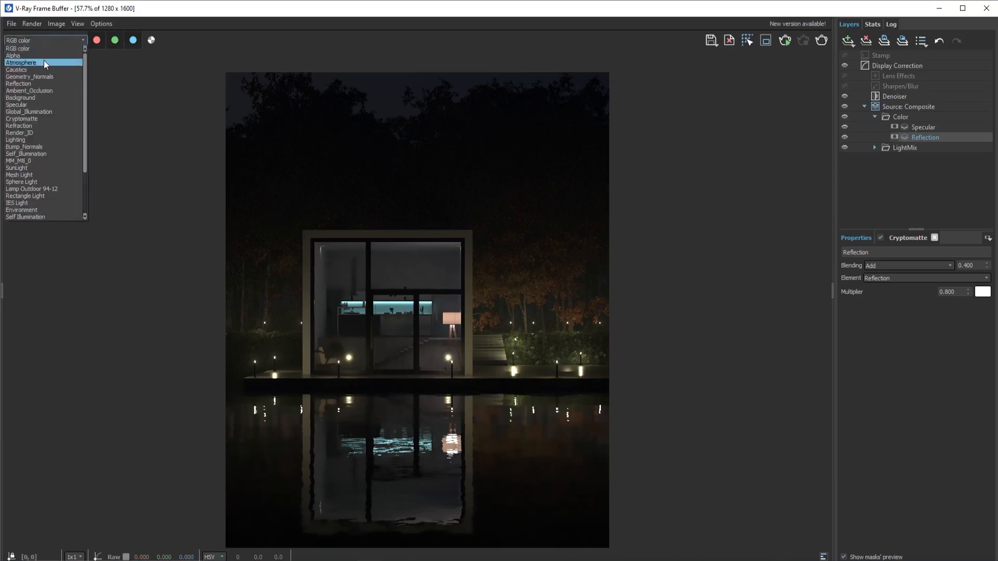
{"action": "left_click", "coordinate": [43, 63]}
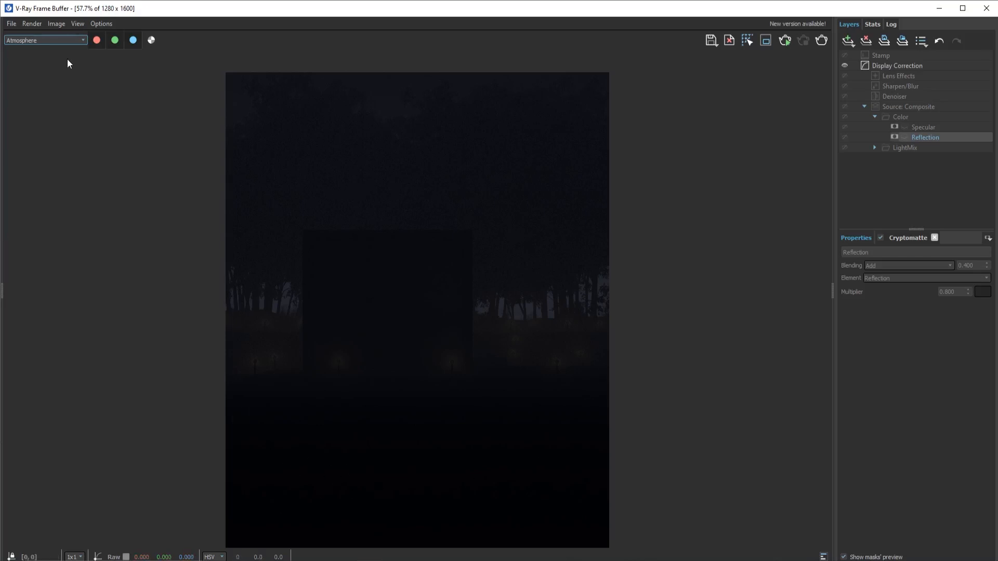
{"action": "left_click", "coordinate": [56, 40]}
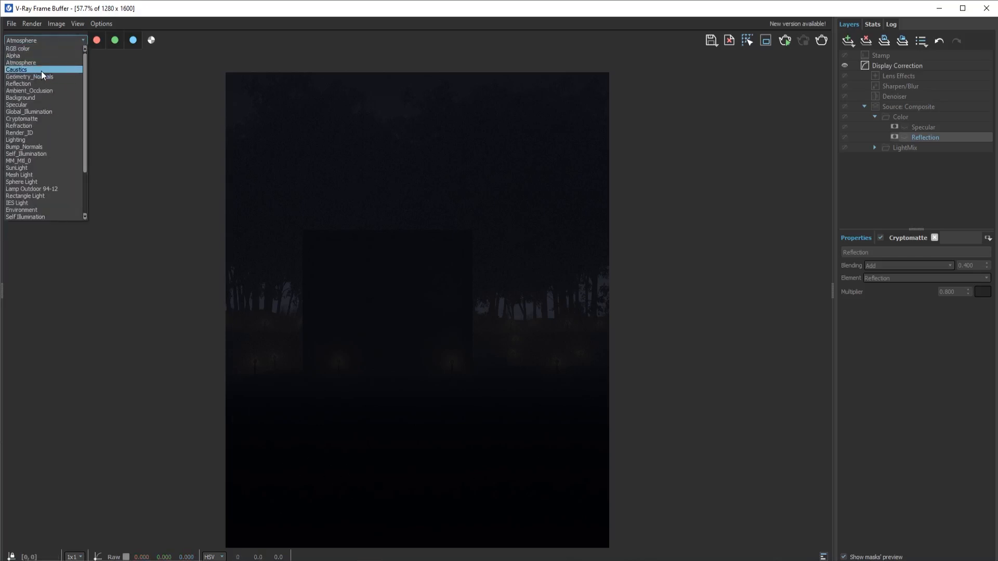
{"action": "left_click", "coordinate": [39, 43]}
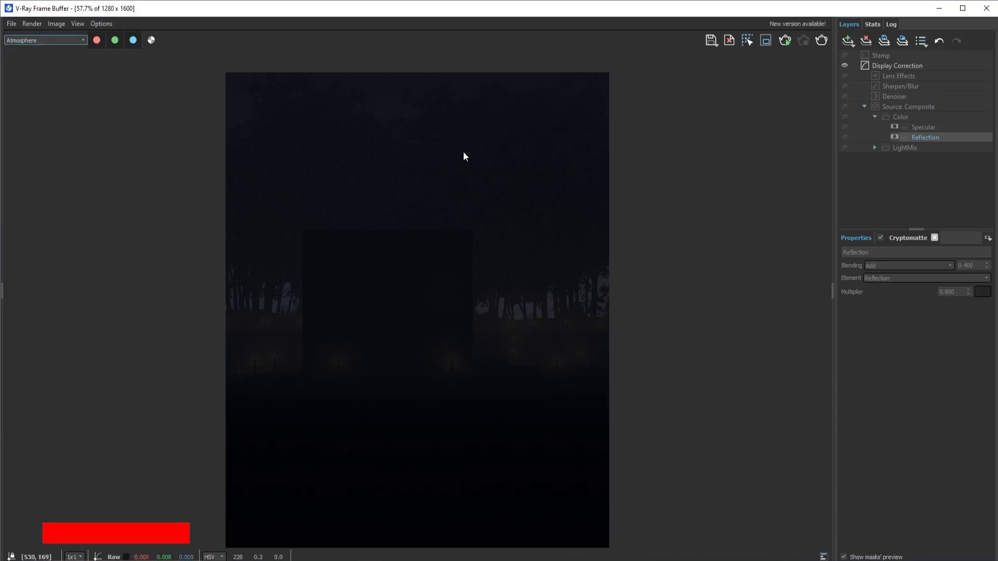
{"action": "left_click", "coordinate": [81, 39]}
{"action": "left_click", "coordinate": [918, 177]}
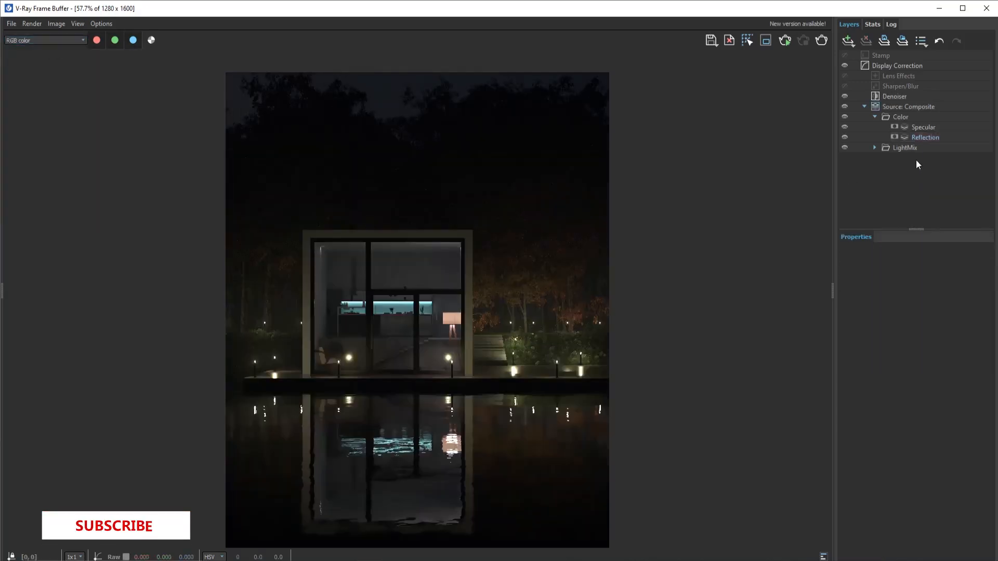
Step: Inspect the properties of the Color folder and the Source: Composite layer
{"action": "left_click", "coordinate": [921, 120]}
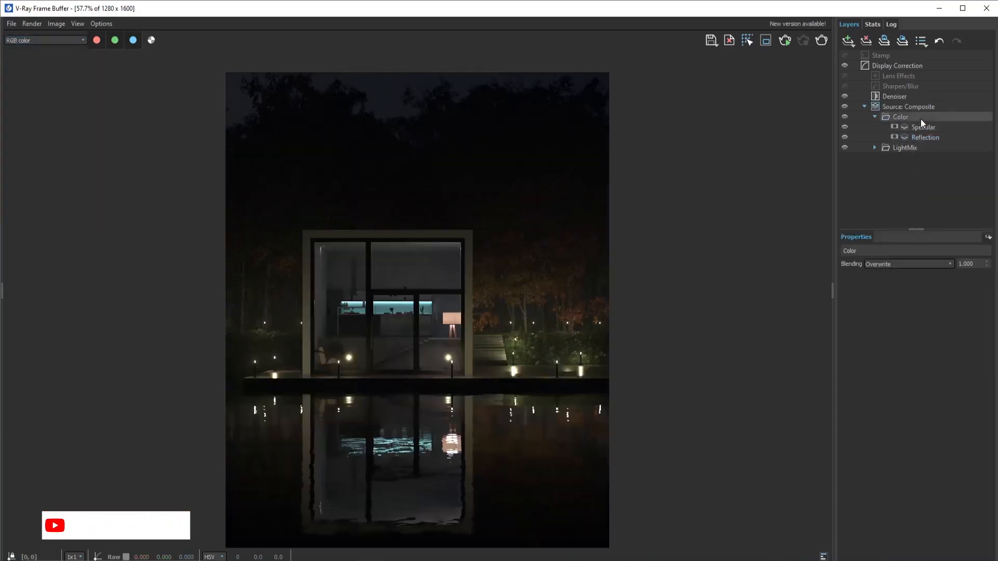
{"action": "left_click", "coordinate": [924, 108]}
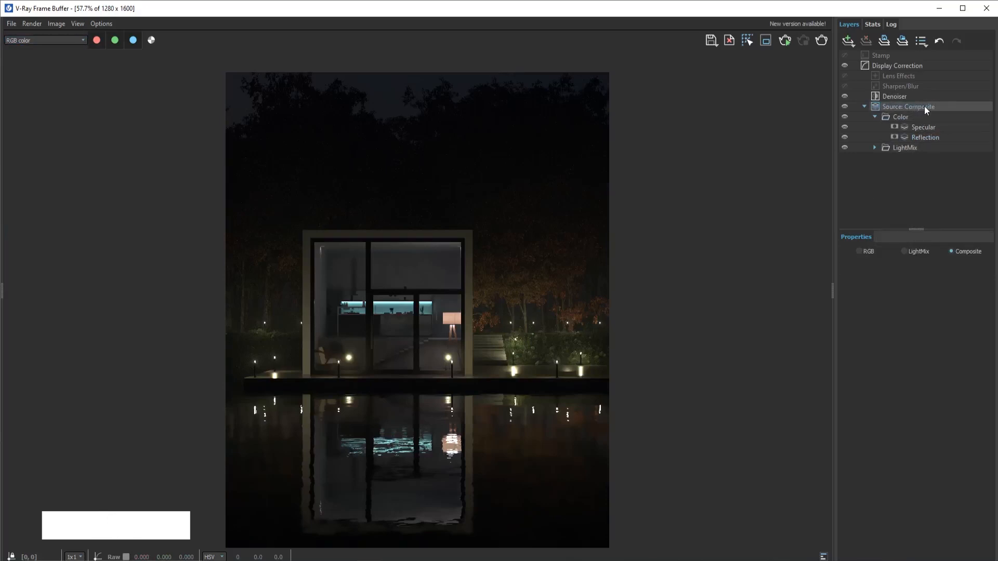
{"action": "right_click", "coordinate": [924, 106]}
{"action": "left_click", "coordinate": [909, 150]}
{"action": "left_click", "coordinate": [910, 118]}
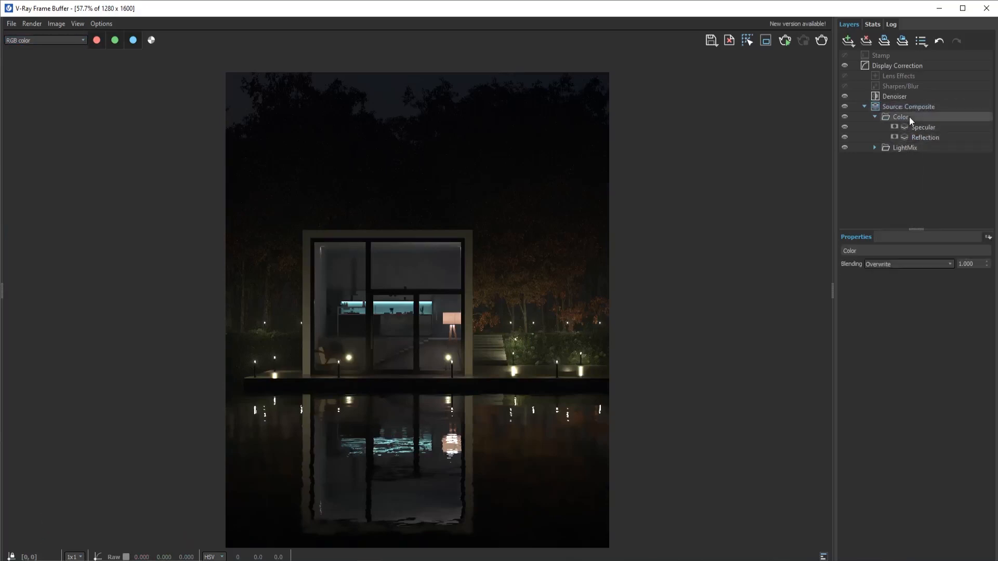
{"action": "left_click", "coordinate": [917, 214]}
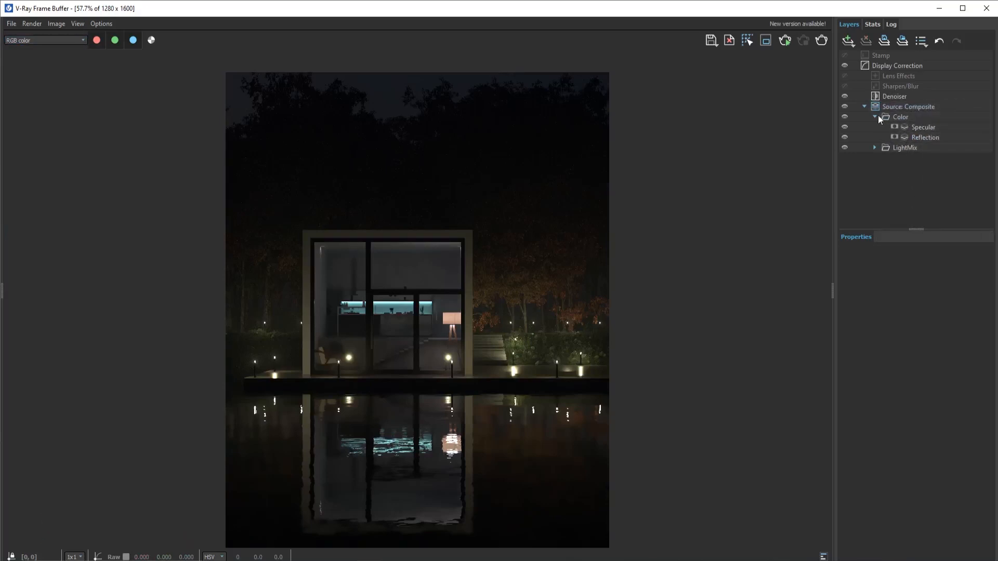
{"action": "left_click", "coordinate": [918, 117]}
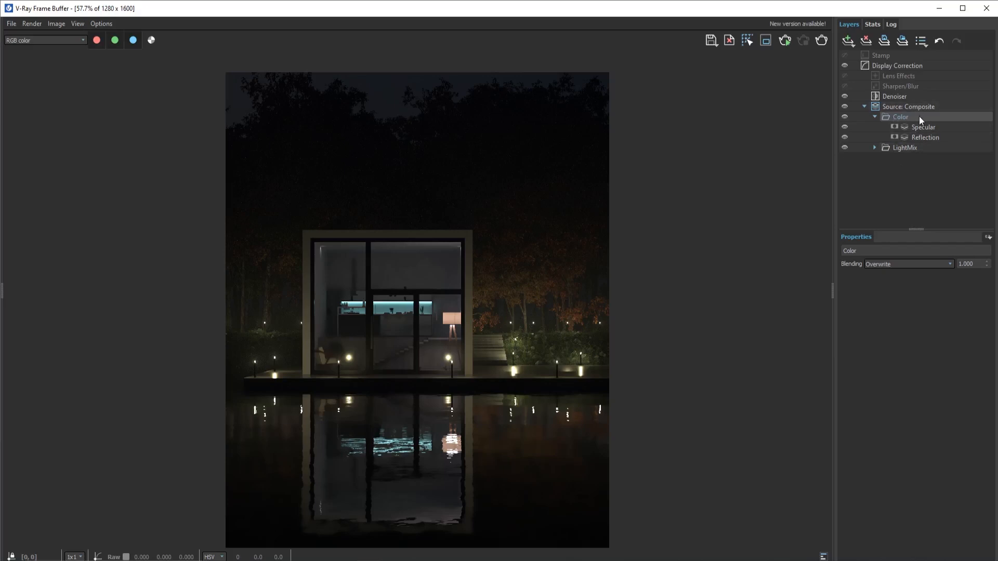
{"action": "left_click", "coordinate": [890, 182]}
Step: Check the LightMix folder's properties and look through the light layers it contains
{"action": "left_click", "coordinate": [910, 148]}
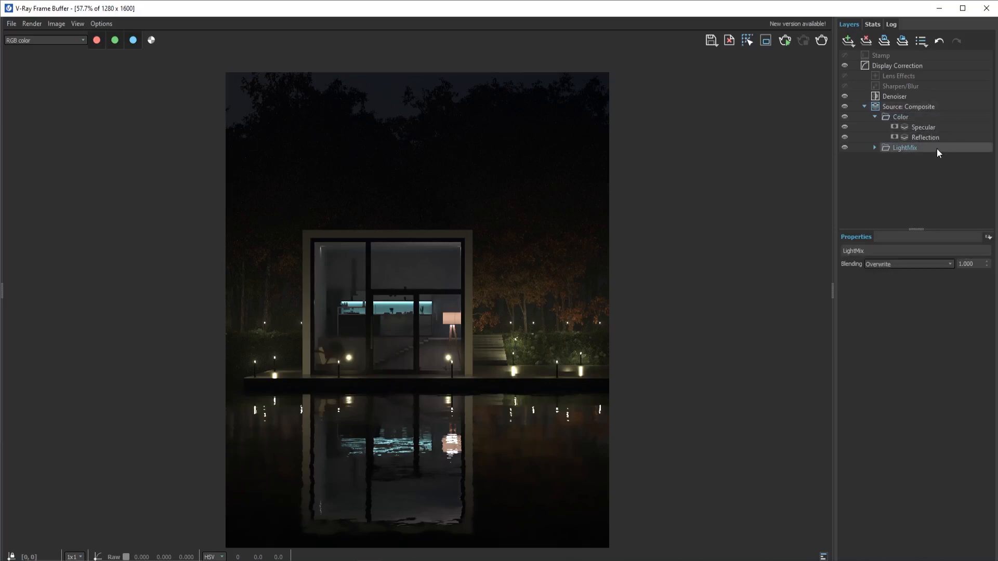
{"action": "right_click", "coordinate": [937, 148]}
{"action": "left_click", "coordinate": [913, 178]}
{"action": "left_click", "coordinate": [875, 148]}
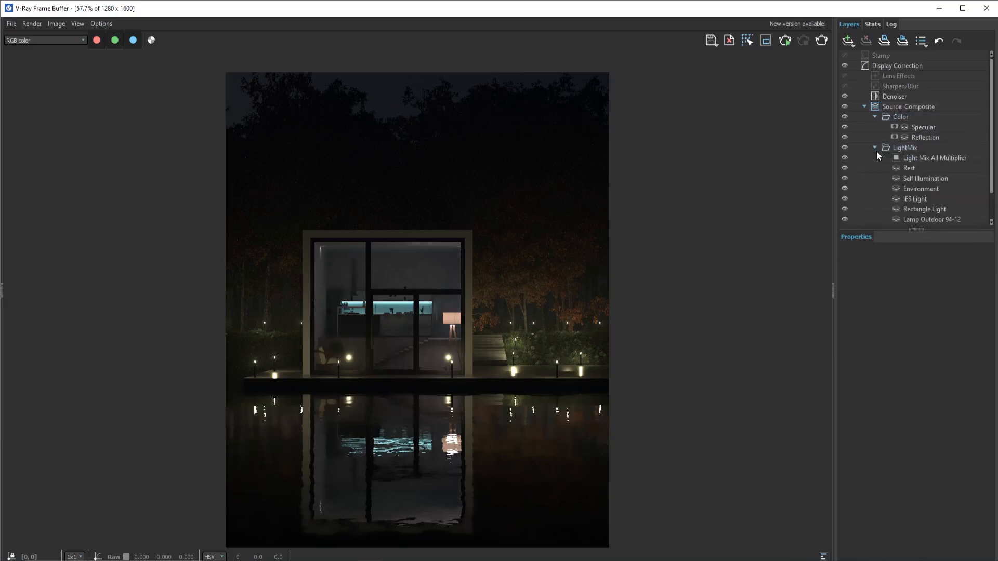
{"action": "scroll", "coordinate": [879, 156], "scroll_direction": "down", "scroll_amount": 1}
{"action": "scroll", "coordinate": [874, 156], "scroll_direction": "up", "scroll_amount": 1}
{"action": "left_click", "coordinate": [875, 148]}
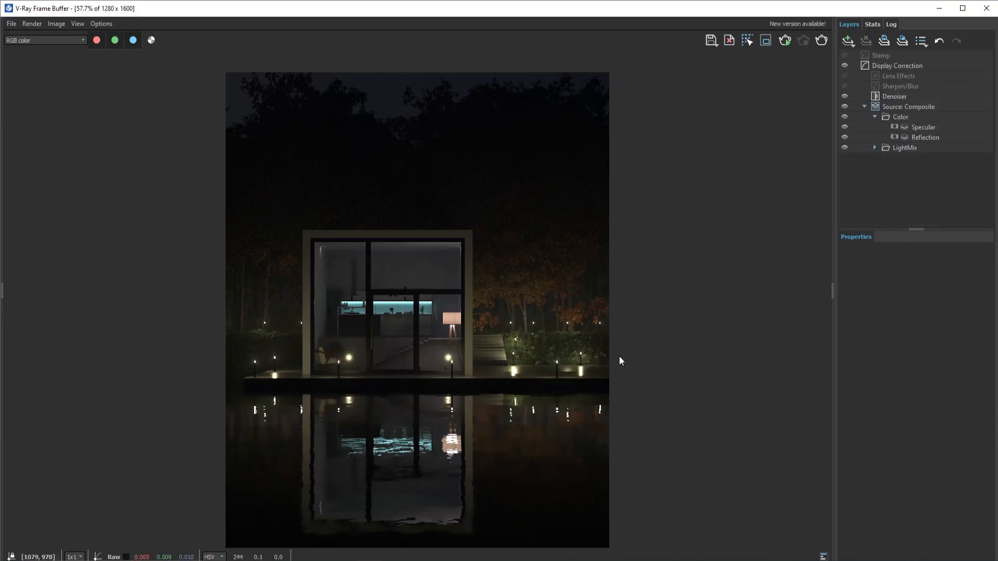
Step: Select the Source: Composite layer again and show its source options
{"action": "left_click", "coordinate": [925, 115]}
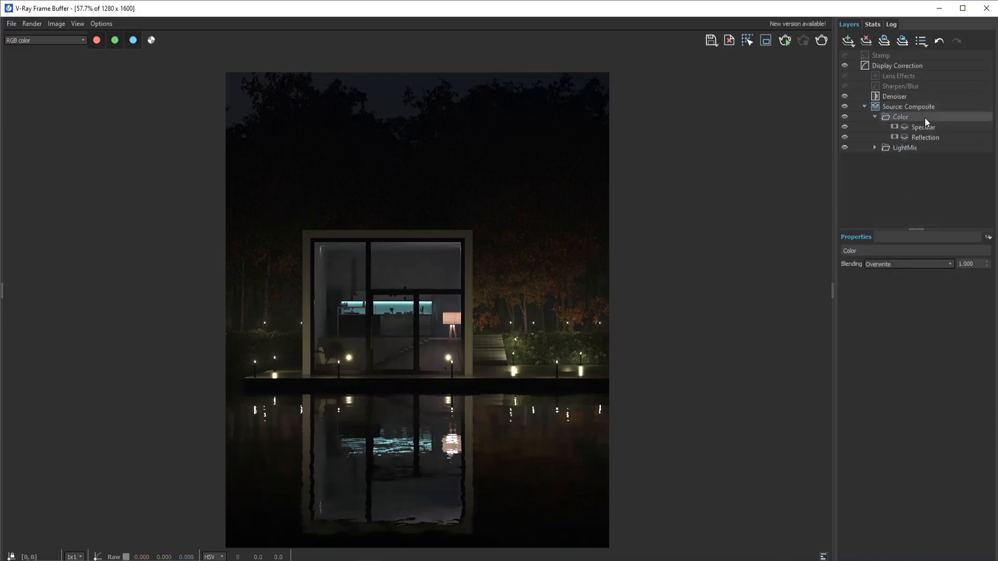
{"action": "left_click", "coordinate": [927, 109]}
{"action": "left_click", "coordinate": [928, 113]}
{"action": "left_click", "coordinate": [928, 109]}
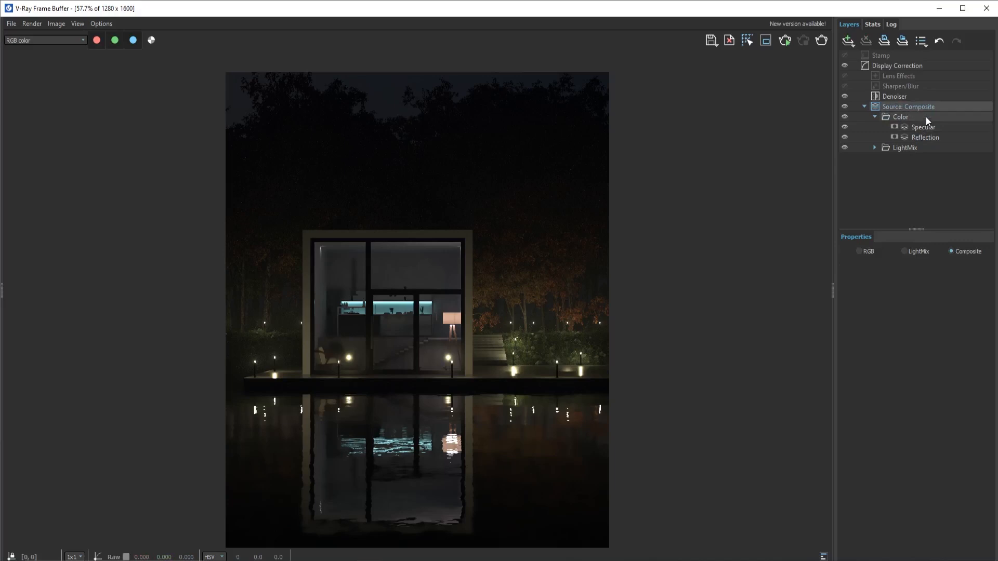
Step: Add a Render Element layer inside the Color folder and set its element to Atmosphere
{"action": "left_click", "coordinate": [926, 117]}
{"action": "right_click", "coordinate": [925, 116]}
{"action": "mouse_move", "coordinate": [946, 179]}
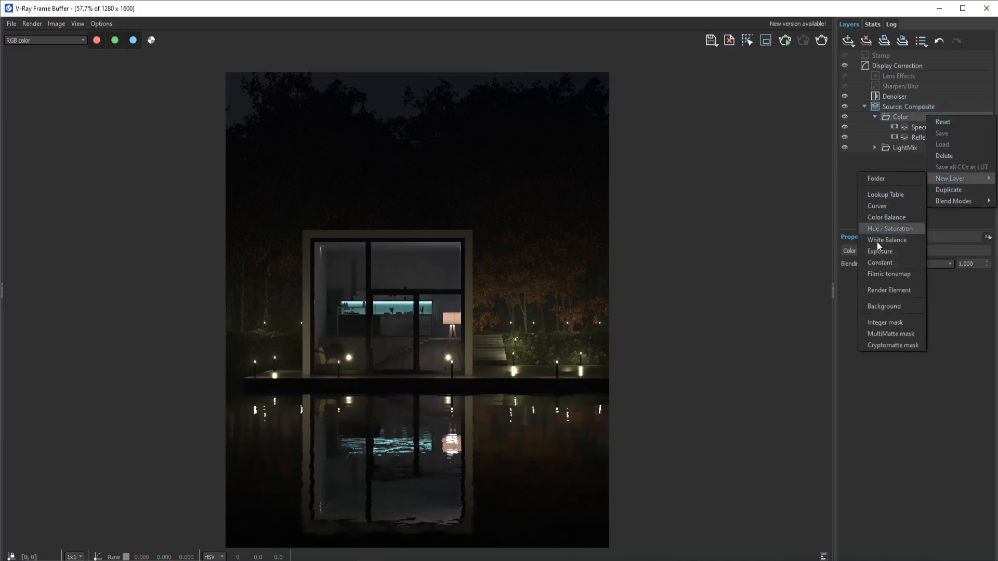
{"action": "left_click", "coordinate": [878, 290]}
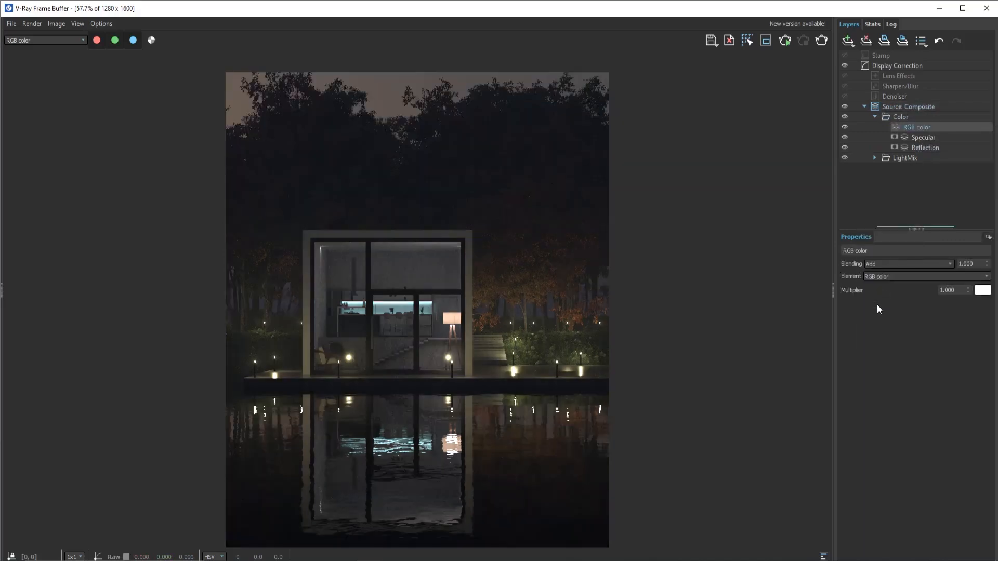
{"action": "left_click", "coordinate": [986, 276]}
{"action": "left_click", "coordinate": [903, 295]}
Step: Attach a Cryptomatte mask to the Atmosphere layer and pick the water, deck, hedge grass and house glass into it
{"action": "left_click", "coordinate": [988, 240]}
{"action": "left_click", "coordinate": [977, 270]}
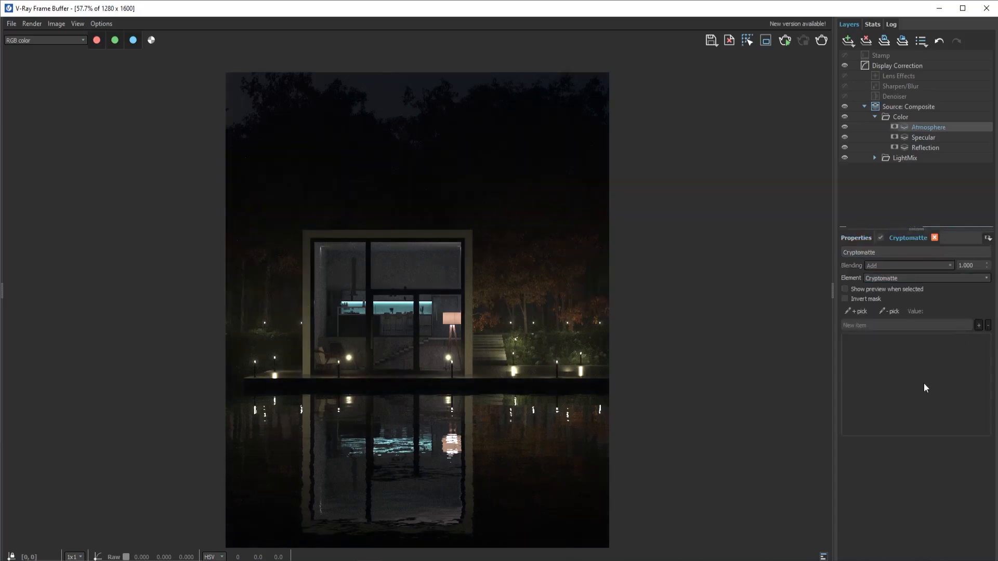
{"action": "left_click", "coordinate": [855, 311]}
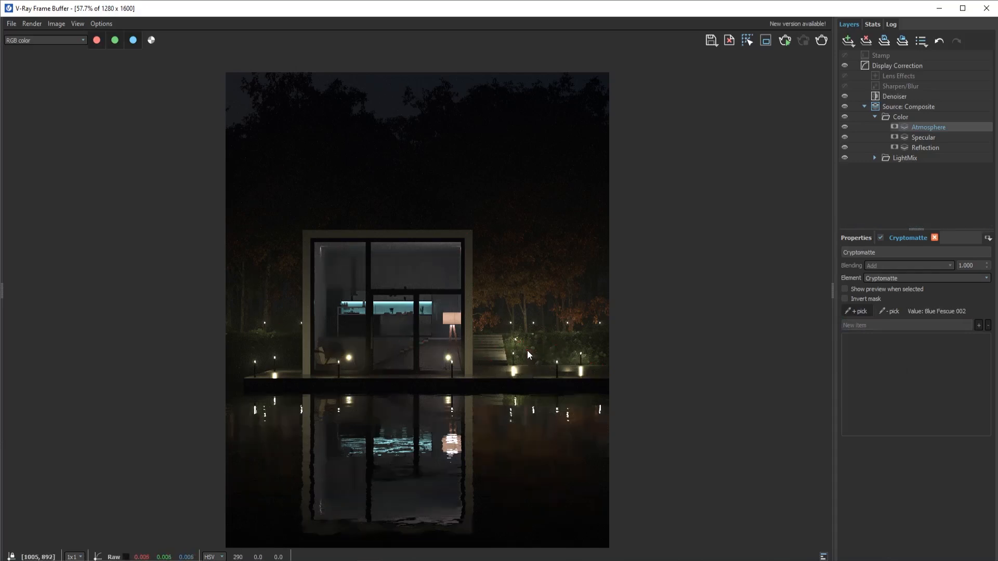
{"action": "left_click", "coordinate": [494, 429]}
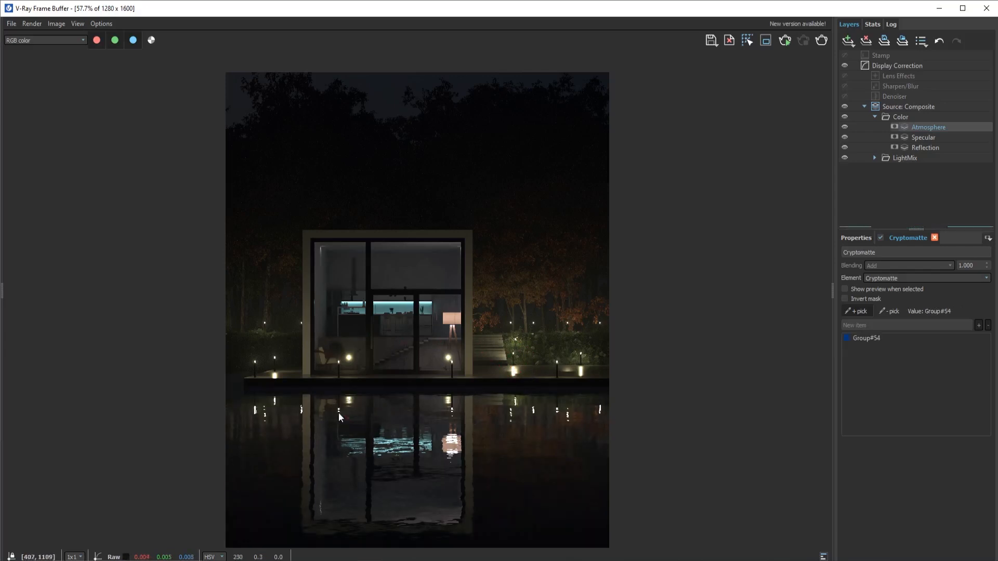
{"action": "left_click", "coordinate": [273, 382]}
{"action": "left_click", "coordinate": [266, 343]}
{"action": "scroll", "coordinate": [260, 333], "scroll_direction": "up", "scroll_amount": 2}
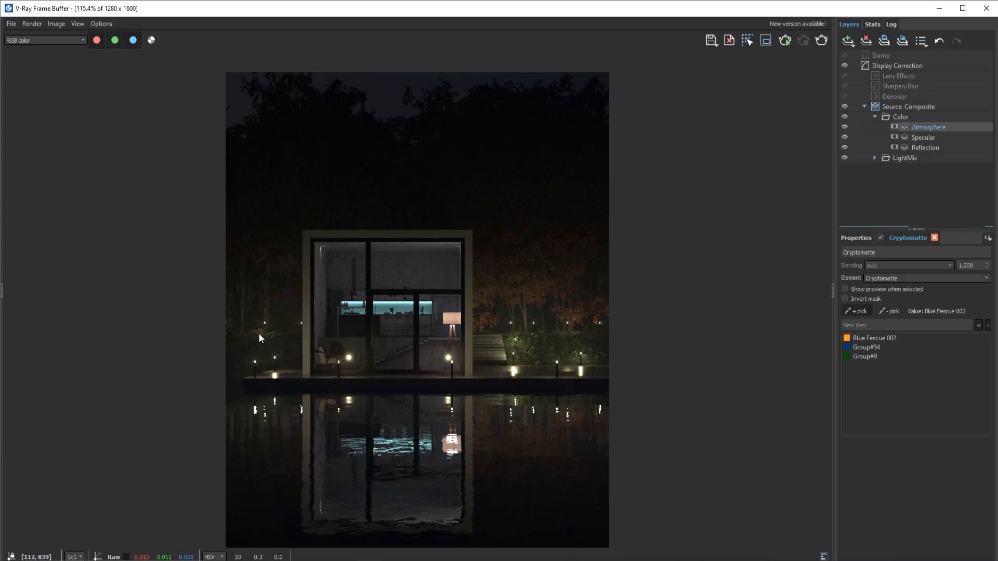
{"action": "left_click", "coordinate": [382, 354]}
{"action": "scroll", "coordinate": [380, 354], "scroll_direction": "down", "scroll_amount": 2}
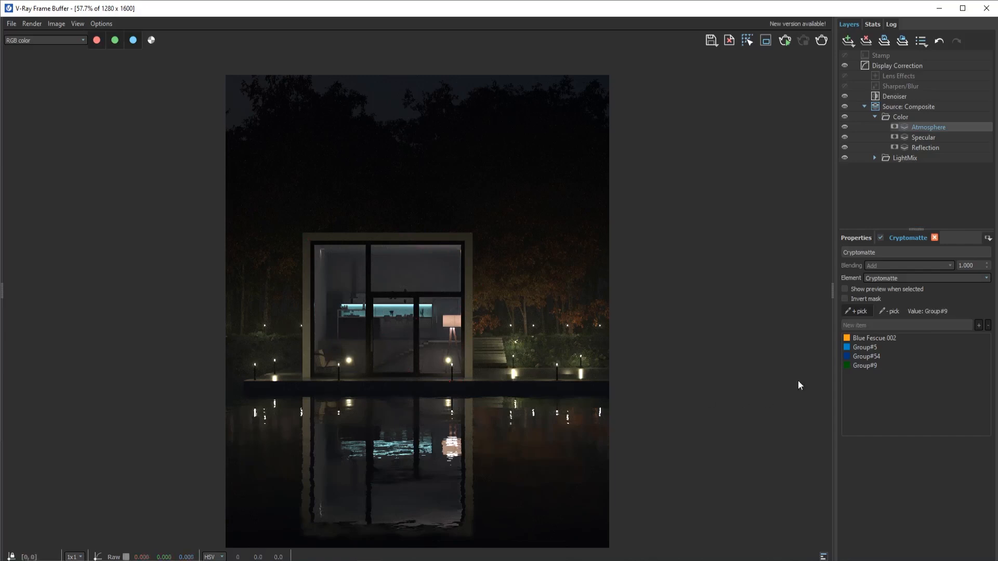
Step: Show the mask preview for the Atmosphere layer and remove the house glass, Group#5, from the Cryptomatte mask
{"action": "left_click", "coordinate": [846, 289]}
{"action": "left_click", "coordinate": [889, 311]}
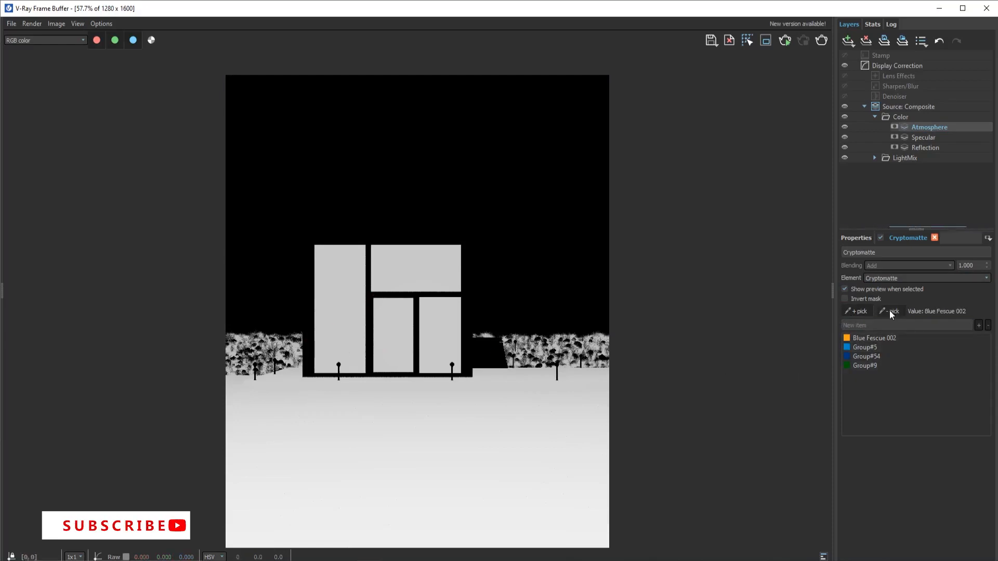
{"action": "left_click", "coordinate": [395, 273]}
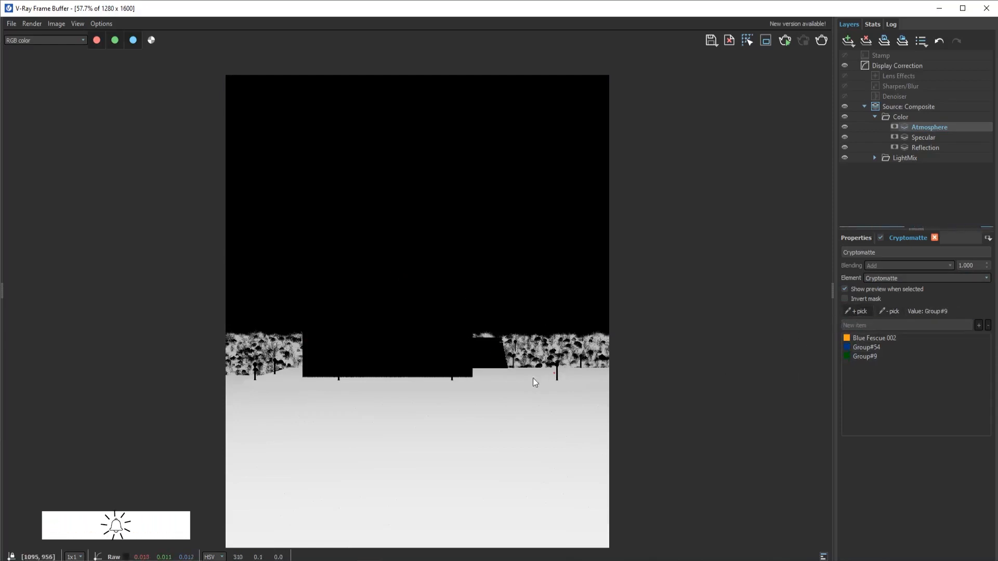
Step: Add Lamp Outdoor 94-12 and Stair#1 to the Atmosphere mask, keeping the house glass out of it
{"action": "scroll", "coordinate": [532, 379], "scroll_direction": "up", "scroll_amount": 2}
{"action": "left_click", "coordinate": [486, 377]}
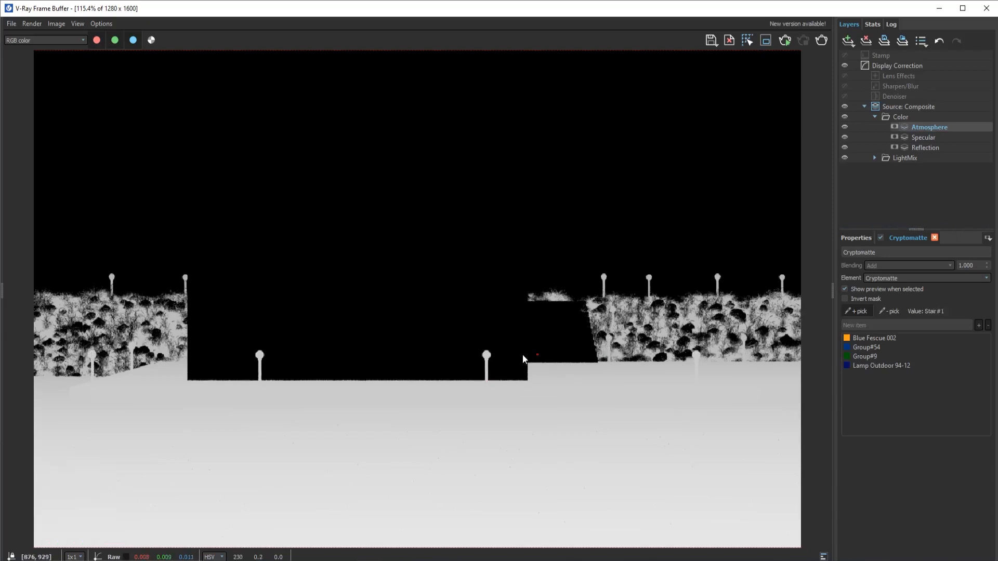
{"action": "left_click", "coordinate": [499, 343]}
{"action": "scroll", "coordinate": [562, 344], "scroll_direction": "up", "scroll_amount": 2}
{"action": "left_click", "coordinate": [889, 311]}
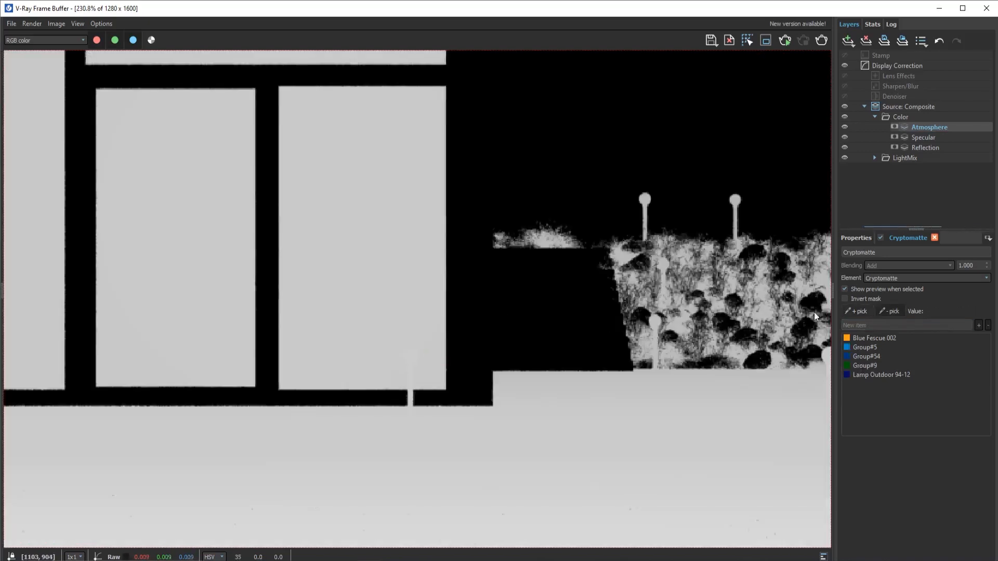
{"action": "left_click", "coordinate": [436, 299]}
{"action": "left_click", "coordinate": [589, 323]}
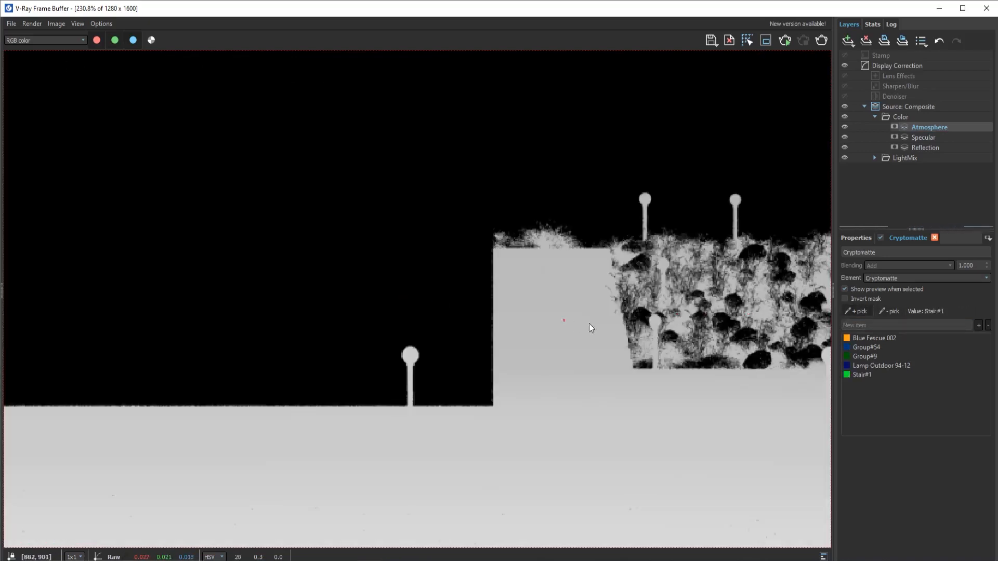
Step: Add the planting beside the stairs to the mask: Rock Jagged 003, Field Grass 008, Field Grass 015 and Group#11
{"action": "middle_click_drag", "start_coordinate": [679, 358], "coordinate": [430, 355]}
{"action": "left_click", "coordinate": [511, 354]}
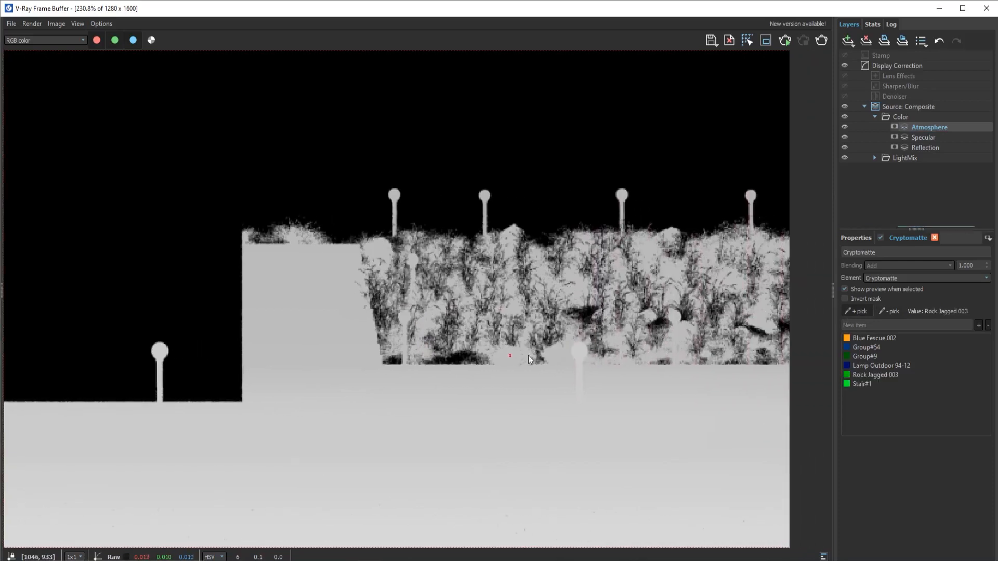
{"action": "left_click", "coordinate": [452, 357]}
{"action": "left_click", "coordinate": [456, 356]}
{"action": "left_click", "coordinate": [450, 344]}
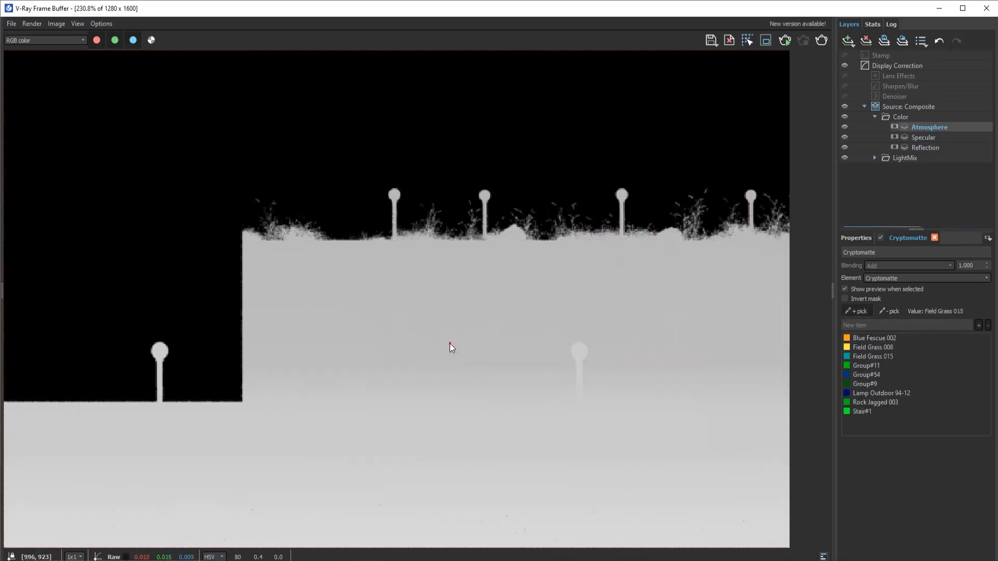
{"action": "left_click", "coordinate": [483, 266]}
Step: Add the background trees, Mexican Feather Grass 002, Group299#1 and Group#13 to the Atmosphere mask
{"action": "middle_click_drag", "start_coordinate": [560, 302], "coordinate": [560, 375]}
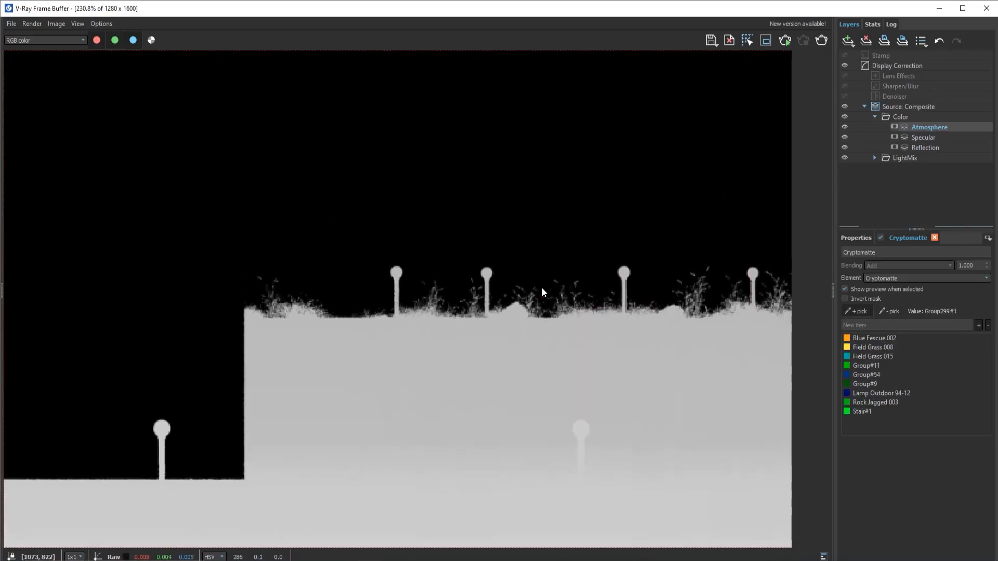
{"action": "left_click", "coordinate": [538, 286]}
{"action": "left_click", "coordinate": [480, 255]}
{"action": "left_click", "coordinate": [480, 253]}
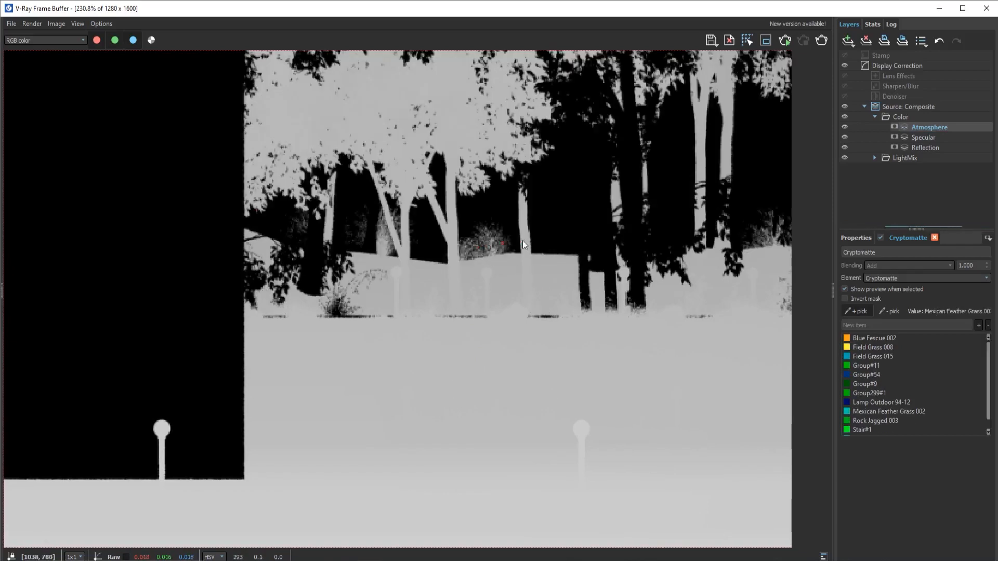
{"action": "left_click", "coordinate": [586, 280]}
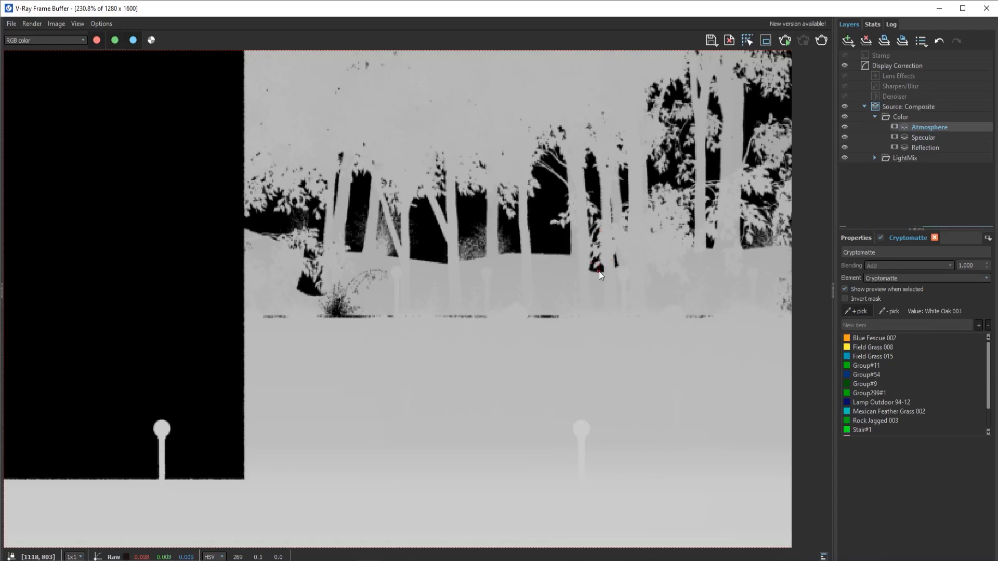
{"action": "left_click", "coordinate": [599, 270]}
Step: Add the Giant Feather Grass 002 clump near the stairs to the mask and check the mask's coverage around the house
{"action": "middle_click_drag", "start_coordinate": [337, 301], "coordinate": [335, 364]}
{"action": "left_click", "coordinate": [339, 376]}
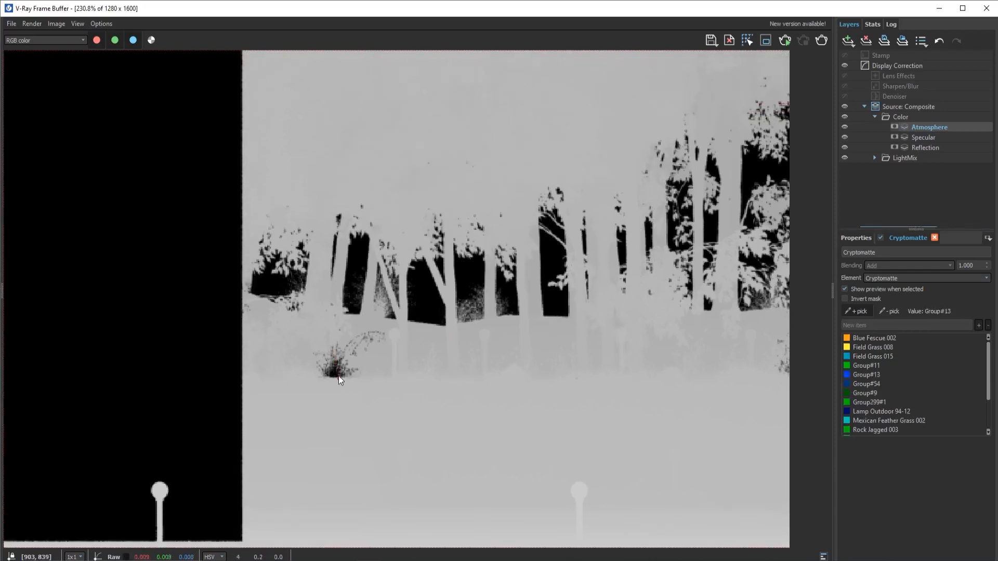
{"action": "left_click", "coordinate": [337, 370]}
{"action": "scroll", "coordinate": [287, 276], "scroll_direction": "down", "scroll_amount": 2}
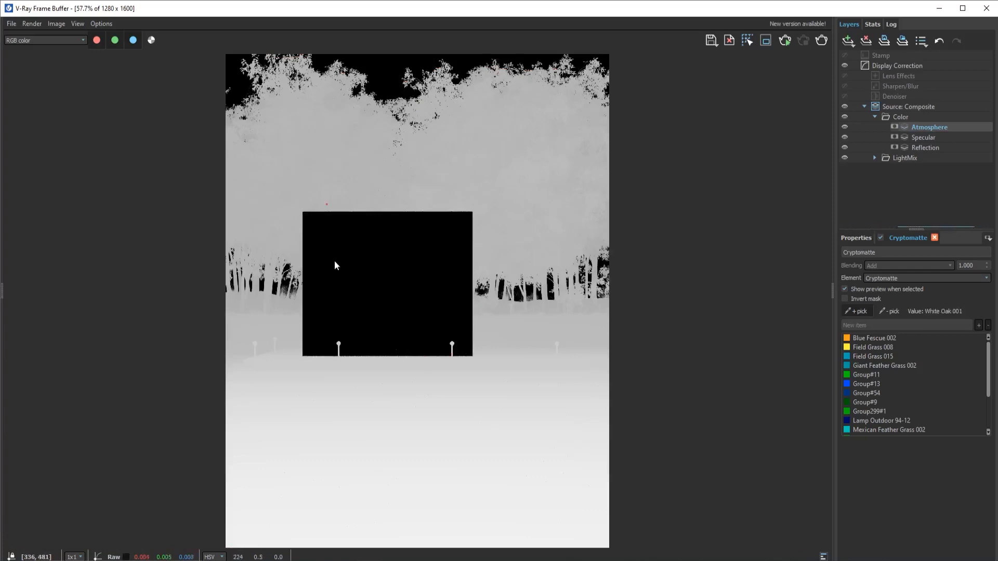
{"action": "scroll", "coordinate": [284, 304], "scroll_direction": "up", "scroll_amount": 1}
{"action": "scroll", "coordinate": [164, 343], "scroll_direction": "down", "scroll_amount": 1}
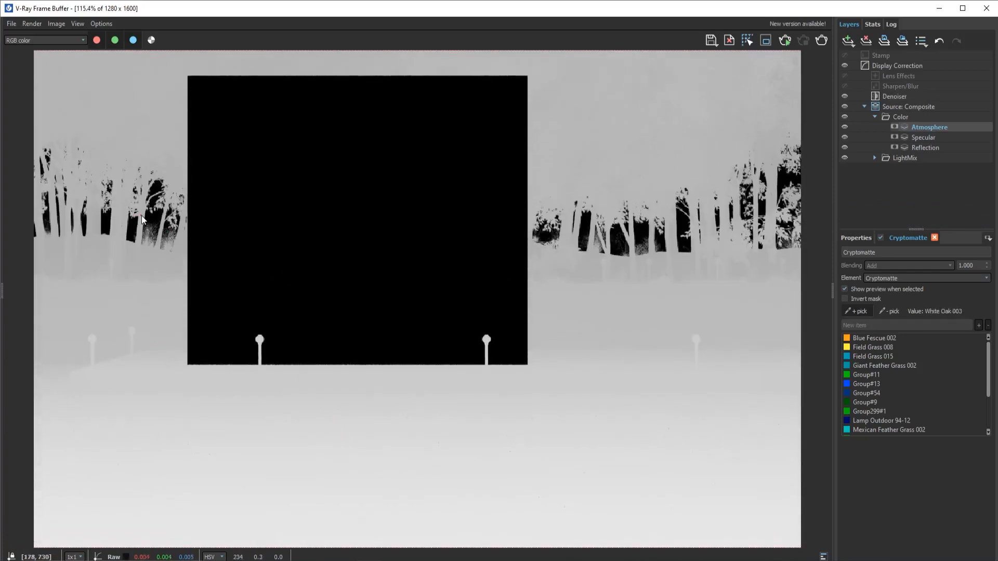
{"action": "scroll", "coordinate": [313, 308], "scroll_direction": "down", "scroll_amount": 1}
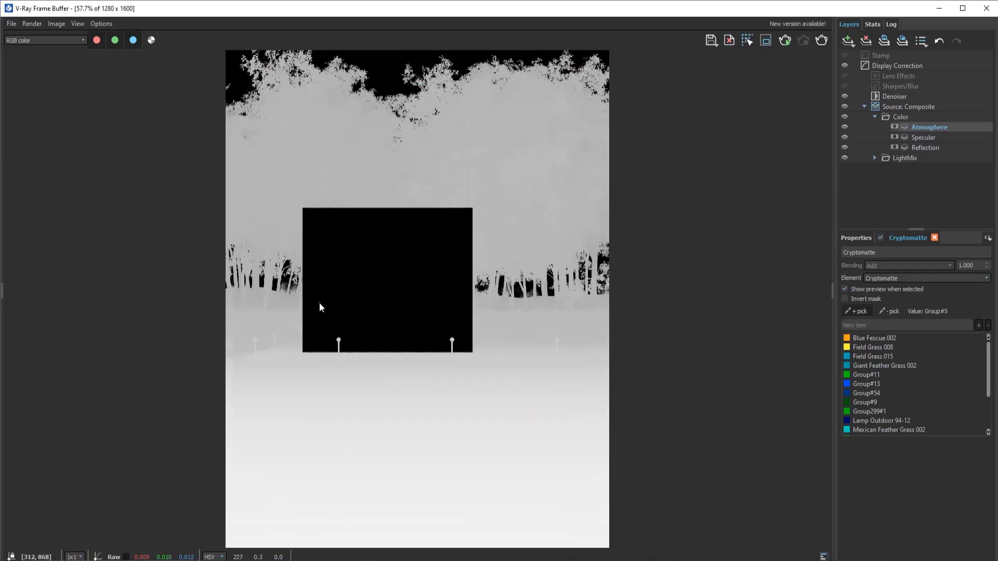
Step: Turn off the mask preview and remove the deck, Group#9, from the Atmosphere mask
{"action": "left_click", "coordinate": [844, 289]}
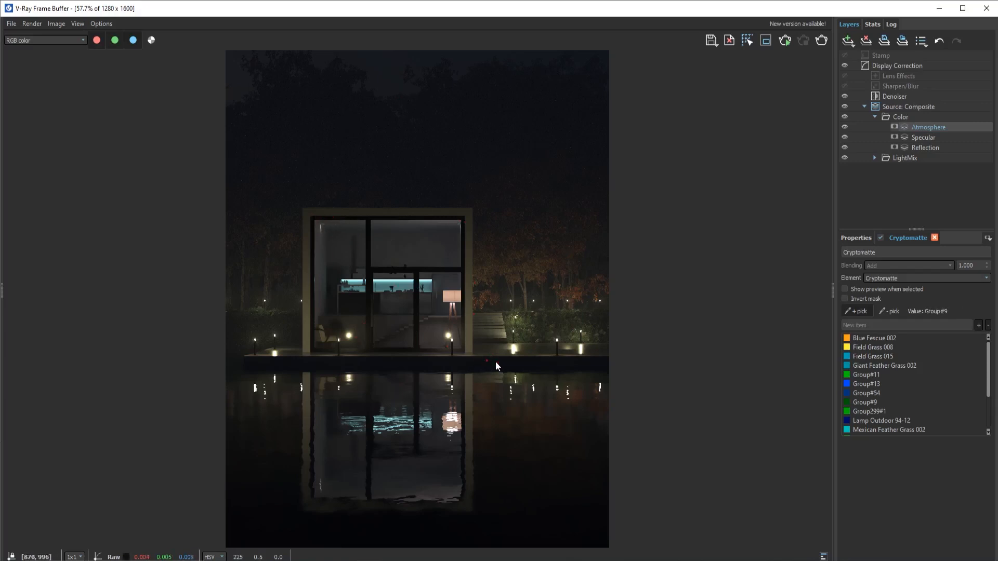
{"action": "left_click", "coordinate": [883, 312]}
{"action": "left_click", "coordinate": [536, 350]}
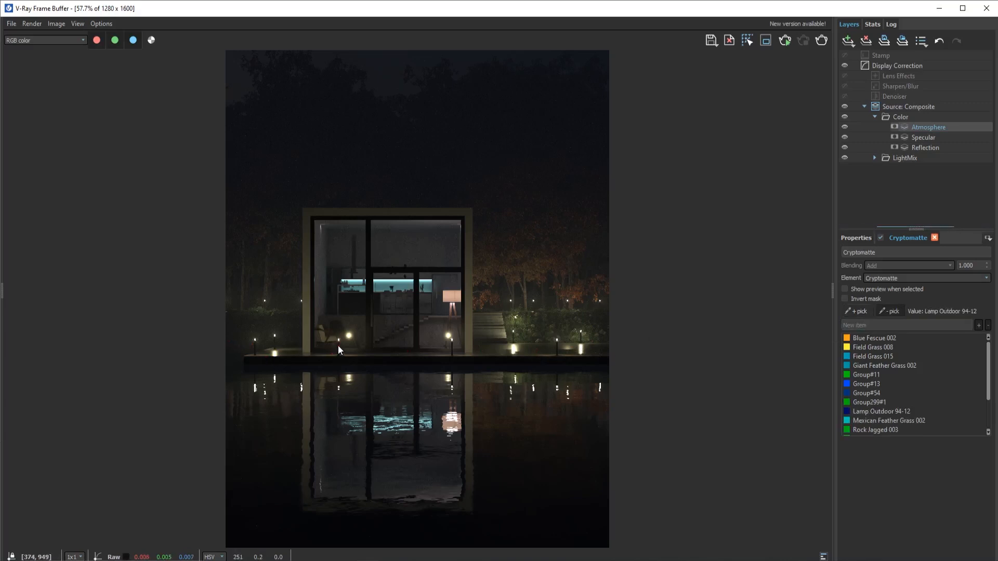
Step: Remove Lamp Outdoor 94-12 from the Atmosphere layer's Cryptomatte mask
{"action": "scroll", "coordinate": [263, 348], "scroll_direction": "up", "scroll_amount": 1}
{"action": "scroll", "coordinate": [483, 350], "scroll_direction": "up", "scroll_amount": 1}
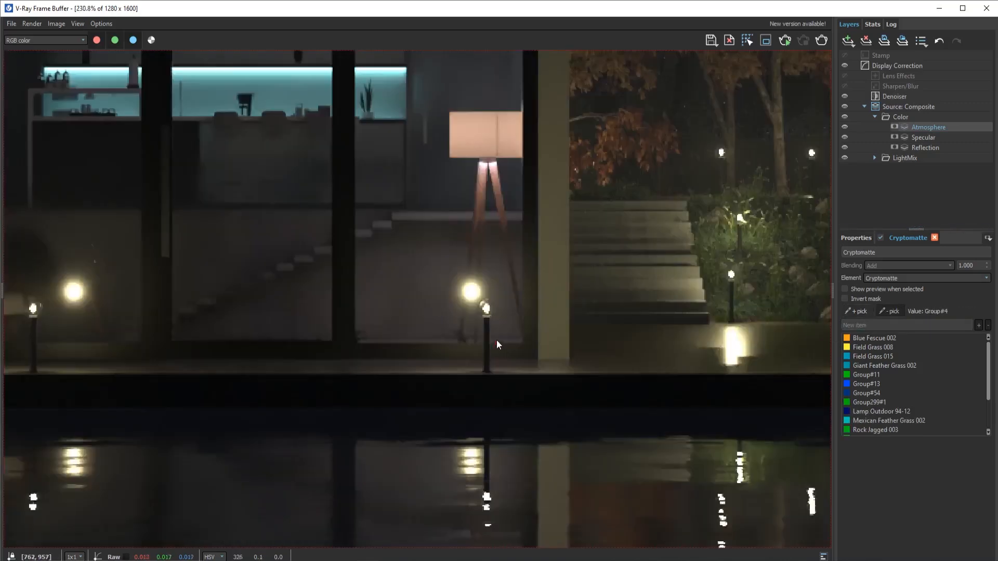
{"action": "left_click", "coordinate": [488, 317]}
{"action": "scroll", "coordinate": [491, 344], "scroll_direction": "down", "scroll_amount": 1}
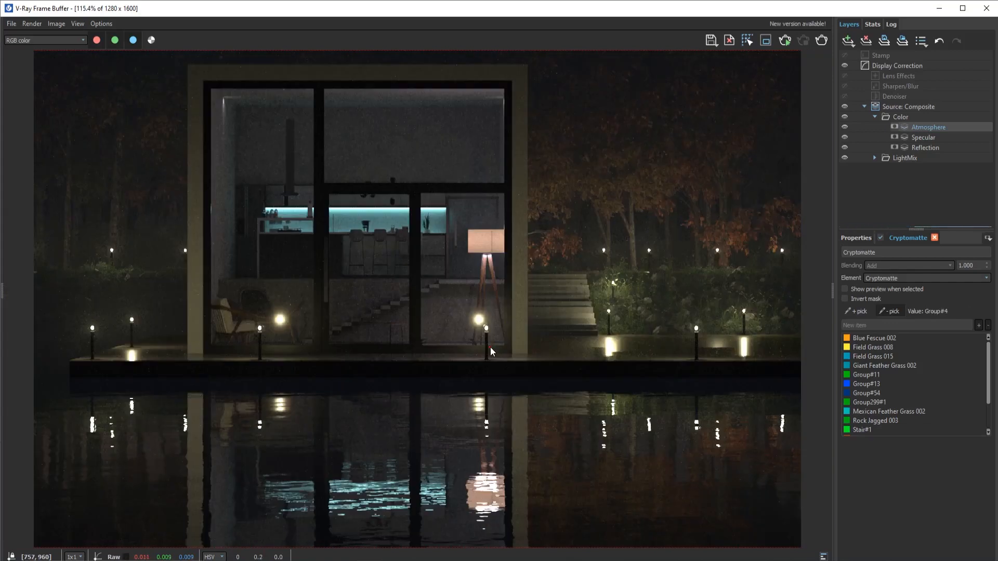
{"action": "scroll", "coordinate": [547, 354], "scroll_direction": "down", "scroll_amount": 1}
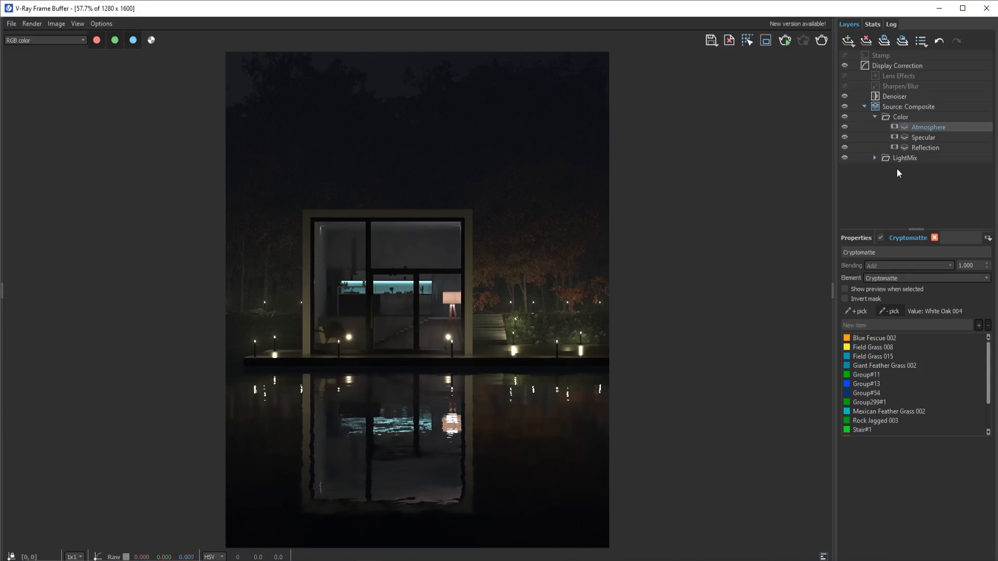
Step: Add a White Balance layer above the Atmosphere layer and lower its temperature to 3777.778
{"action": "right_click", "coordinate": [963, 127]}
{"action": "mouse_move", "coordinate": [971, 188]}
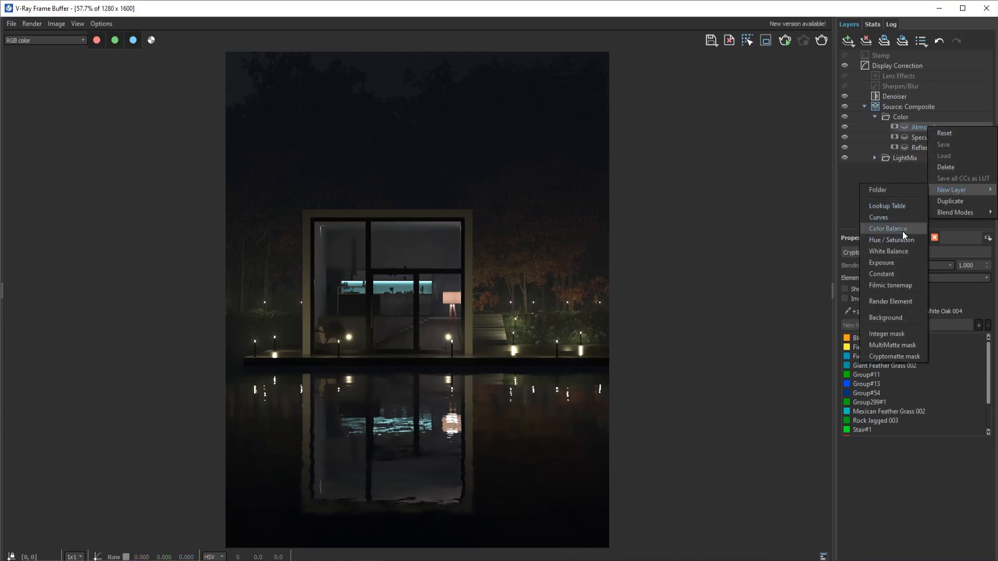
{"action": "left_click", "coordinate": [903, 251]}
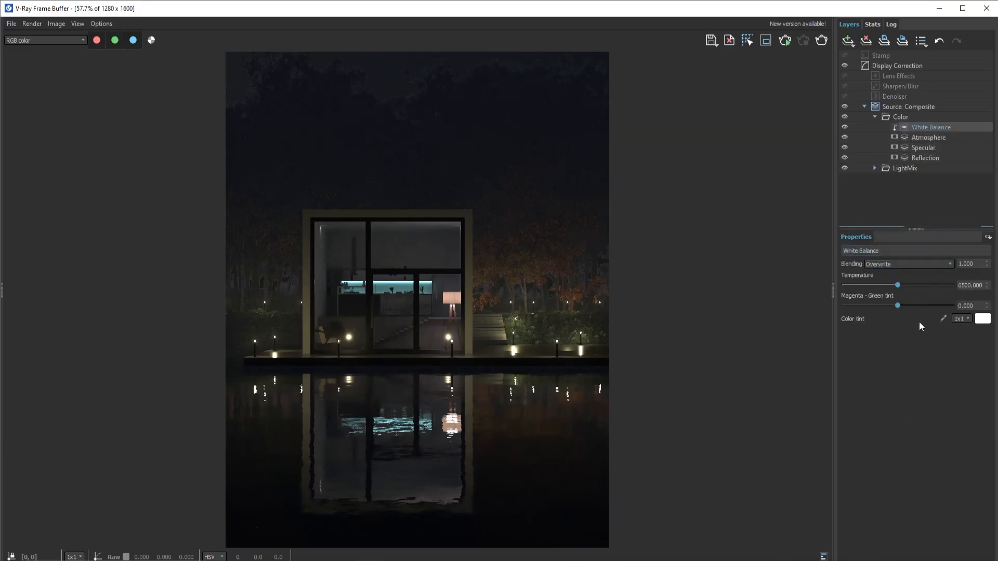
{"action": "left_click", "coordinate": [952, 137]}
{"action": "right_click", "coordinate": [953, 137]}
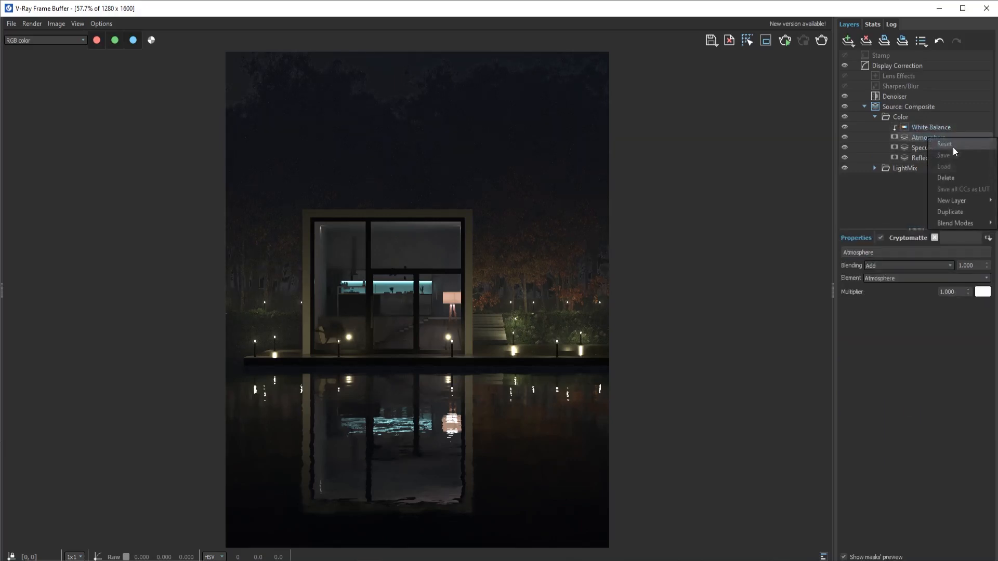
{"action": "left_click", "coordinate": [890, 182]}
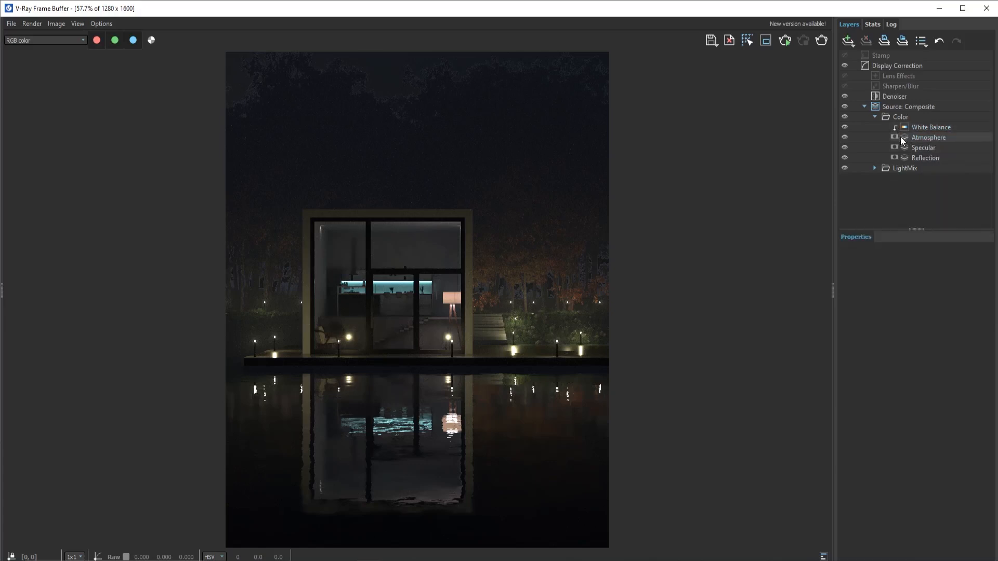
{"action": "left_click", "coordinate": [928, 130]}
{"action": "left_click_drag", "start_coordinate": [903, 286], "coordinate": [856, 294]}
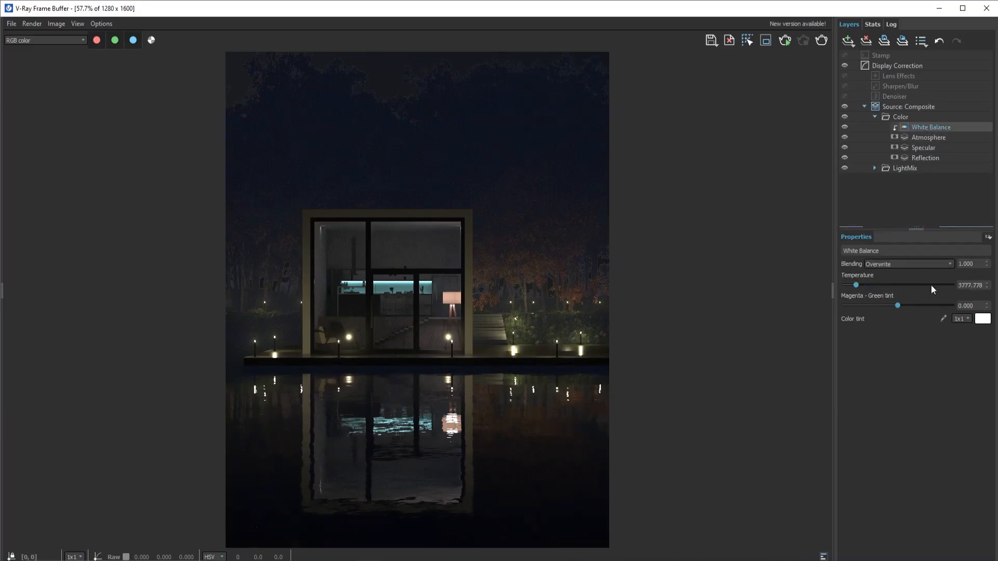
Step: Look through the properties of the Atmosphere, Specular and Reflection layers and leave no layer selected
{"action": "left_click", "coordinate": [923, 138]}
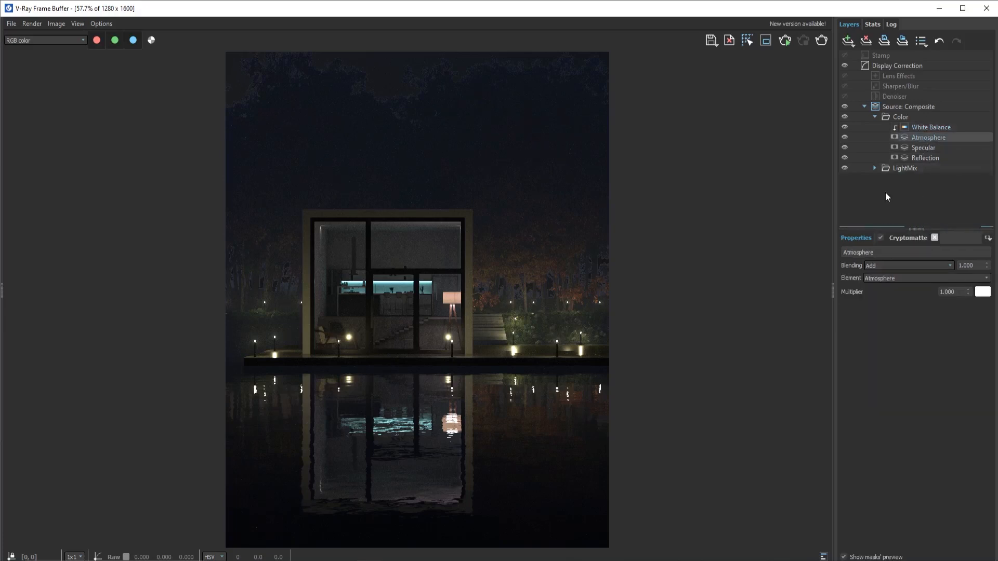
{"action": "left_click", "coordinate": [919, 151]}
{"action": "left_click", "coordinate": [920, 158]}
{"action": "left_click", "coordinate": [903, 220]}
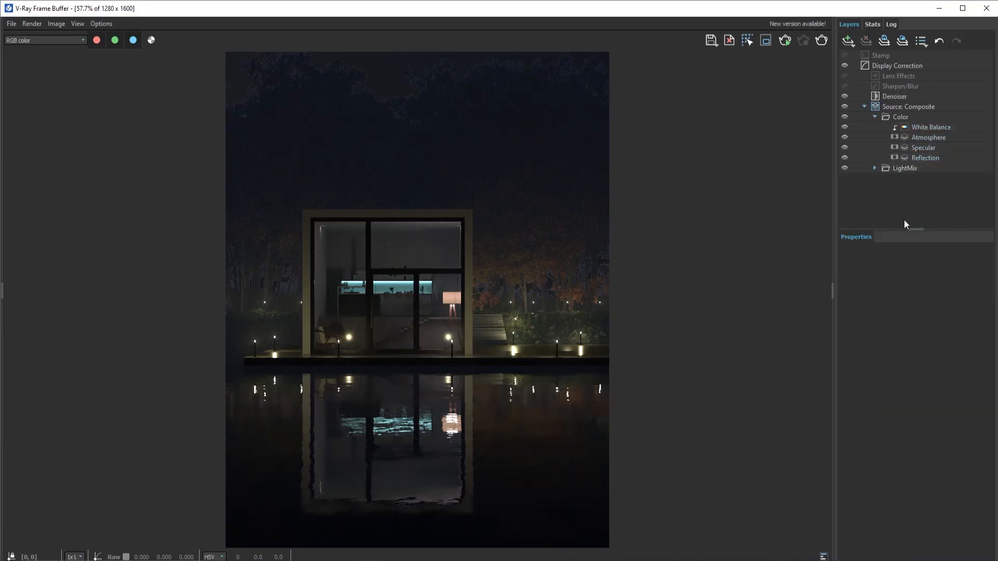
Step: Set the White Balance layer's temperature to 5028.986 and its magenta-green tint to 0.02
{"action": "left_click", "coordinate": [923, 130]}
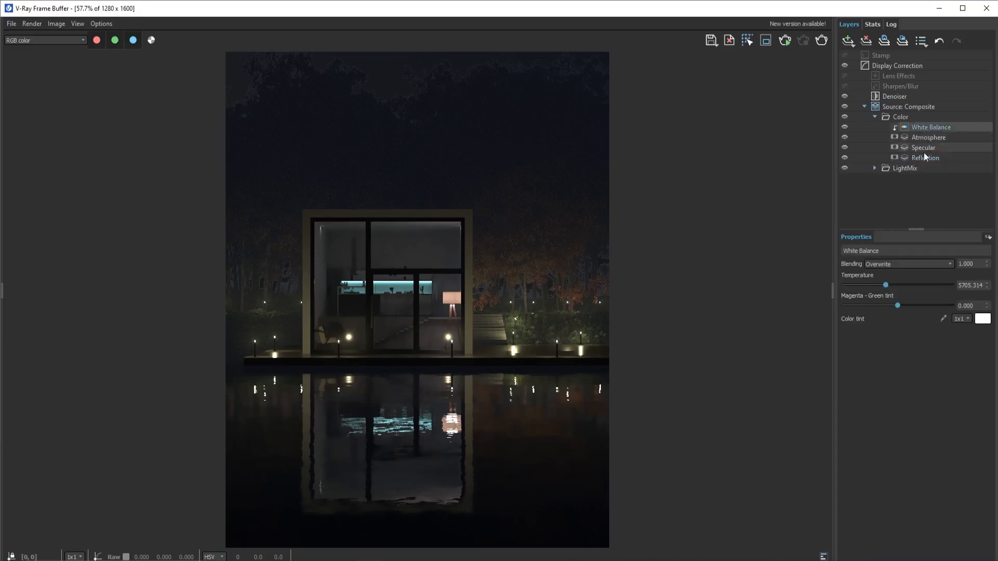
{"action": "left_click_drag", "start_coordinate": [882, 286], "coordinate": [904, 305]}
{"action": "double_click", "coordinate": [969, 306]}
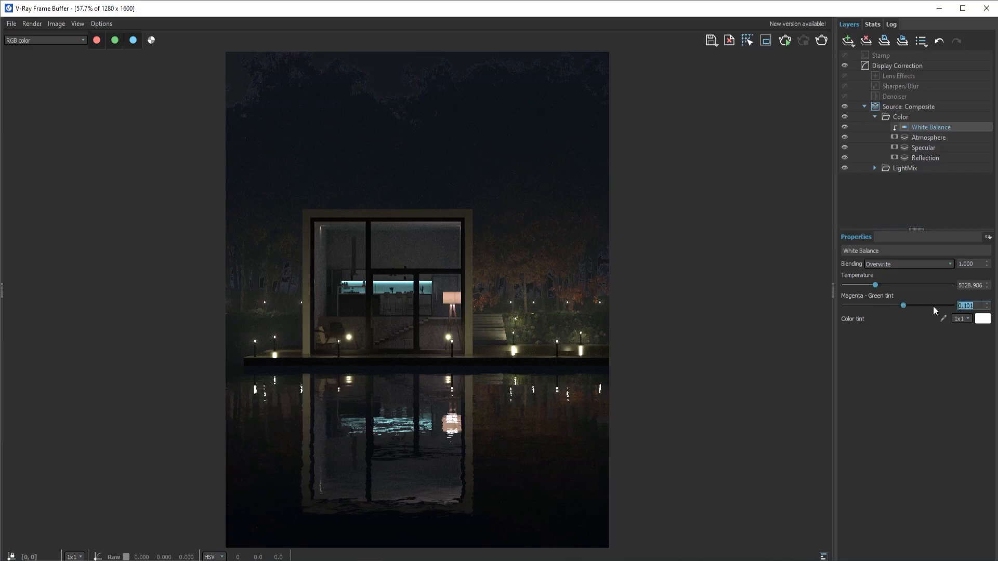
{"action": "type", "text": "0.02"}
{"action": "key", "text": "Return"}
{"action": "scroll", "coordinate": [547, 301], "scroll_direction": "up", "scroll_amount": 1}
{"action": "scroll", "coordinate": [547, 302], "scroll_direction": "down", "scroll_amount": 1}
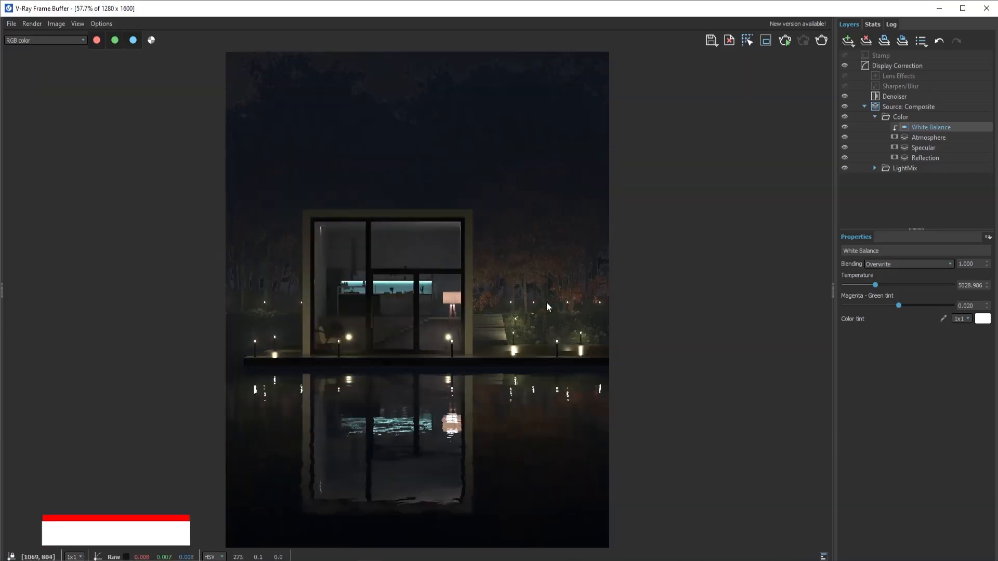
Step: Collapse the Color folder, inspect the glazing and deck lamps in the render up close, and expand the folder again
{"action": "left_click", "coordinate": [910, 198]}
{"action": "left_click", "coordinate": [875, 117]}
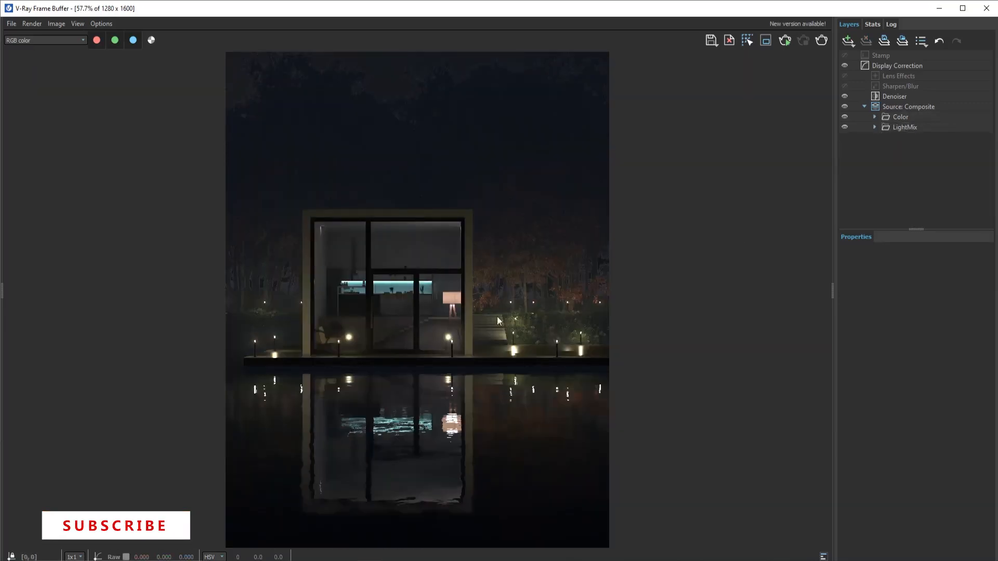
{"action": "scroll", "coordinate": [360, 364], "scroll_direction": "up", "scroll_amount": 1}
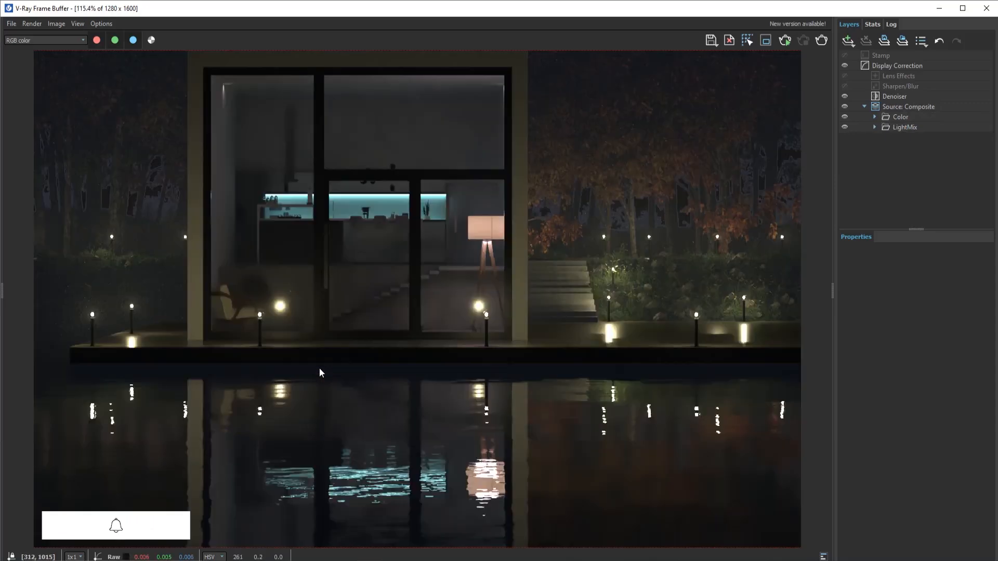
{"action": "scroll", "coordinate": [242, 308], "scroll_direction": "up", "scroll_amount": 1}
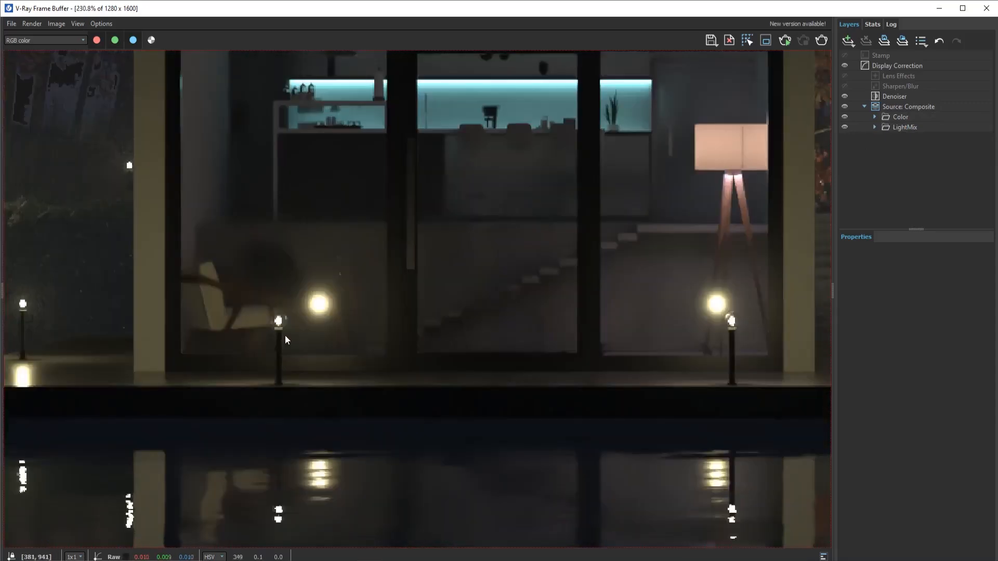
{"action": "scroll", "coordinate": [285, 335], "scroll_direction": "down", "scroll_amount": 2}
{"action": "left_click", "coordinate": [900, 116]}
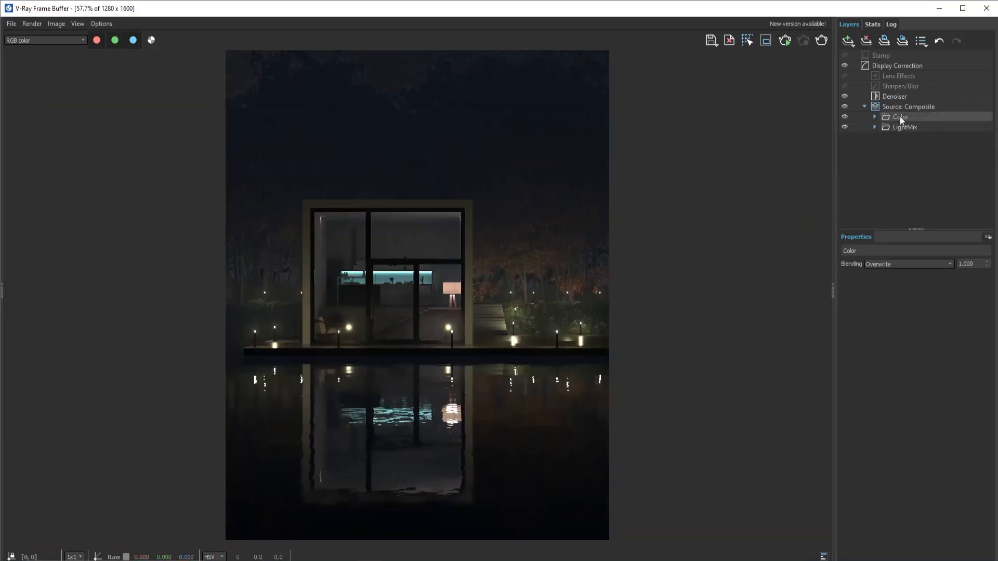
{"action": "left_click", "coordinate": [874, 116]}
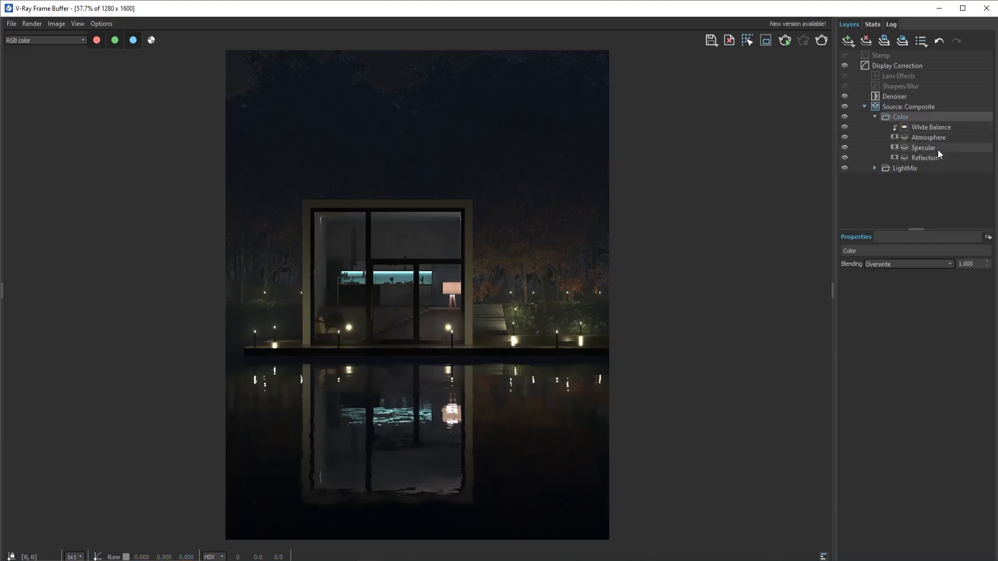
{"action": "left_click", "coordinate": [912, 195]}
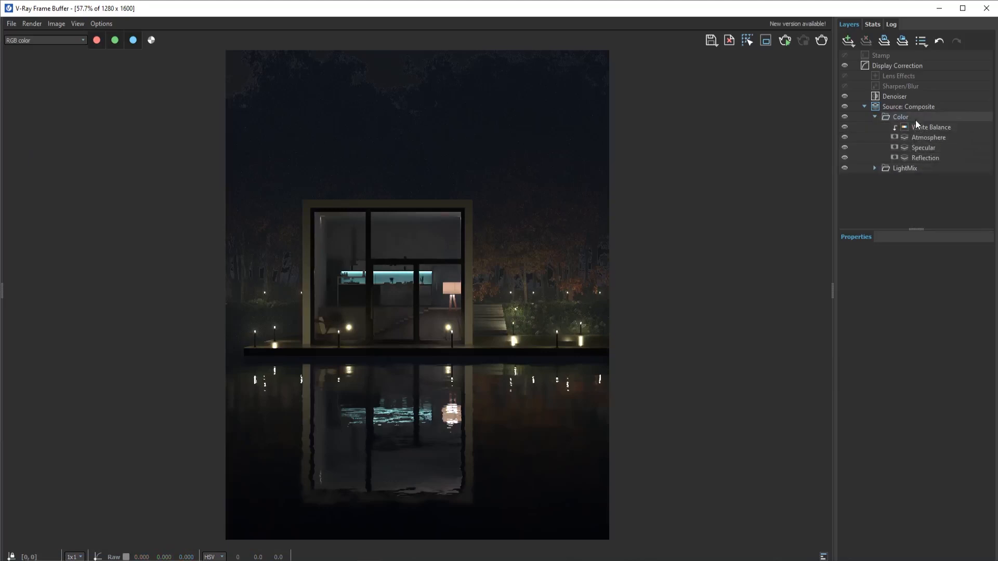
Step: Add a Render Element layer inside the Color folder and set its element to Refraction
{"action": "right_click", "coordinate": [916, 119]}
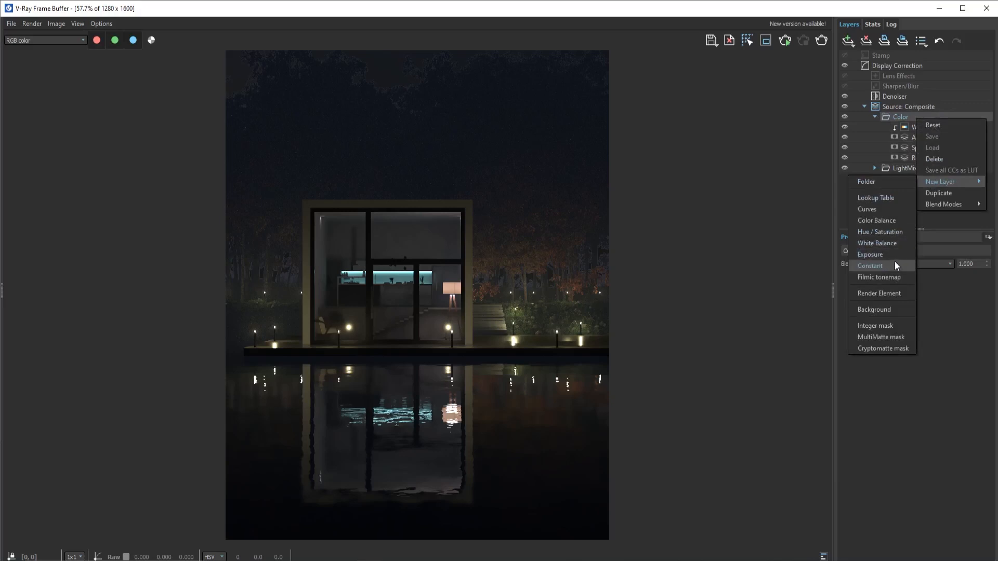
{"action": "left_click", "coordinate": [891, 293]}
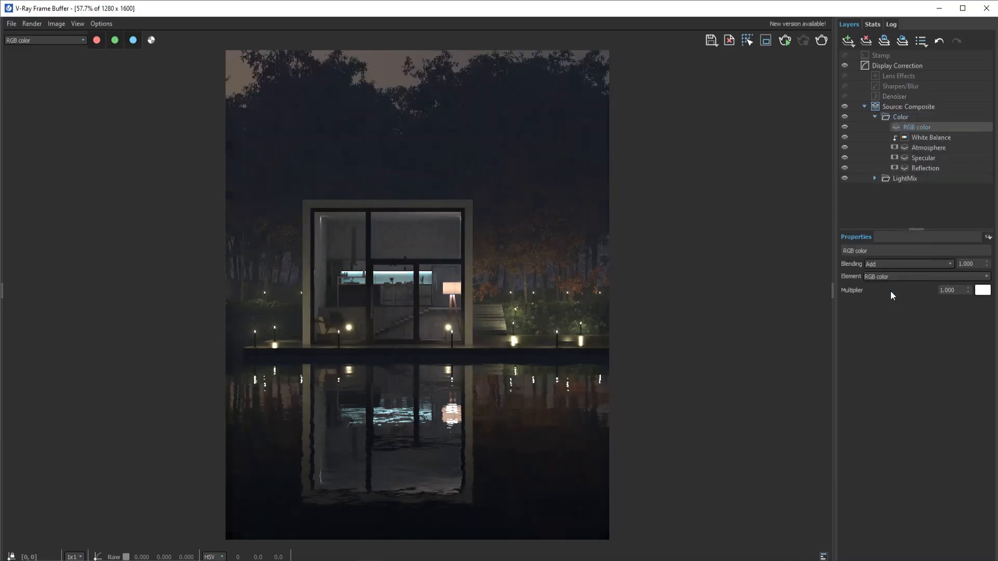
{"action": "left_click", "coordinate": [960, 277]}
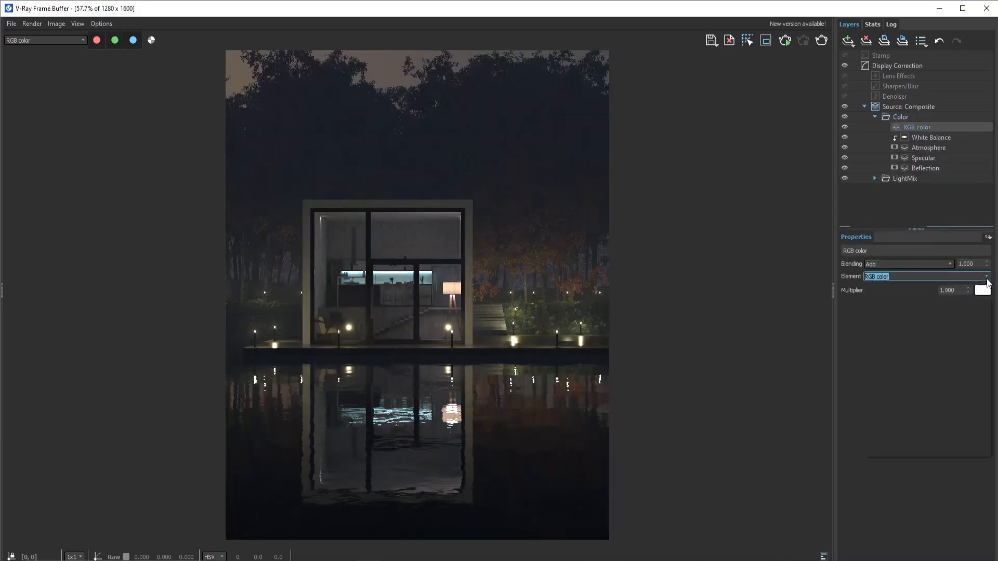
{"action": "left_click", "coordinate": [960, 277]}
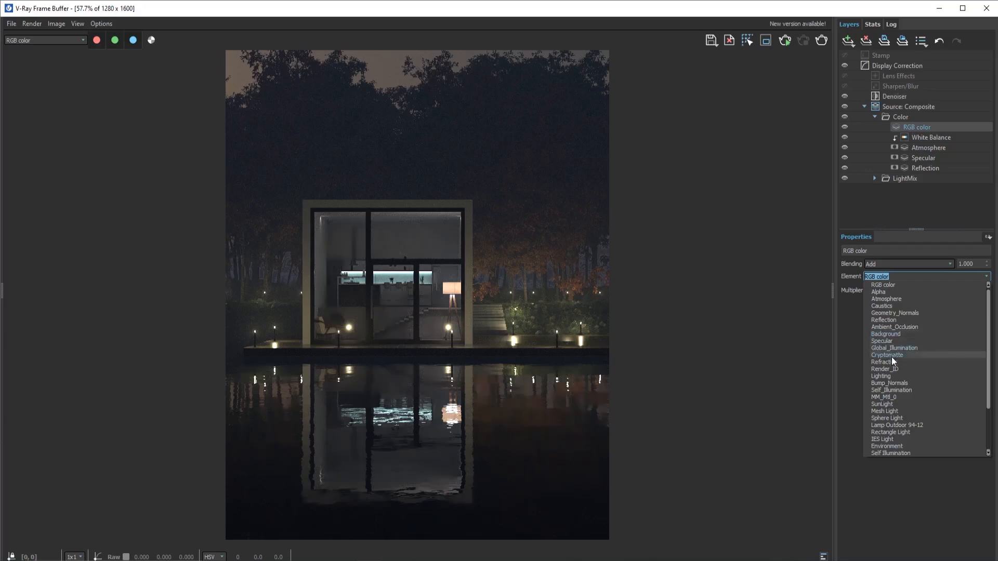
{"action": "left_click", "coordinate": [912, 362]}
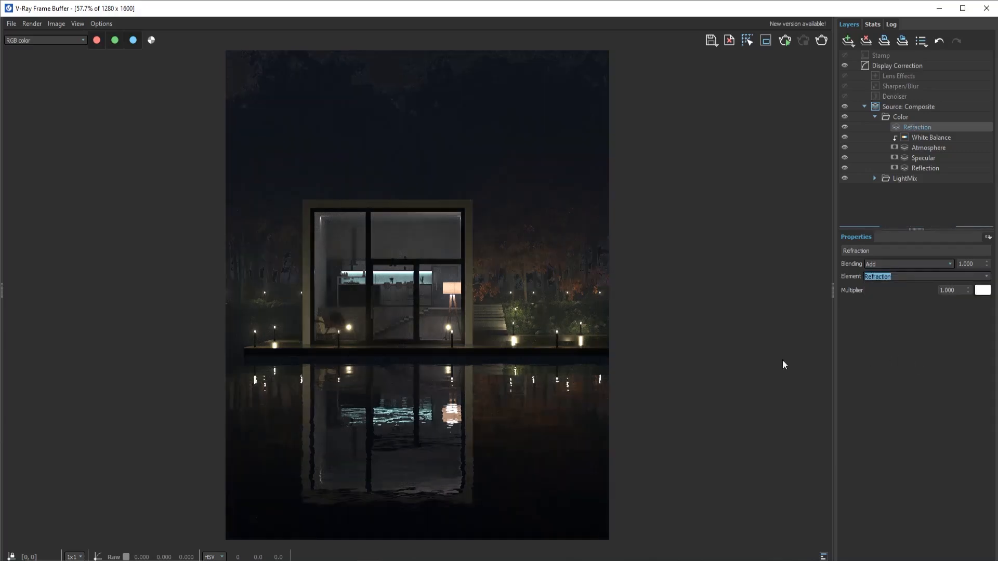
Step: Add a Cryptomatte mask to the Refraction layer and pick the house glazing, Group#5 and Group#4, into it
{"action": "left_click", "coordinate": [988, 238]}
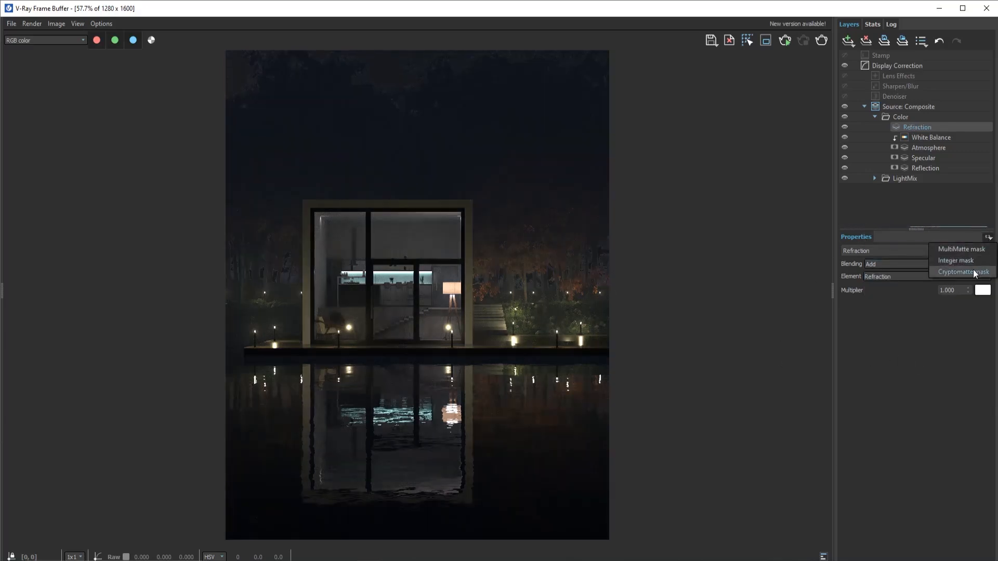
{"action": "left_click", "coordinate": [957, 273]}
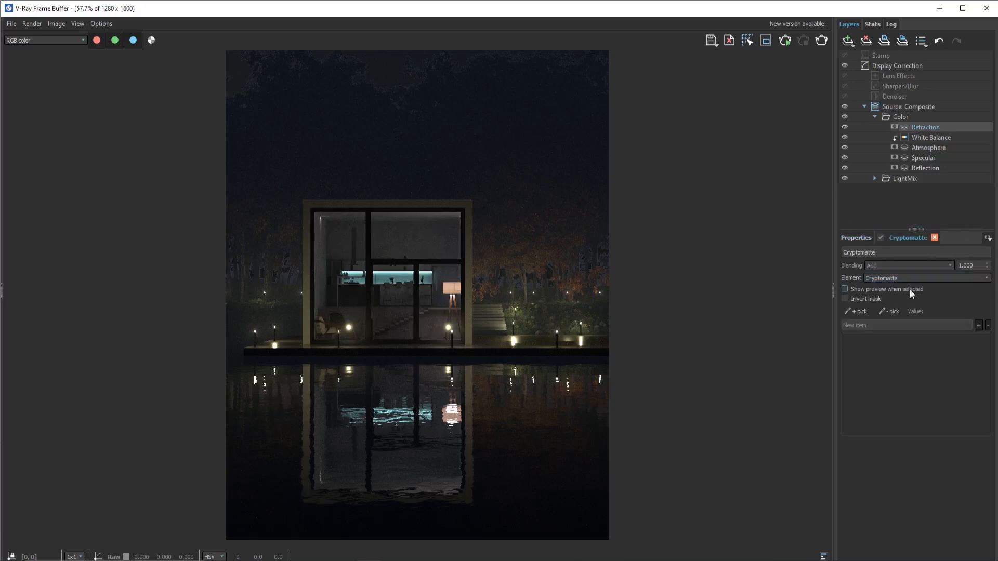
{"action": "left_click", "coordinate": [434, 282]}
{"action": "scroll", "coordinate": [411, 287], "scroll_direction": "up", "scroll_amount": 1}
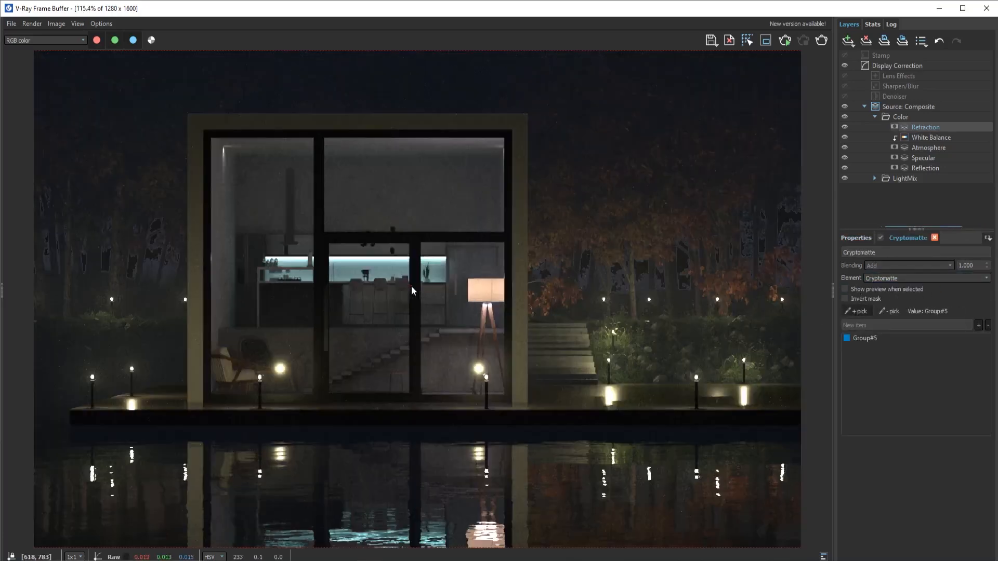
{"action": "left_click", "coordinate": [412, 247]}
Step: Add the deck lamps (Lamp Outdoor 94-12), the deck (Group#9) and the water (Group#54) to the Refraction layer's mask
{"action": "scroll", "coordinate": [412, 248], "scroll_direction": "up", "scroll_amount": 2}
{"action": "scroll", "coordinate": [414, 232], "scroll_direction": "down", "scroll_amount": 1}
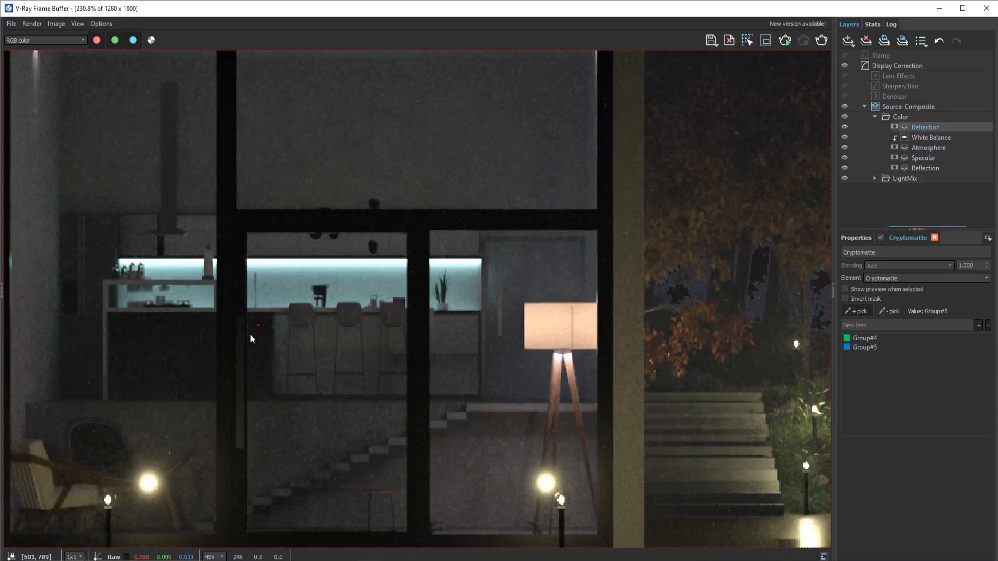
{"action": "scroll", "coordinate": [237, 344], "scroll_direction": "down", "scroll_amount": 2}
{"action": "scroll", "coordinate": [531, 433], "scroll_direction": "up", "scroll_amount": 2}
{"action": "scroll", "coordinate": [423, 429], "scroll_direction": "up", "scroll_amount": 1}
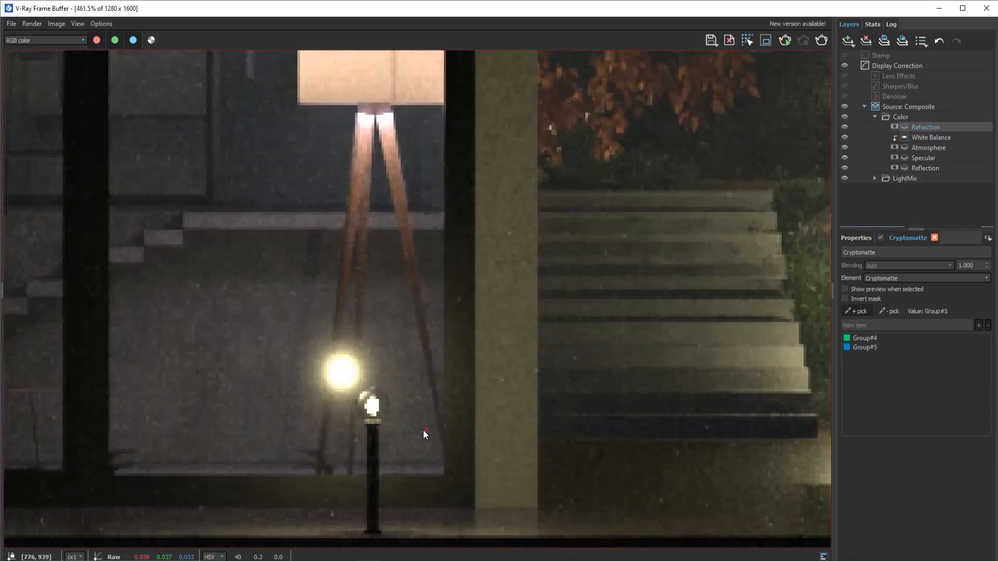
{"action": "left_click", "coordinate": [375, 408]}
{"action": "scroll", "coordinate": [376, 407], "scroll_direction": "down", "scroll_amount": 2}
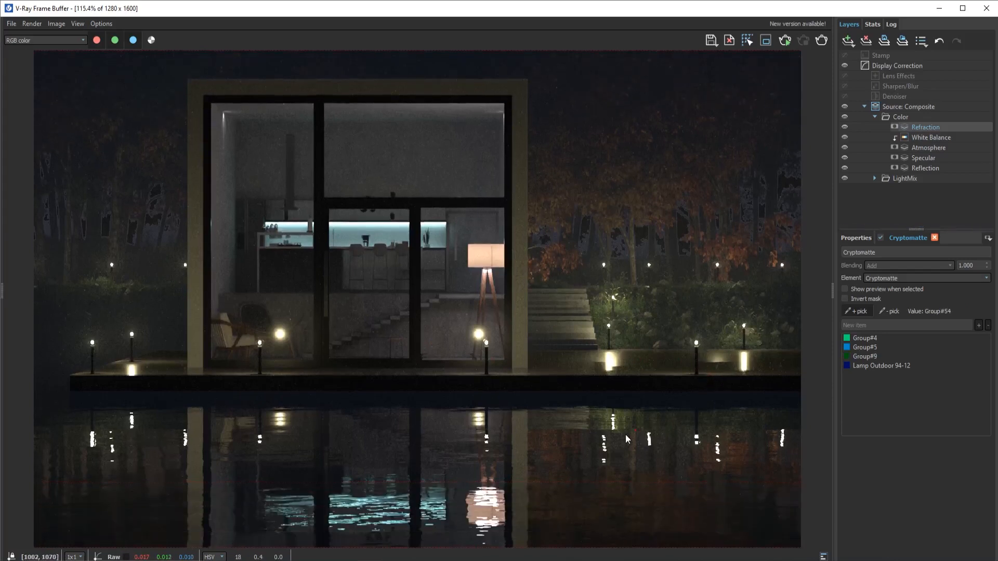
{"action": "left_click", "coordinate": [703, 396]}
{"action": "scroll", "coordinate": [618, 435], "scroll_direction": "down", "scroll_amount": 1}
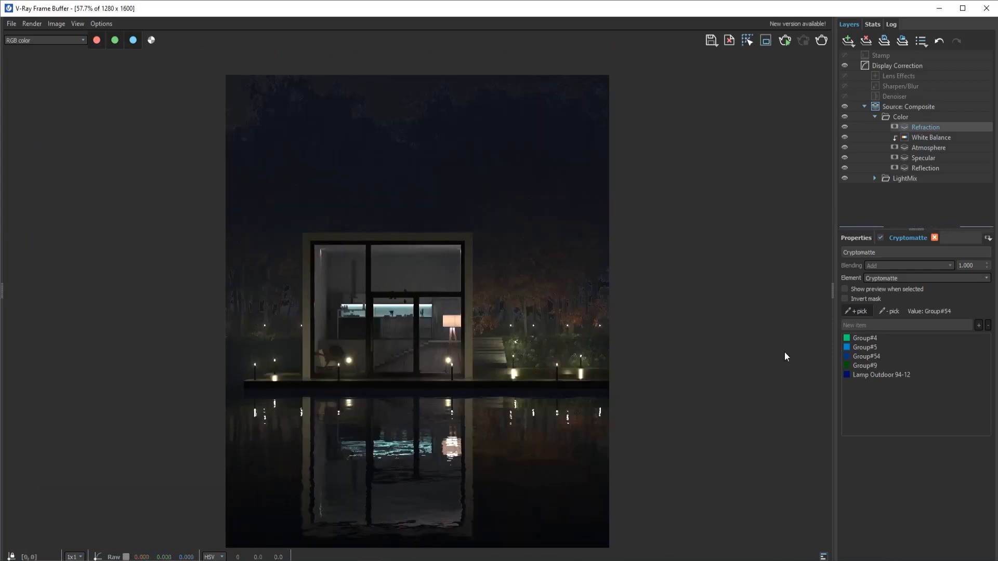
Step: Preview the Refraction mask, remove the deck, Group#9, from it, and turn the preview off
{"action": "left_click", "coordinate": [845, 289]}
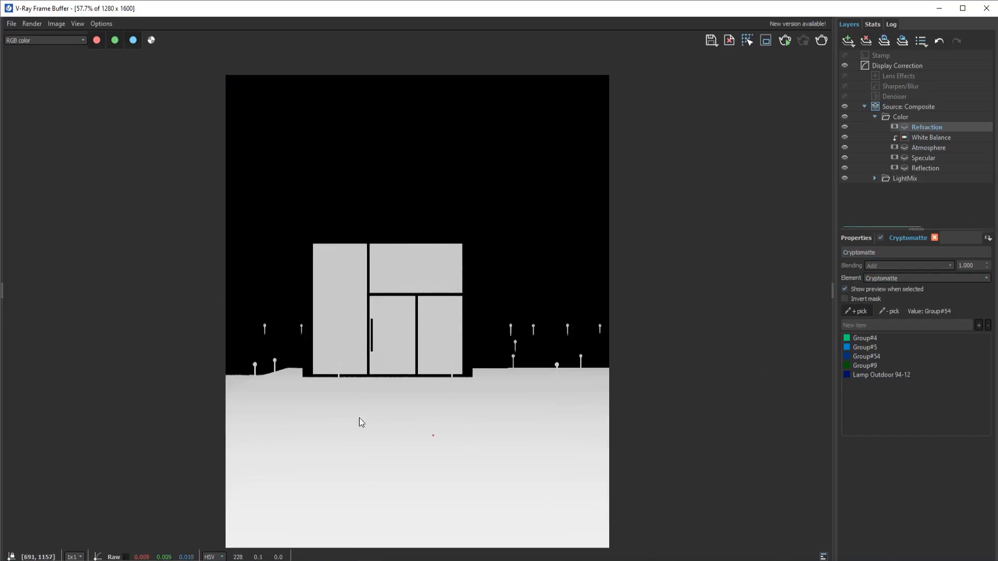
{"action": "left_click", "coordinate": [888, 311]}
{"action": "left_click", "coordinate": [506, 375]}
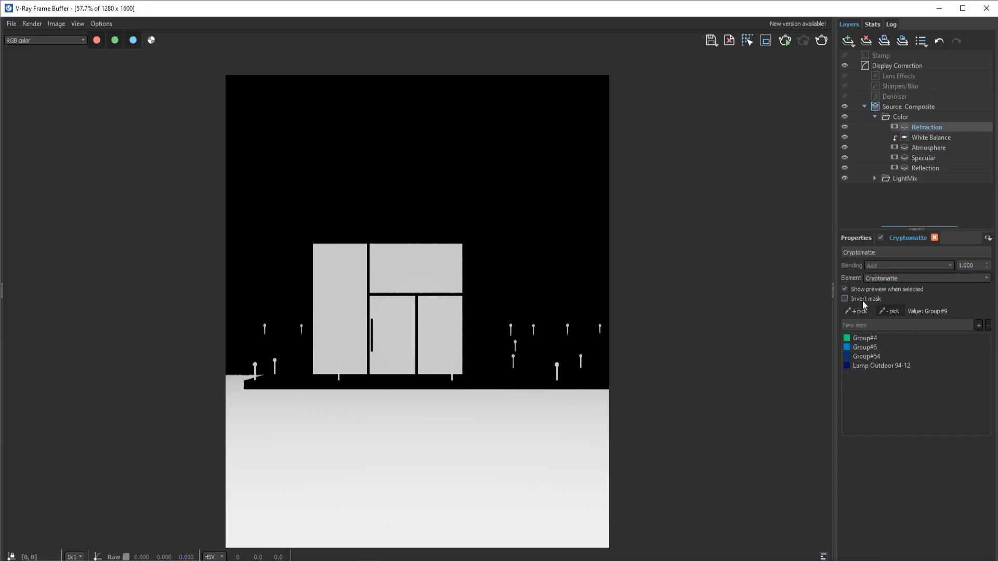
{"action": "left_click", "coordinate": [846, 289]}
Step: Set the Refraction layer's blending to Screen with a multiplier of 0.7 and leave no layer selected
{"action": "left_click", "coordinate": [863, 239]}
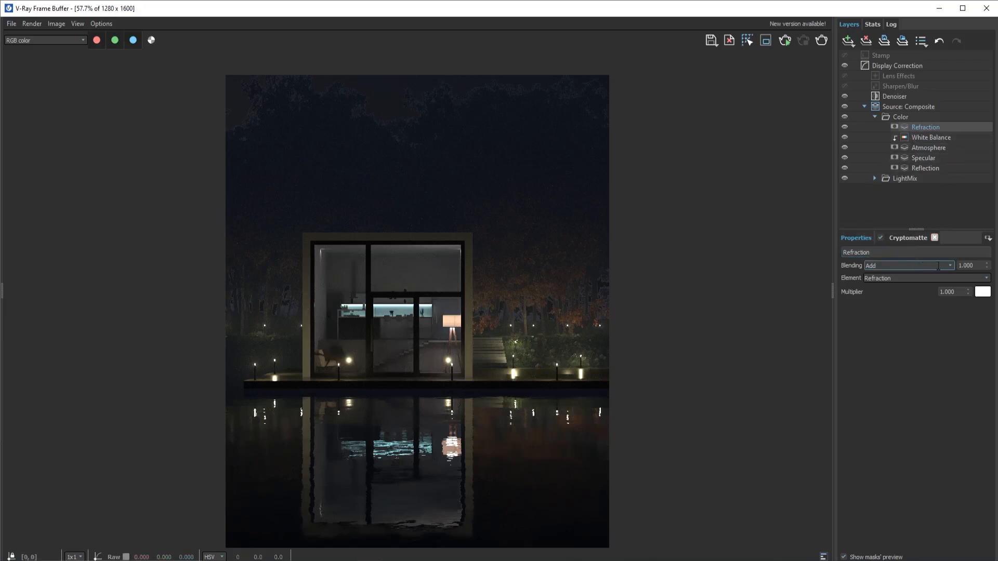
{"action": "left_click", "coordinate": [947, 264]}
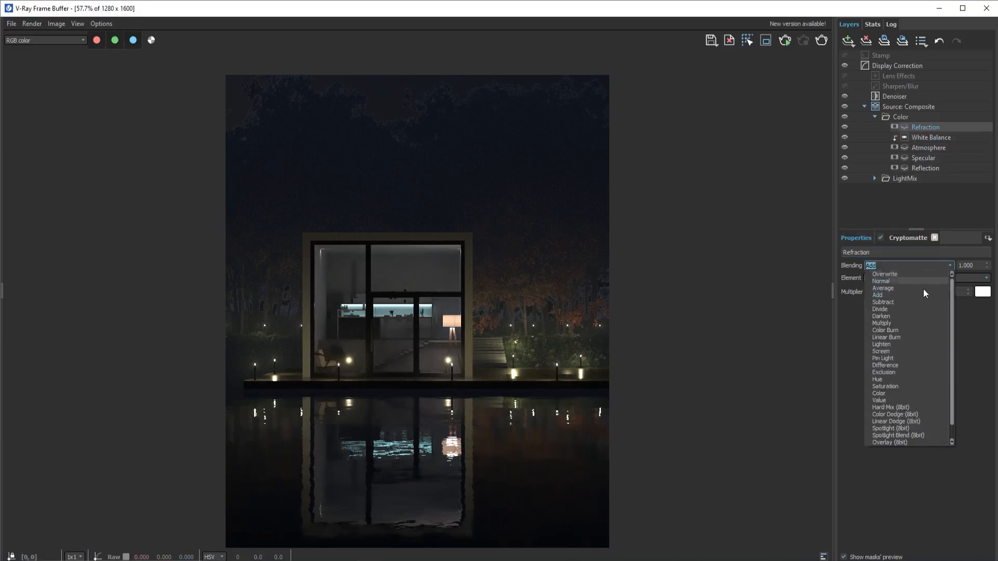
{"action": "left_click", "coordinate": [896, 351]}
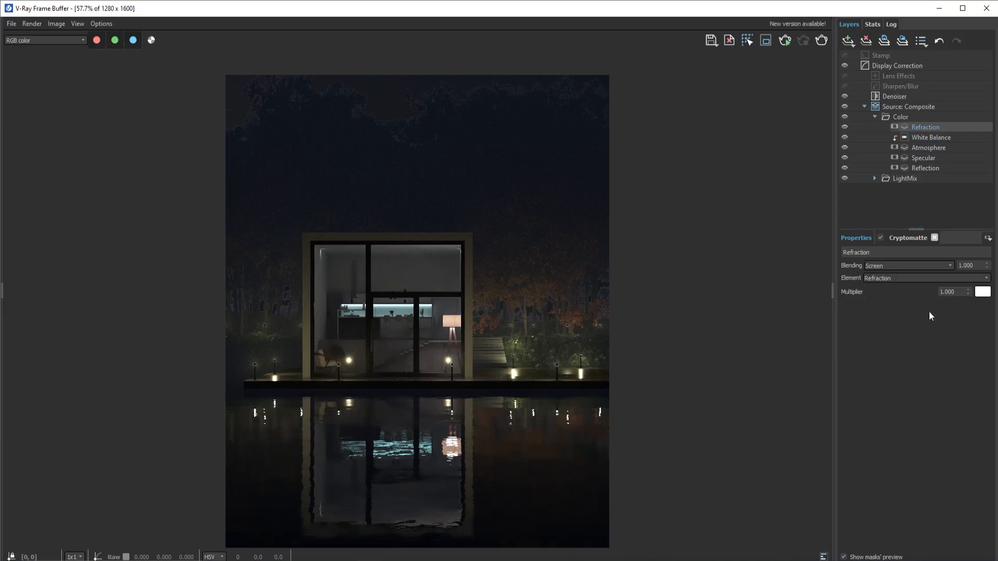
{"action": "left_click_drag", "start_coordinate": [961, 294], "coordinate": [918, 299]}
{"action": "type", "text": ".7"}
{"action": "key", "text": "Return"}
{"action": "left_click", "coordinate": [894, 200]}
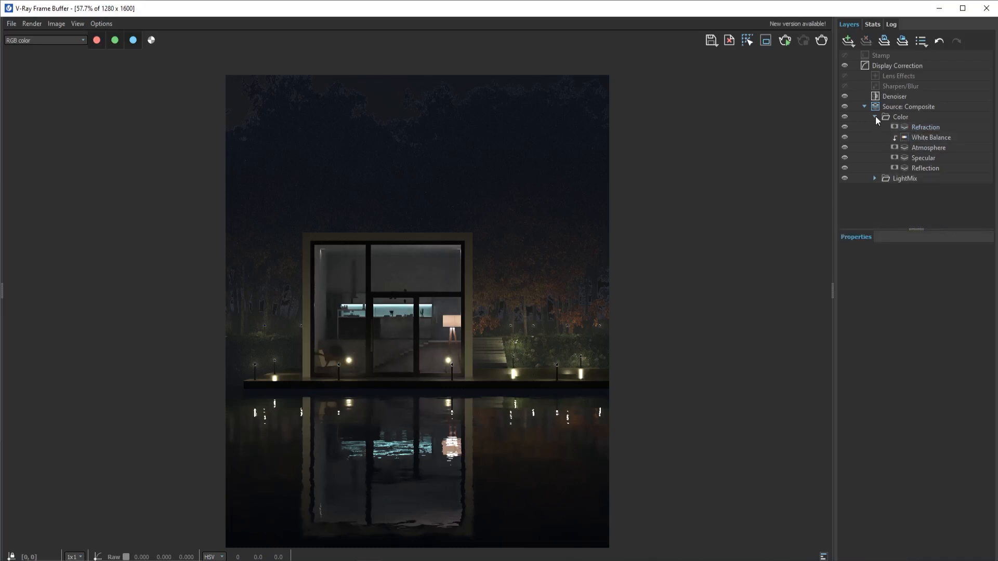
Step: Collapse the Color folder, inspect the composited render at several zoom levels, and reopen the folder
{"action": "left_click", "coordinate": [875, 117]}
{"action": "left_click", "coordinate": [908, 115]}
{"action": "left_click", "coordinate": [875, 117]}
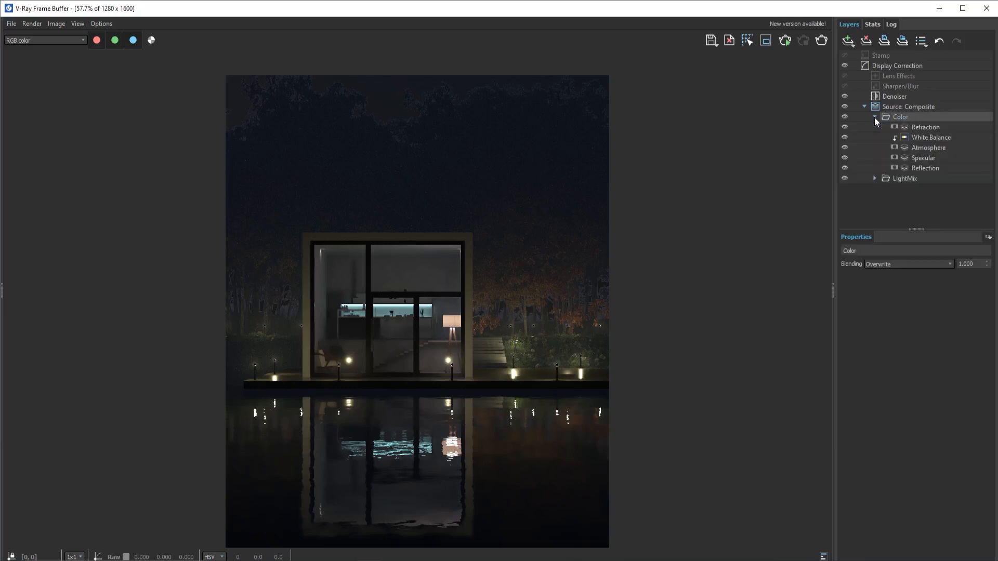
{"action": "left_click", "coordinate": [874, 117]}
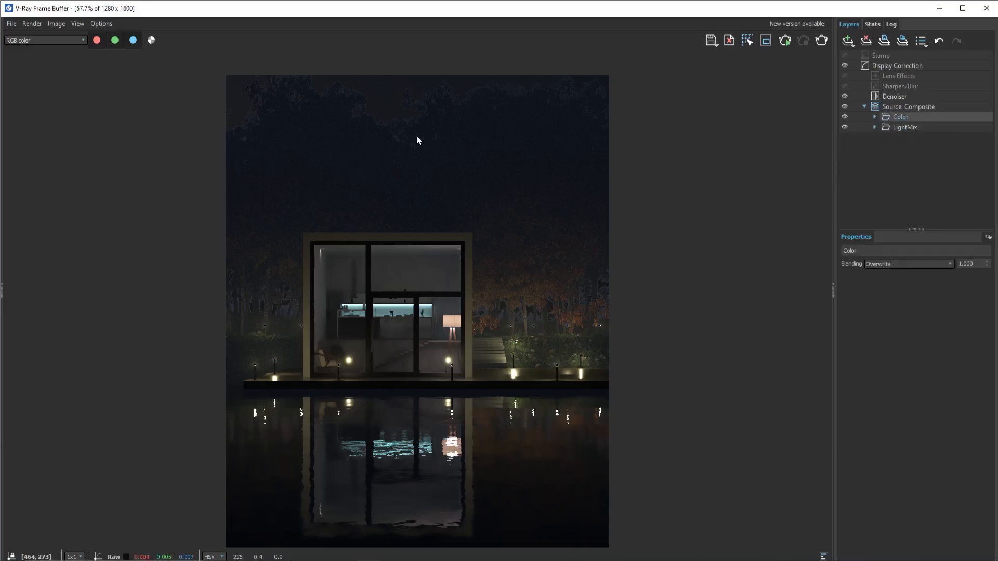
{"action": "scroll", "coordinate": [417, 138], "scroll_direction": "up", "scroll_amount": 9}
{"action": "scroll", "coordinate": [426, 219], "scroll_direction": "down", "scroll_amount": 9}
{"action": "left_click", "coordinate": [874, 116]}
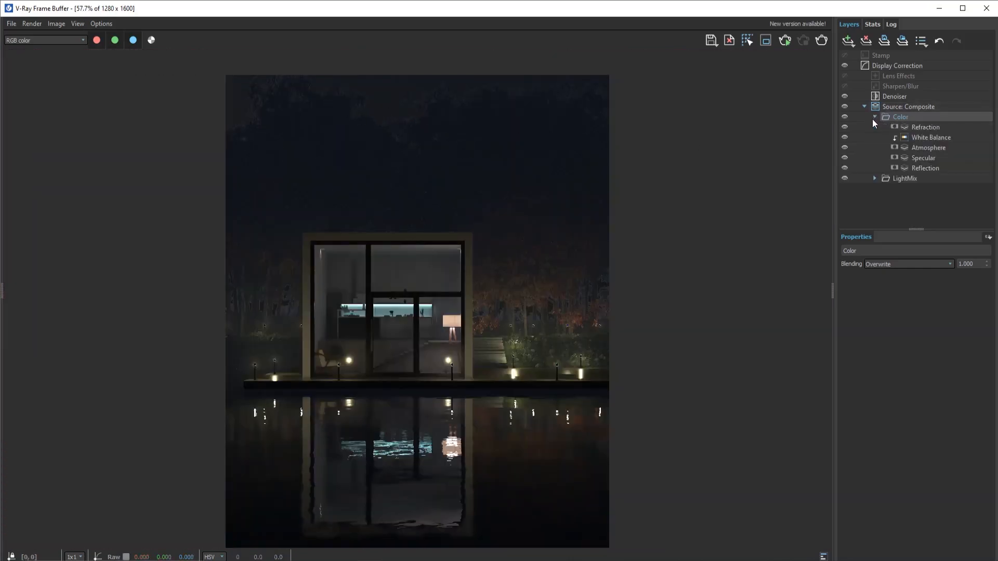
Step: Inspect the Atmosphere layer's Cryptomatte mask items and check the sky and trees in the render at several zoom levels
{"action": "left_click", "coordinate": [921, 129]}
{"action": "left_click", "coordinate": [934, 147]}
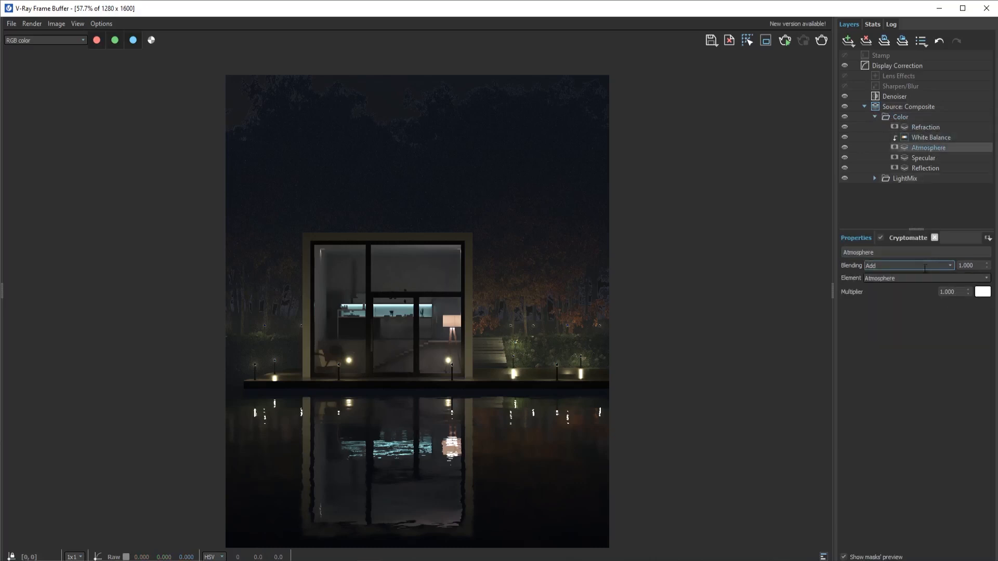
{"action": "left_click", "coordinate": [908, 238]}
{"action": "left_click", "coordinate": [856, 312]}
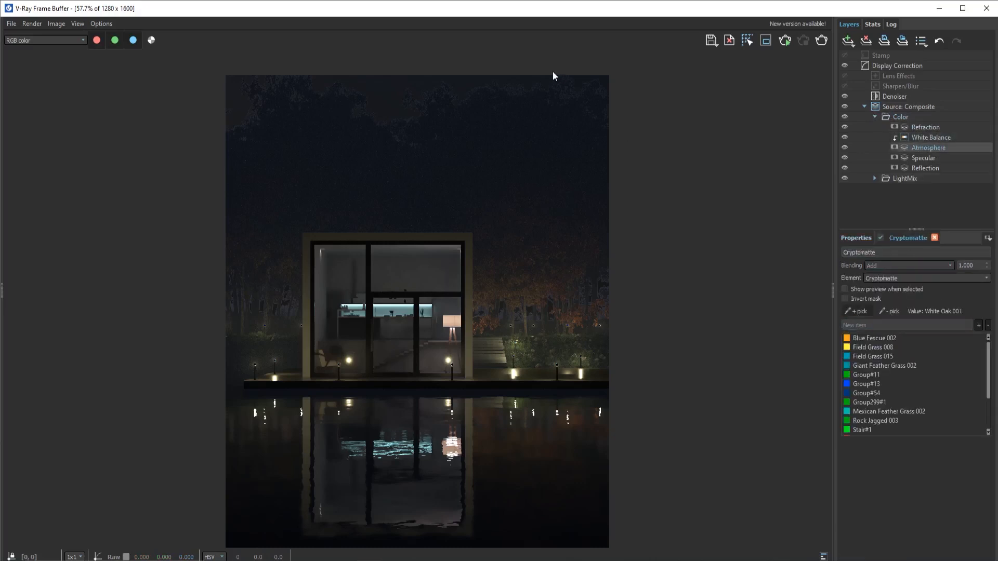
{"action": "scroll", "coordinate": [401, 100], "scroll_direction": "up", "scroll_amount": 2}
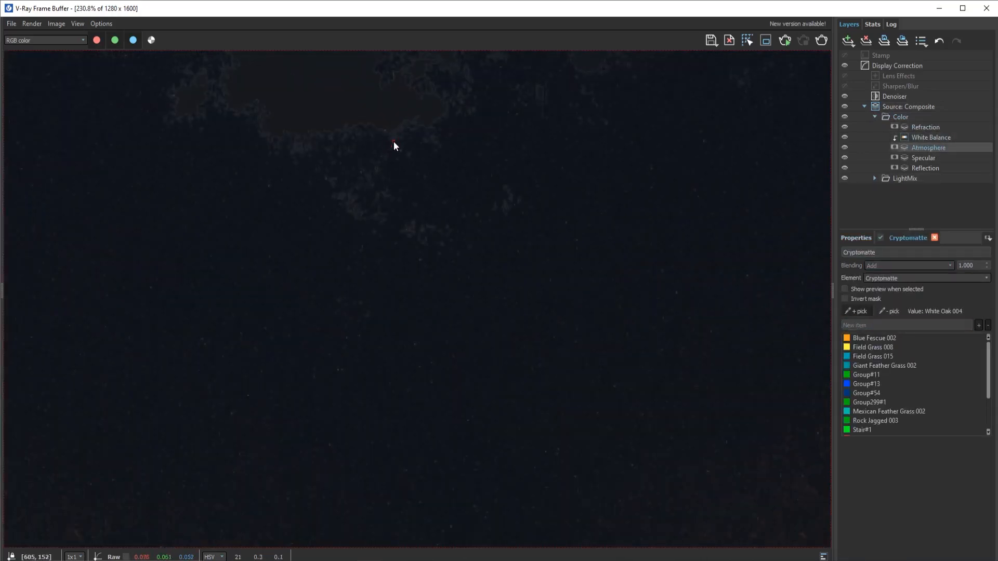
{"action": "scroll", "coordinate": [397, 136], "scroll_direction": "down", "scroll_amount": 2}
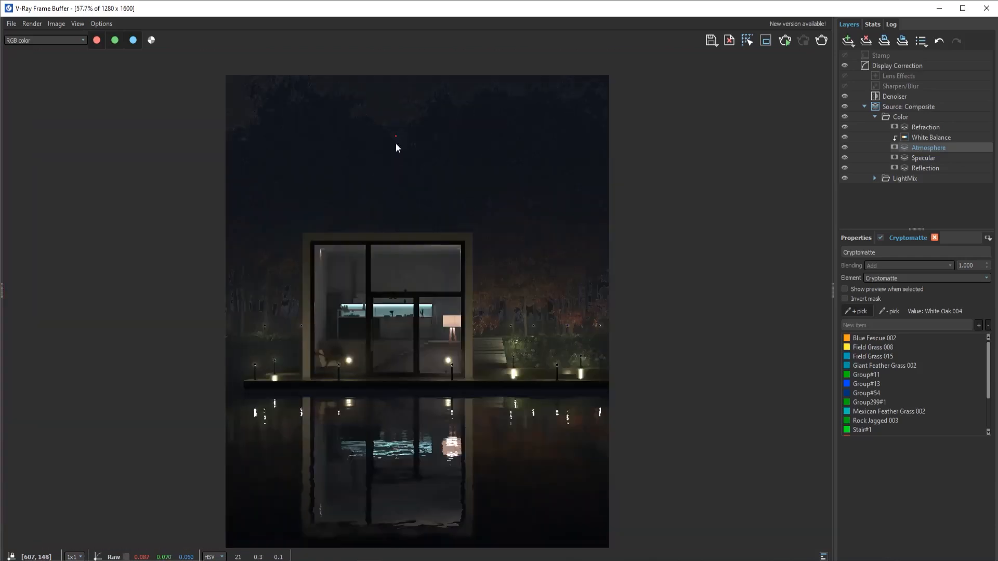
{"action": "scroll", "coordinate": [541, 325], "scroll_direction": "up", "scroll_amount": 1}
{"action": "scroll", "coordinate": [540, 323], "scroll_direction": "down", "scroll_amount": 1}
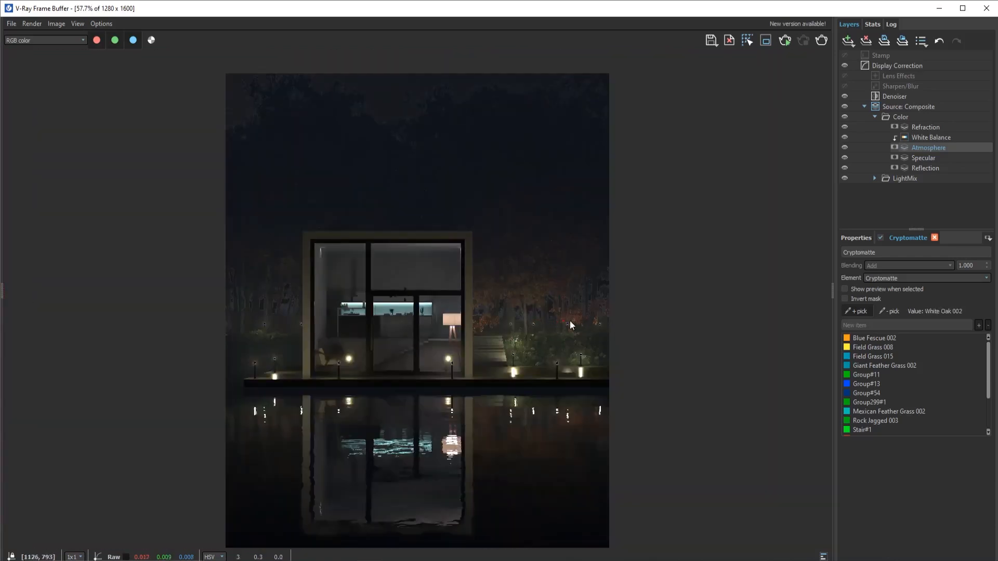
Step: Try a Background layer in the Color folder with horizontal offset -0.585 and vertical offset -0.333, and delete it
{"action": "left_click", "coordinate": [924, 119]}
{"action": "right_click", "coordinate": [928, 121]}
{"action": "mouse_move", "coordinate": [962, 185]}
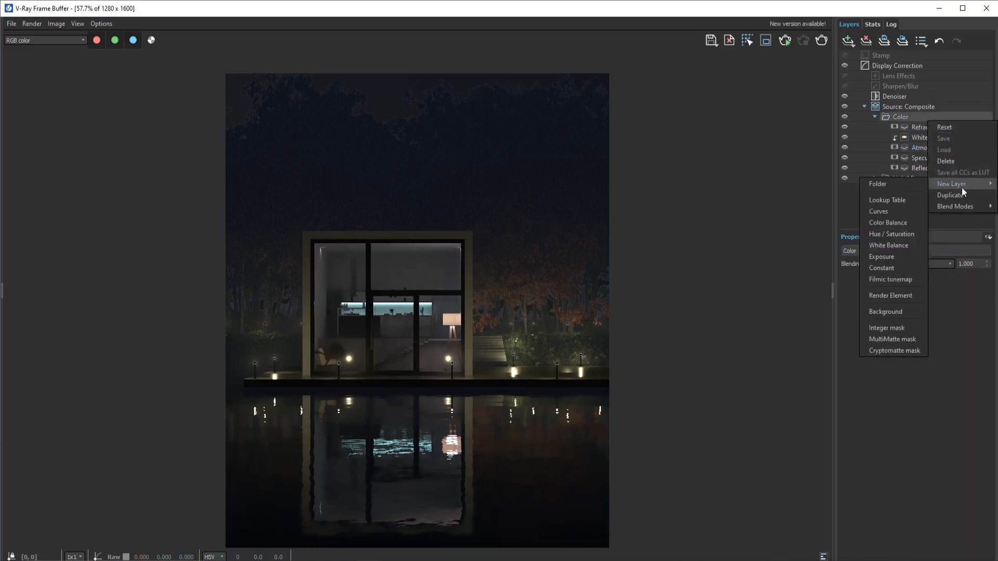
{"action": "left_click", "coordinate": [897, 311]}
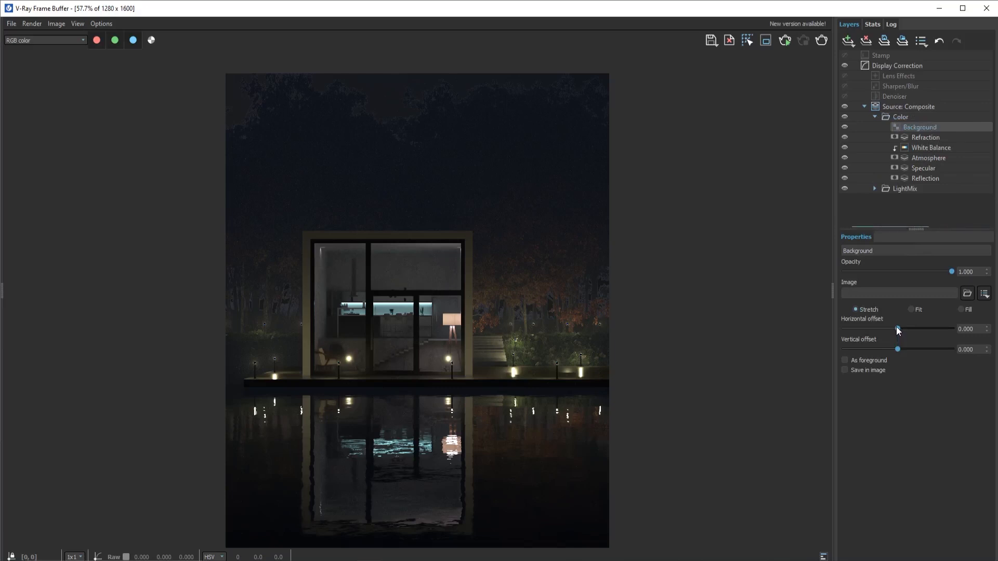
{"action": "left_click_drag", "start_coordinate": [898, 329], "coordinate": [881, 351]}
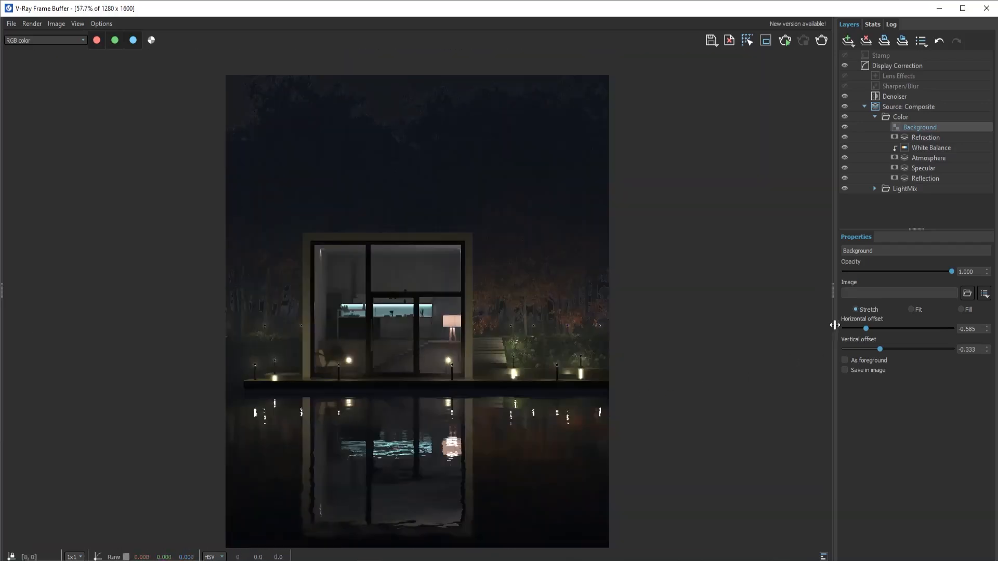
{"action": "right_click", "coordinate": [924, 128]}
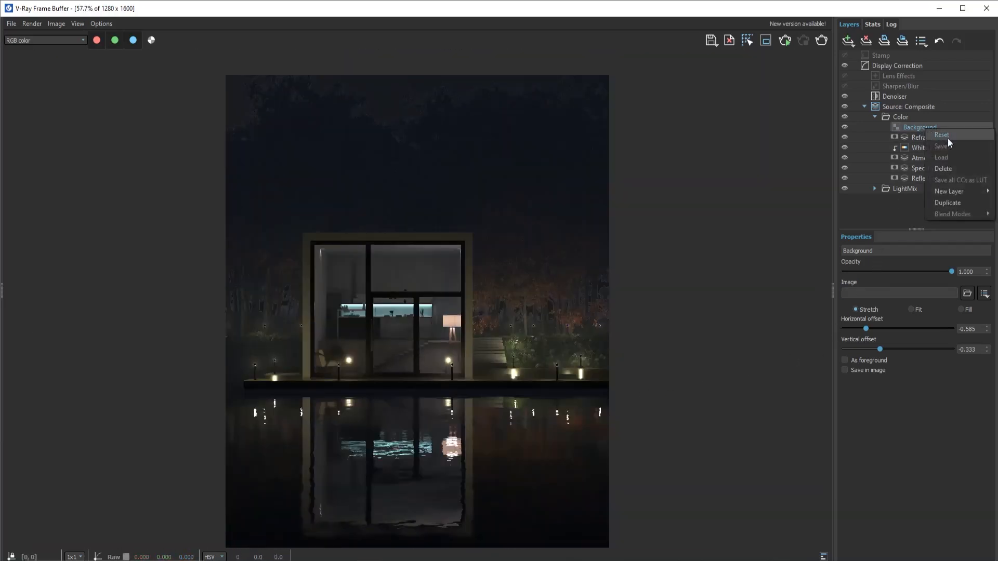
{"action": "left_click", "coordinate": [949, 169]}
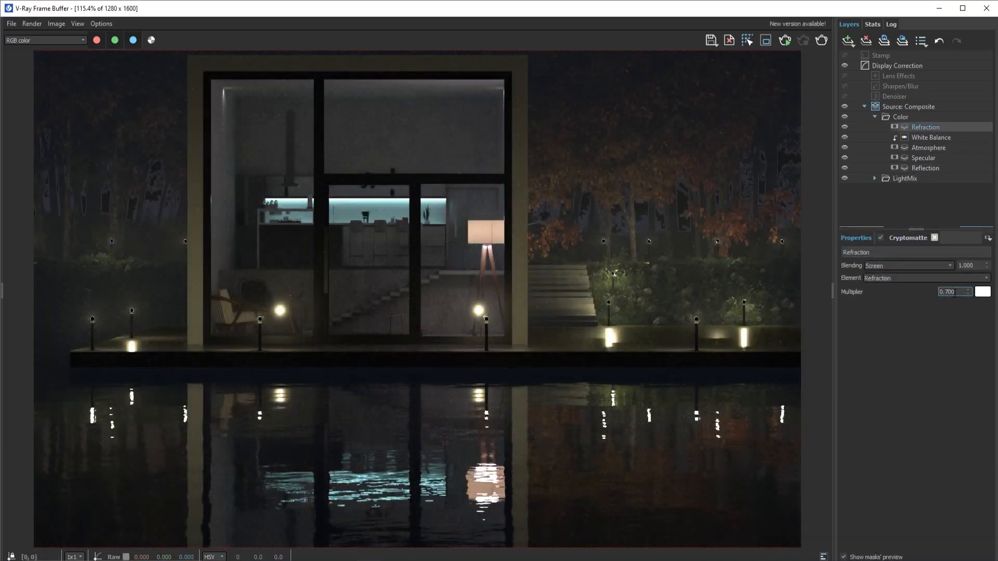
Step: Set the Refraction layer's multiplier to 1 and its blending to Add
{"action": "left_click_drag", "start_coordinate": [955, 293], "coordinate": [936, 292]}
{"action": "type", "text": "1"}
{"action": "key", "text": "Return"}
{"action": "left_click", "coordinate": [950, 265]}
{"action": "left_click", "coordinate": [891, 294]}
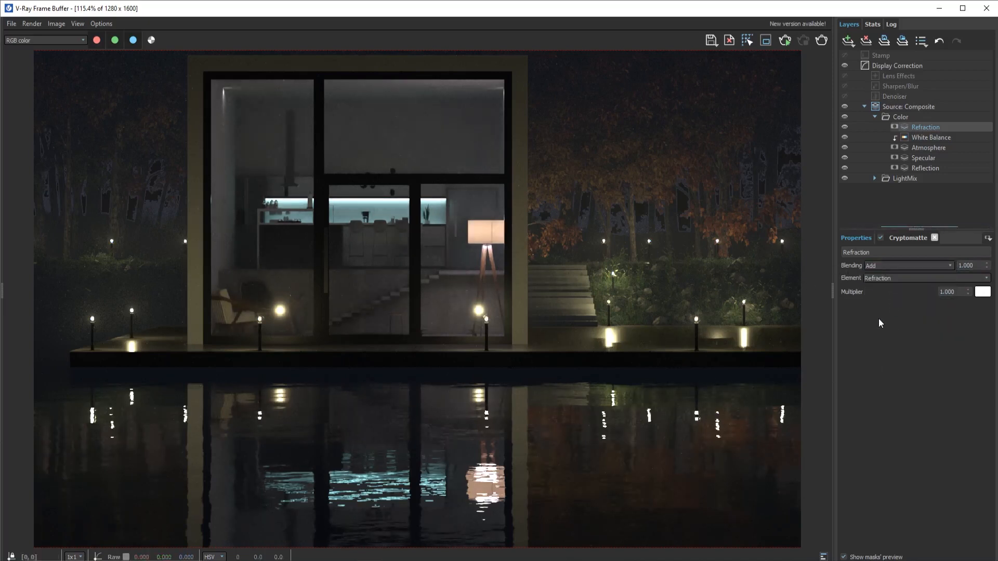
{"action": "scroll", "coordinate": [535, 337], "scroll_direction": "down", "scroll_amount": 2}
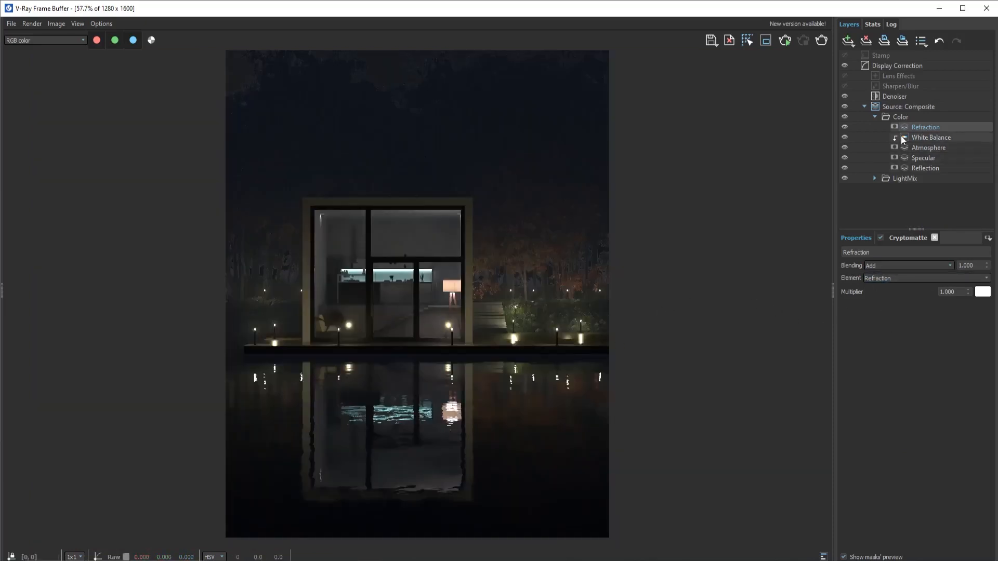
Step: Collapse the Color folder and add an Exposure layer with exposure 0.652, highlight burn 0.314 and contrast 0.121
{"action": "left_click", "coordinate": [877, 117]}
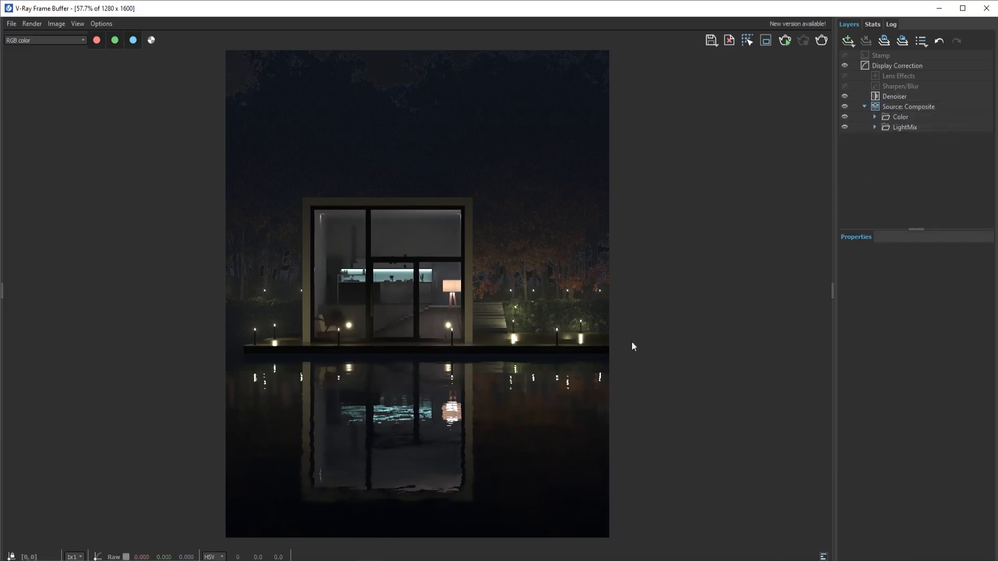
{"action": "left_click", "coordinate": [846, 42]}
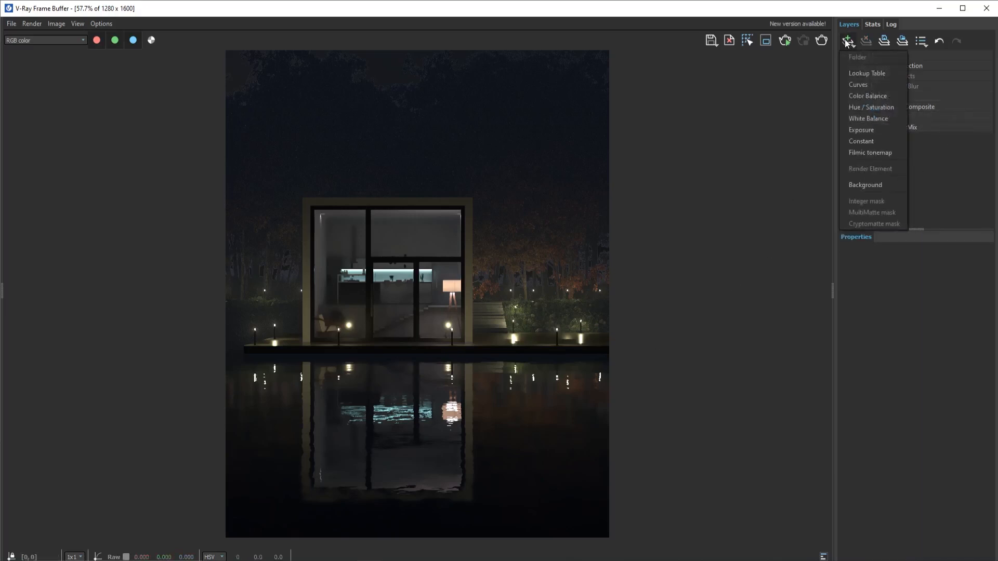
{"action": "left_click", "coordinate": [880, 130]}
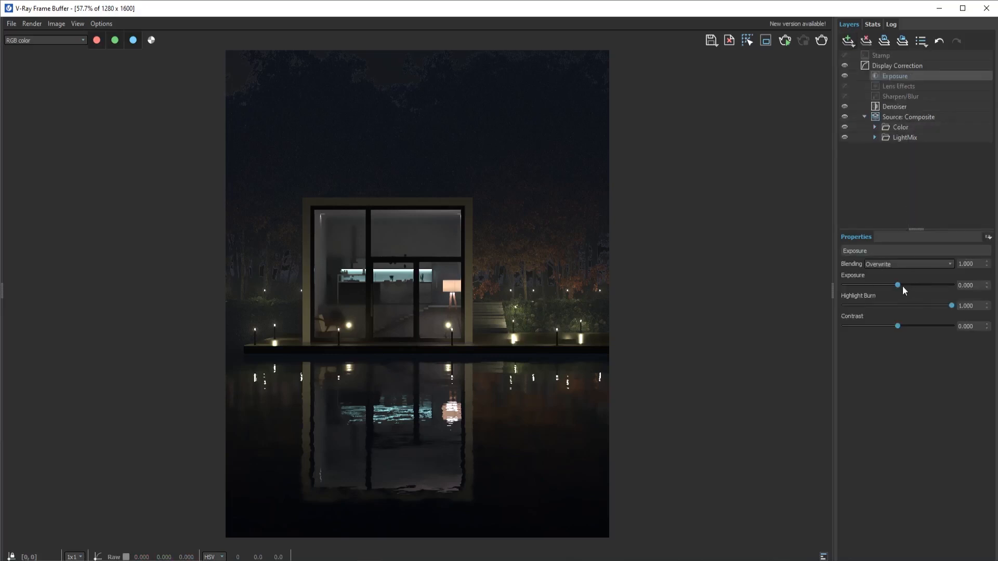
{"action": "mouse_move", "coordinate": [903, 286]}
{"action": "left_mouse_down"}
{"action": "mouse_move", "coordinate": [883, 313]}
{"action": "mouse_move", "coordinate": [840, 318]}
{"action": "mouse_move", "coordinate": [903, 326]}
{"action": "left_mouse_up"}
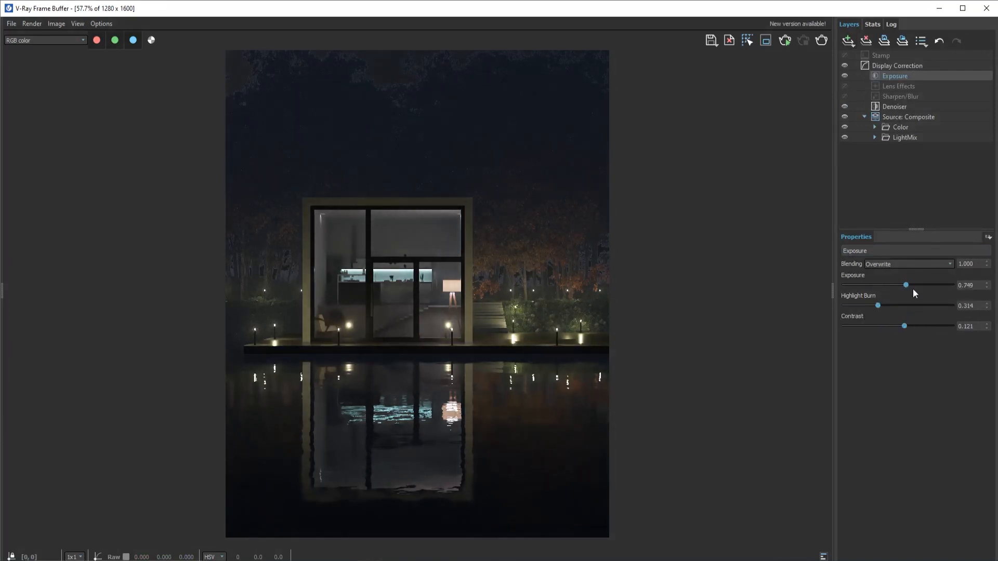
{"action": "left_click_drag", "start_coordinate": [913, 289], "coordinate": [909, 283]}
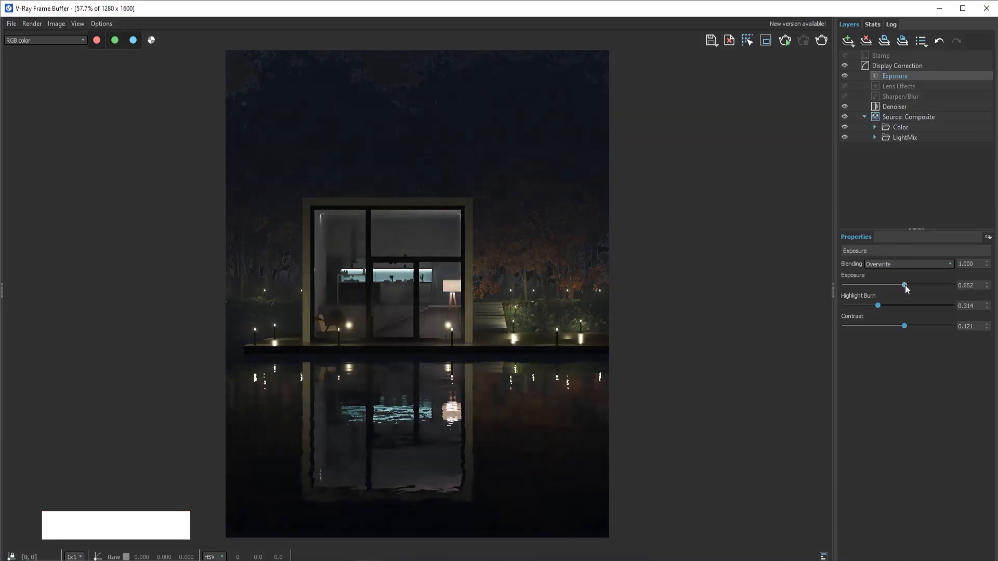